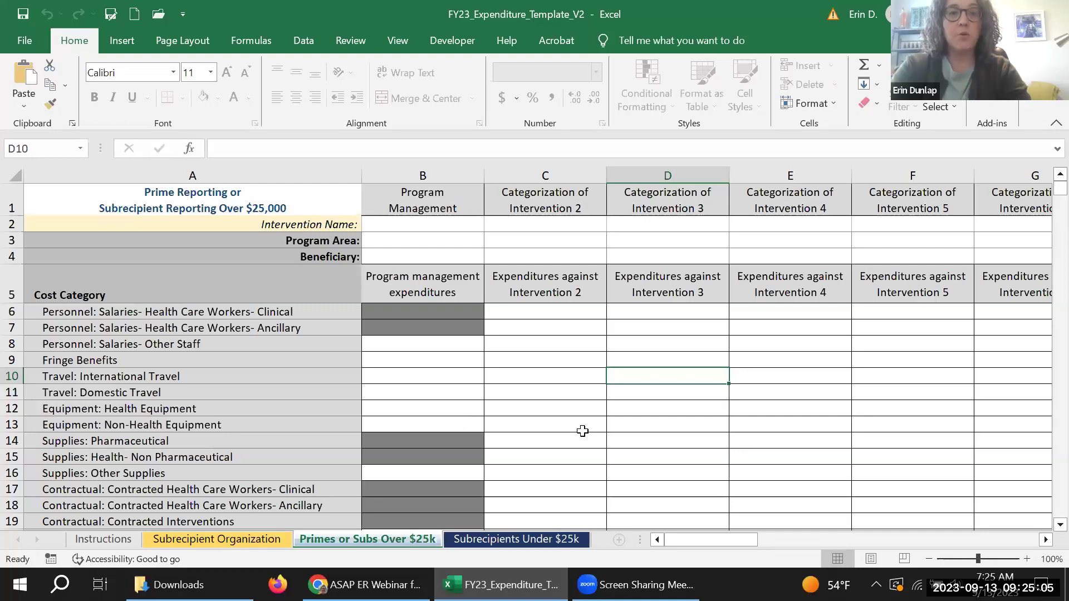
Step: Look through the Instructions, Subrecipient Organization, Primes or Subs Over $25k and Subrecipients Under $25k sheets of the expenditure template
{"action": "left_click", "coordinate": [558, 409]}
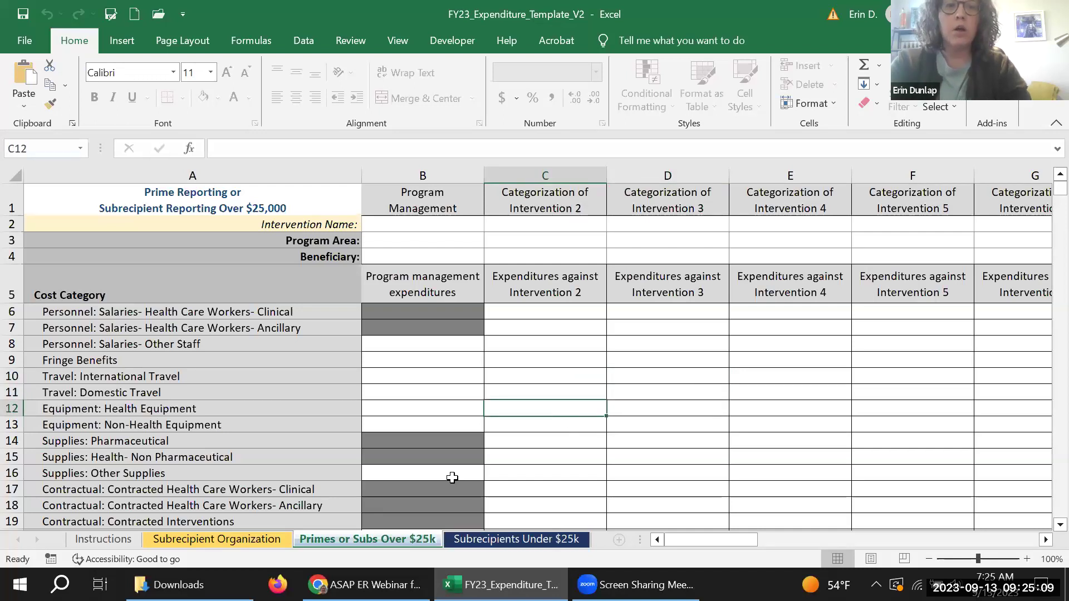
{"action": "left_click", "coordinate": [243, 539]}
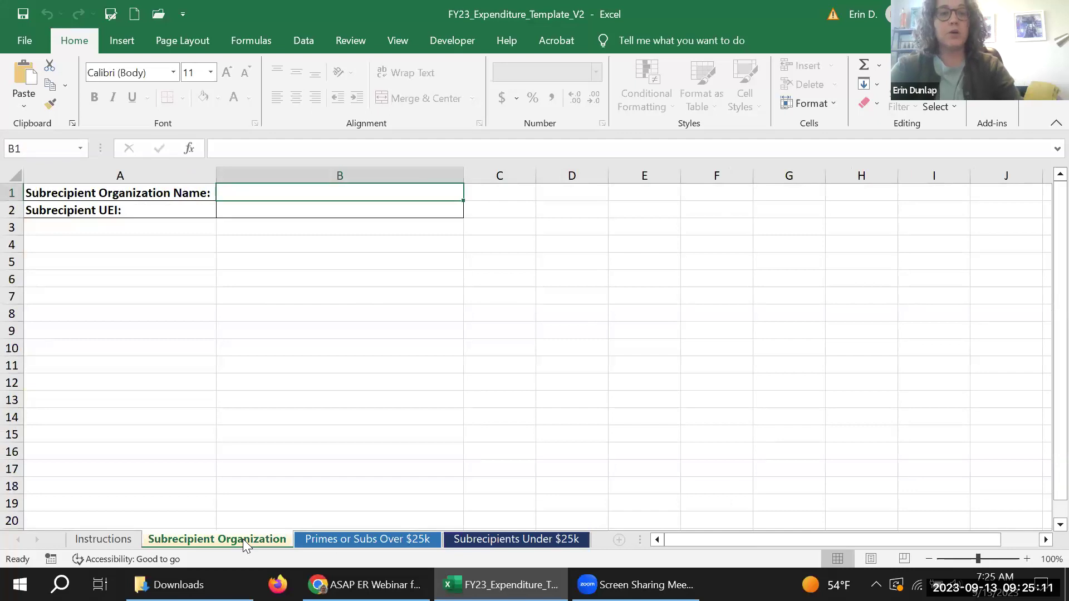
{"action": "left_click", "coordinate": [349, 538]}
{"action": "left_click", "coordinate": [498, 536]}
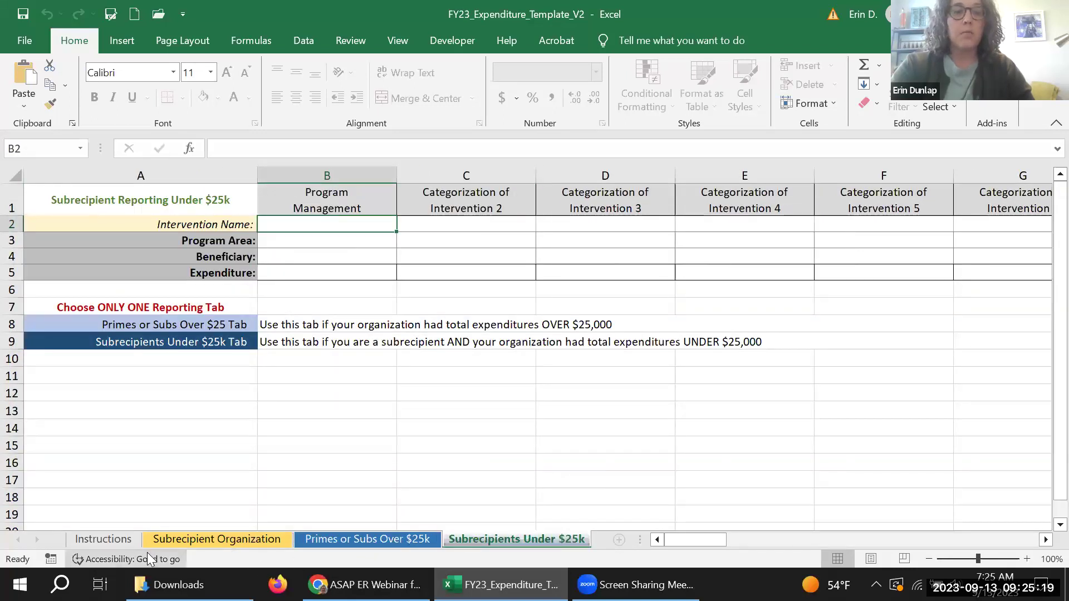
{"action": "left_click", "coordinate": [106, 541]}
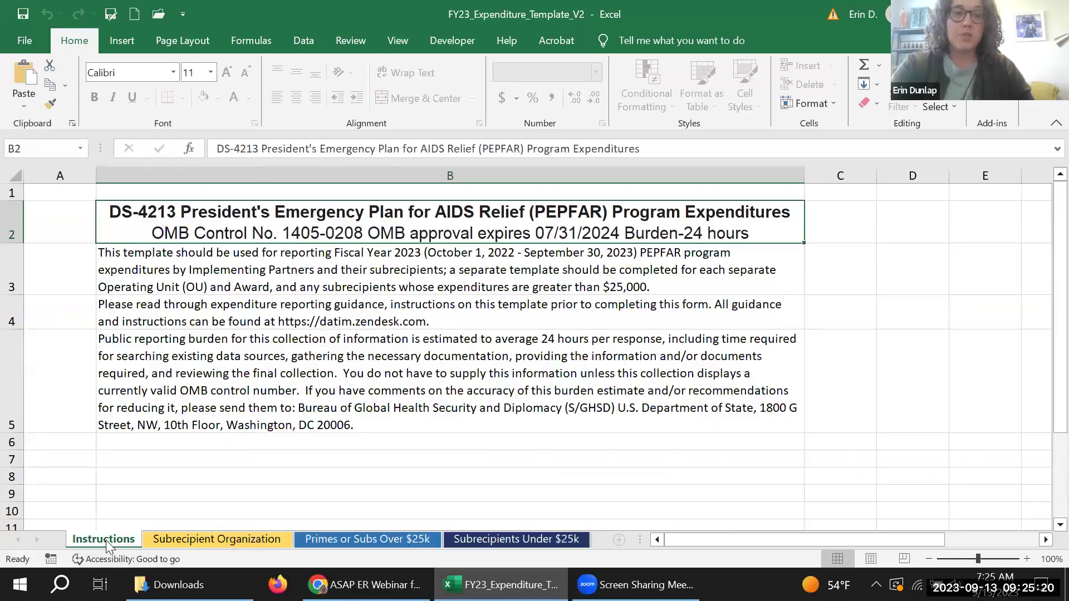
{"action": "left_click", "coordinate": [217, 539]}
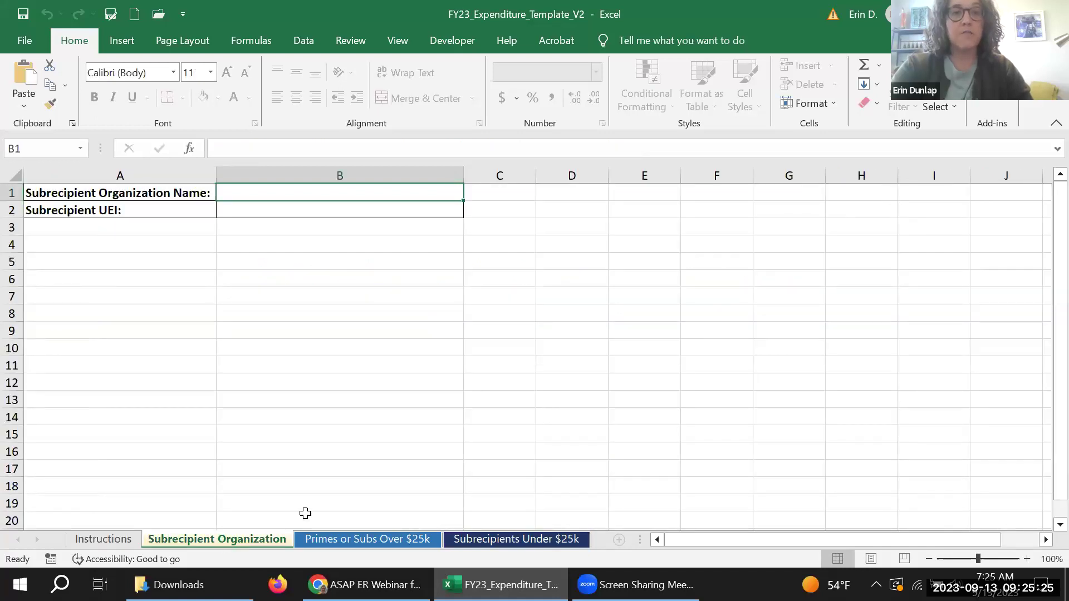
{"action": "left_click", "coordinate": [363, 539]}
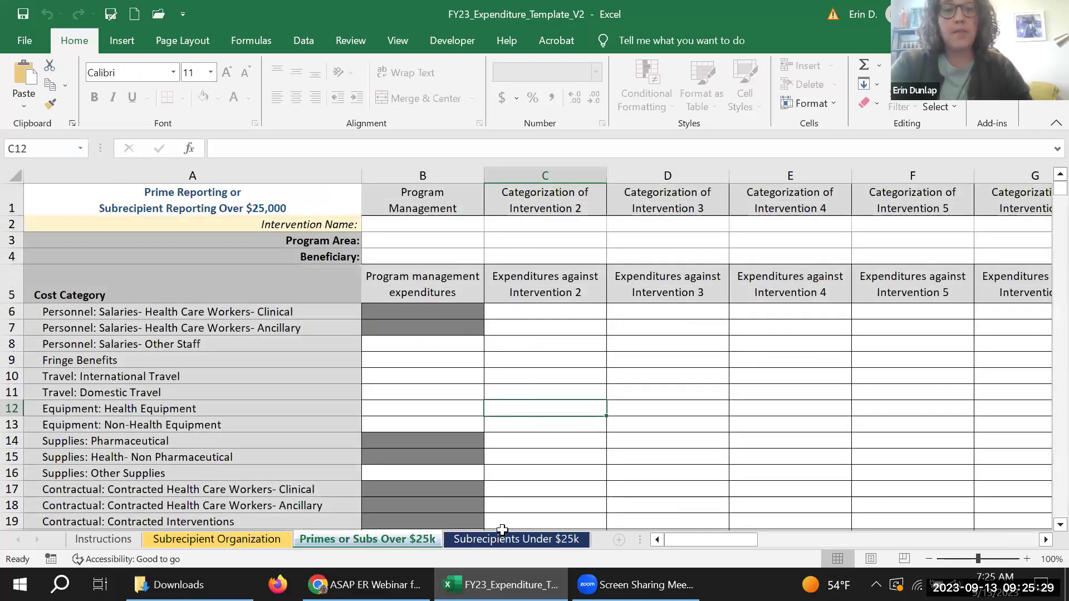
{"action": "left_click", "coordinate": [512, 538]}
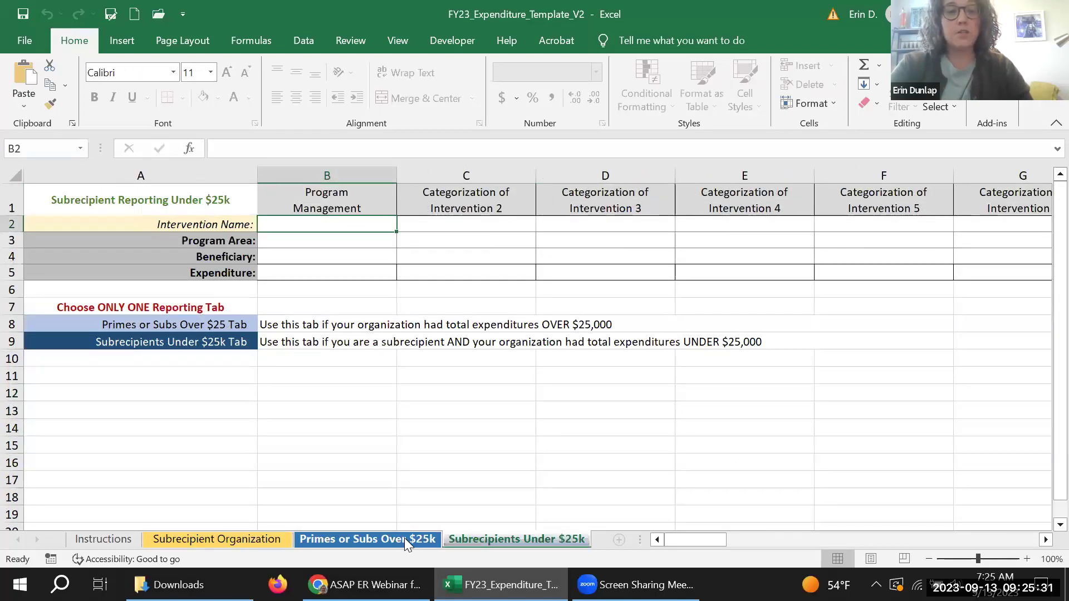
{"action": "left_click", "coordinate": [404, 538]}
{"action": "left_click", "coordinate": [482, 541]}
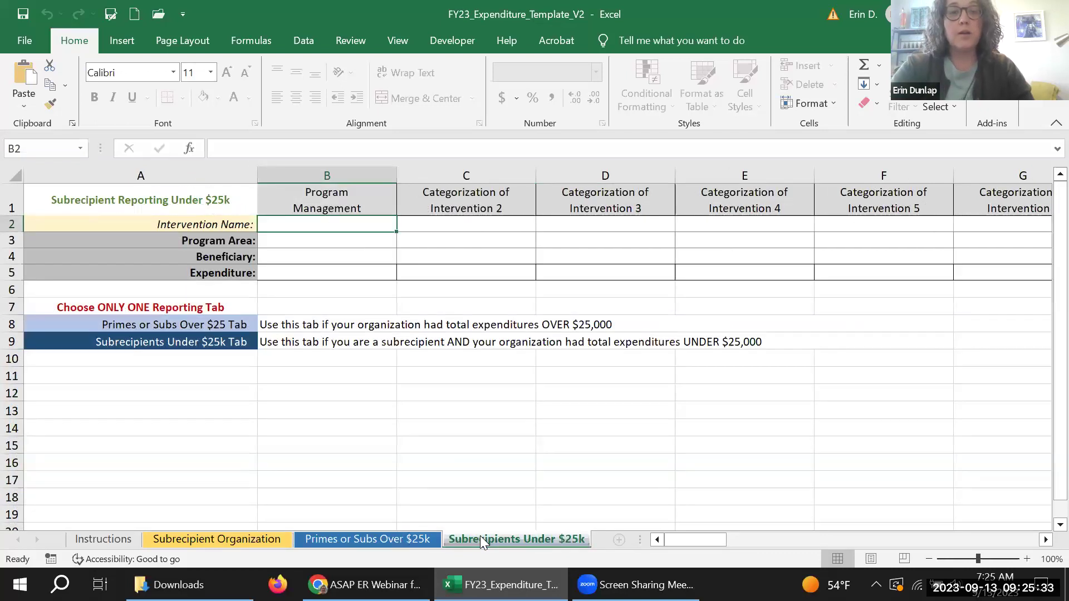
Step: Review the cost categories listed in column A of the Primes or Subs Over $25k sheet
{"action": "left_click", "coordinate": [418, 541]}
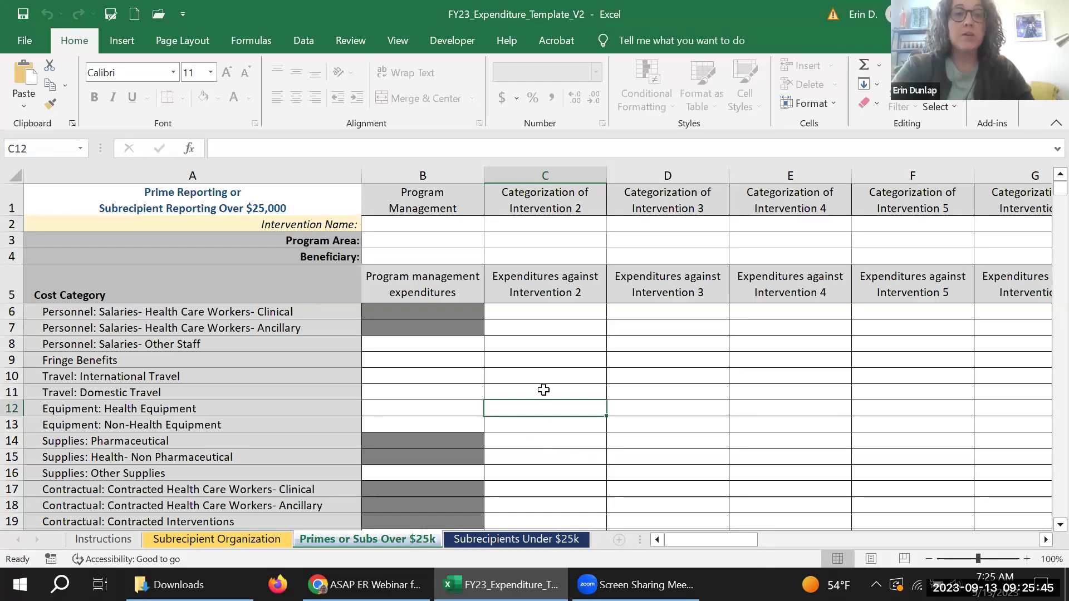
{"action": "left_click_drag", "start_coordinate": [223, 311], "coordinate": [227, 467]}
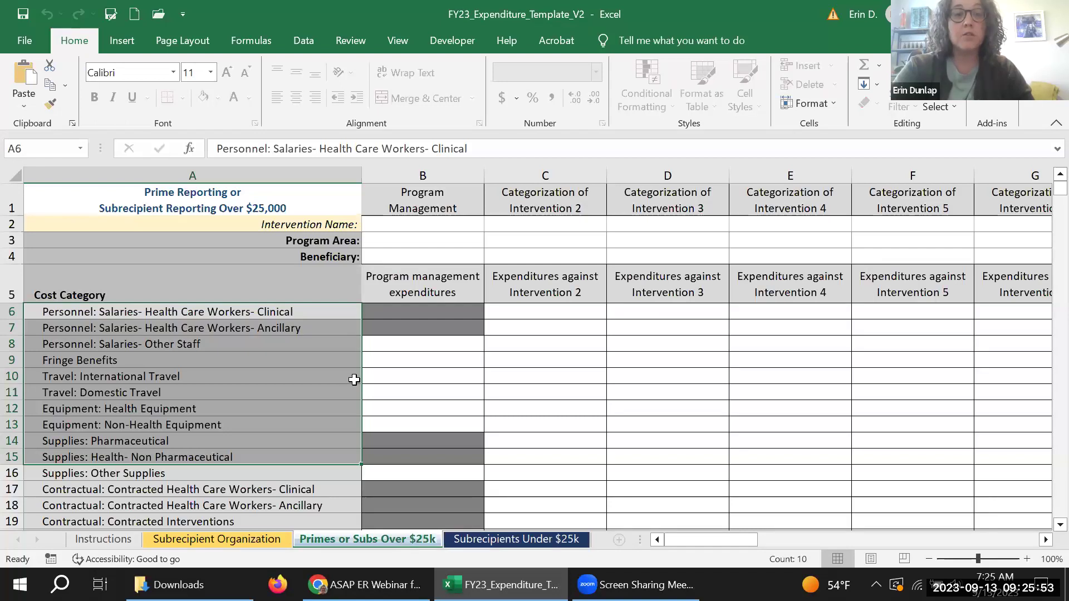
{"action": "left_click", "coordinate": [666, 385]}
Step: Examine the Program Area and Expenditure fields on the Subrecipients Under $25k sheet
{"action": "left_click", "coordinate": [519, 534]}
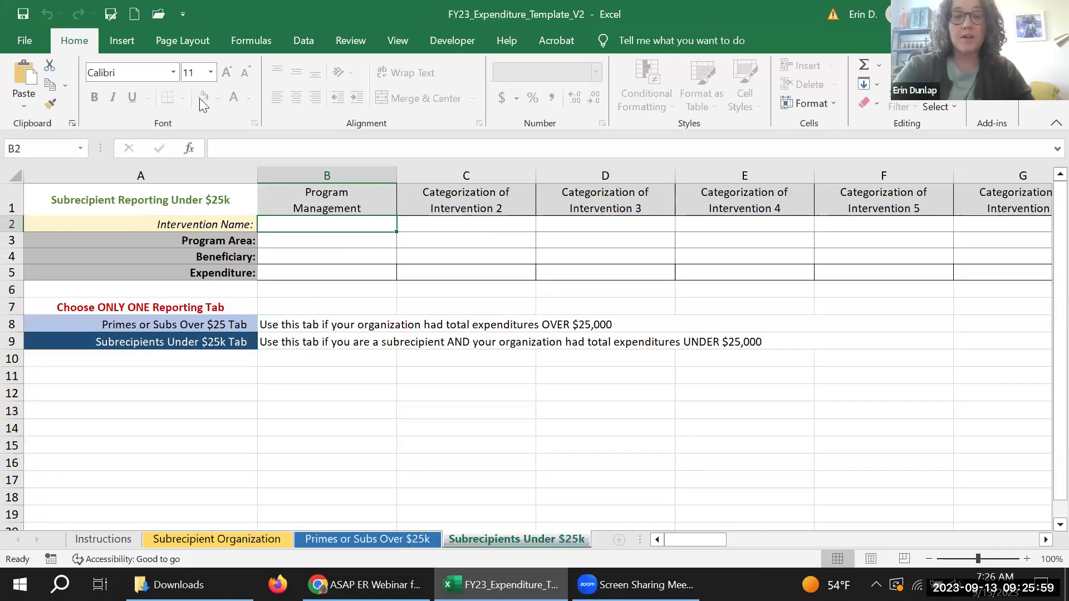
{"action": "left_click", "coordinate": [393, 241]}
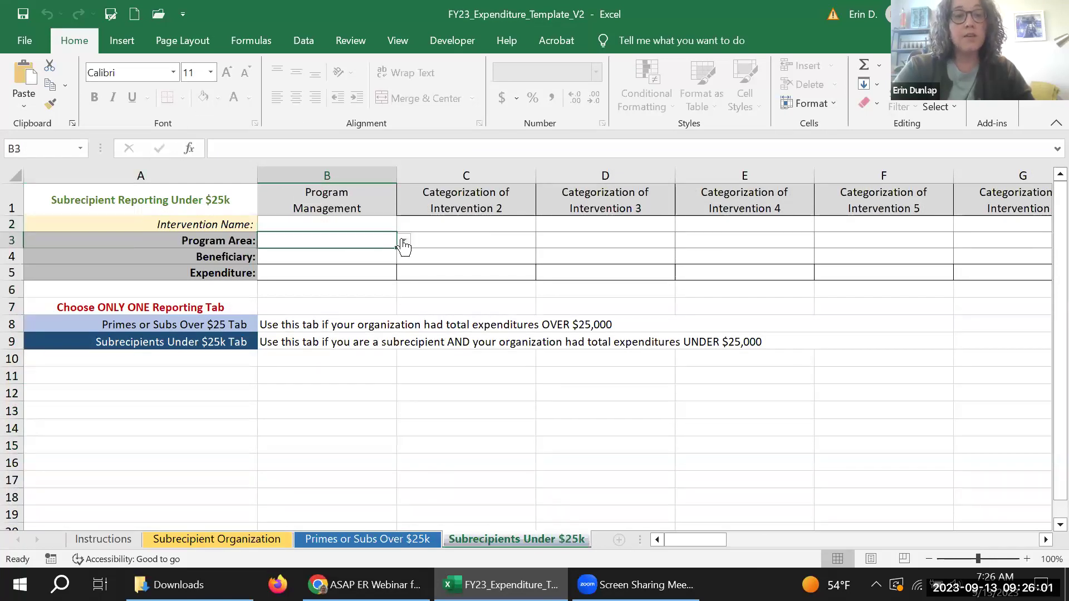
{"action": "left_click", "coordinate": [404, 242]}
{"action": "left_click", "coordinate": [403, 245]}
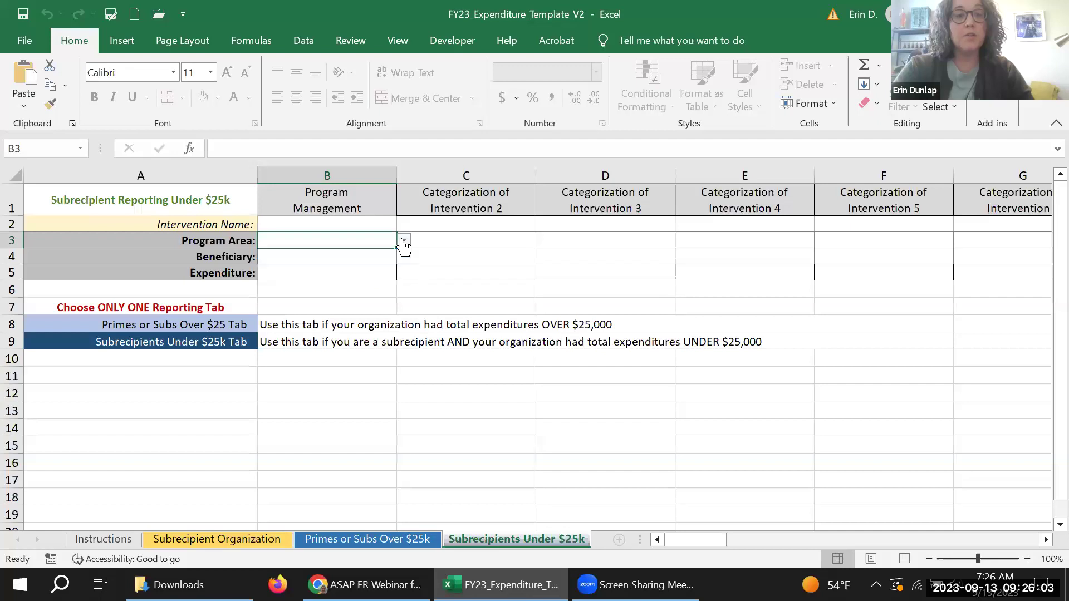
{"action": "left_click", "coordinate": [332, 271]}
{"action": "left_click", "coordinate": [475, 270]}
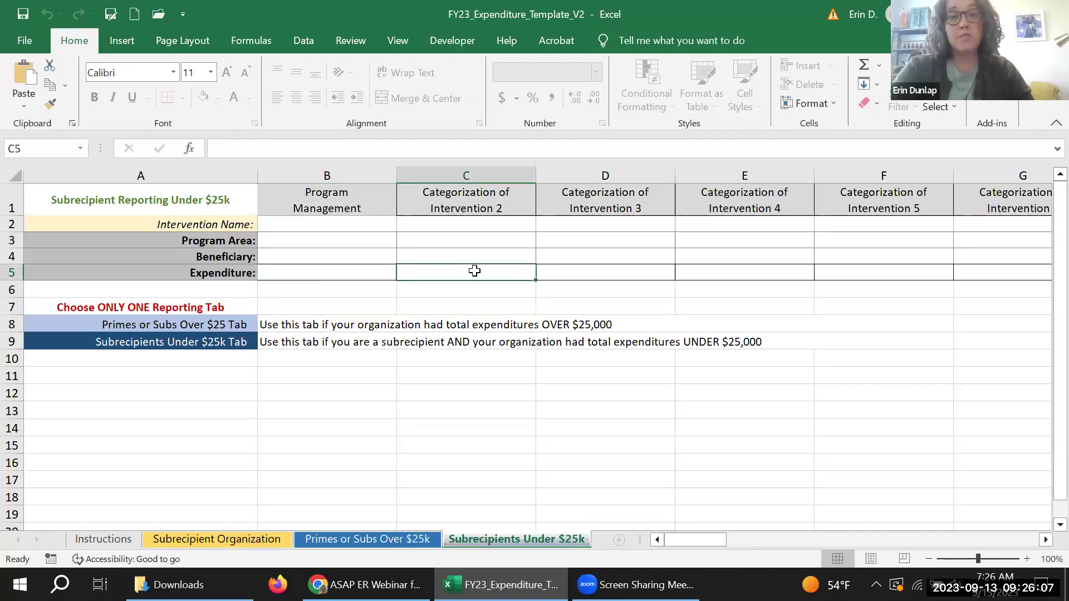
Step: On the Primes or Subs Over $25k sheet, set the Program Management column's program area to PM: IM Program Management-NSD
{"action": "left_click", "coordinate": [369, 540]}
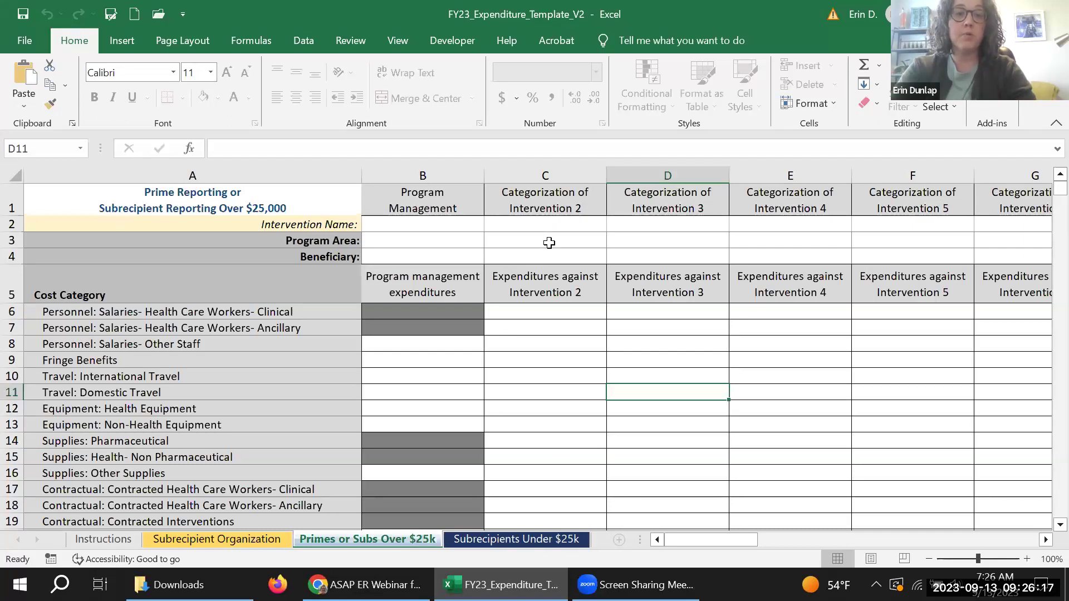
{"action": "left_click", "coordinate": [461, 243]}
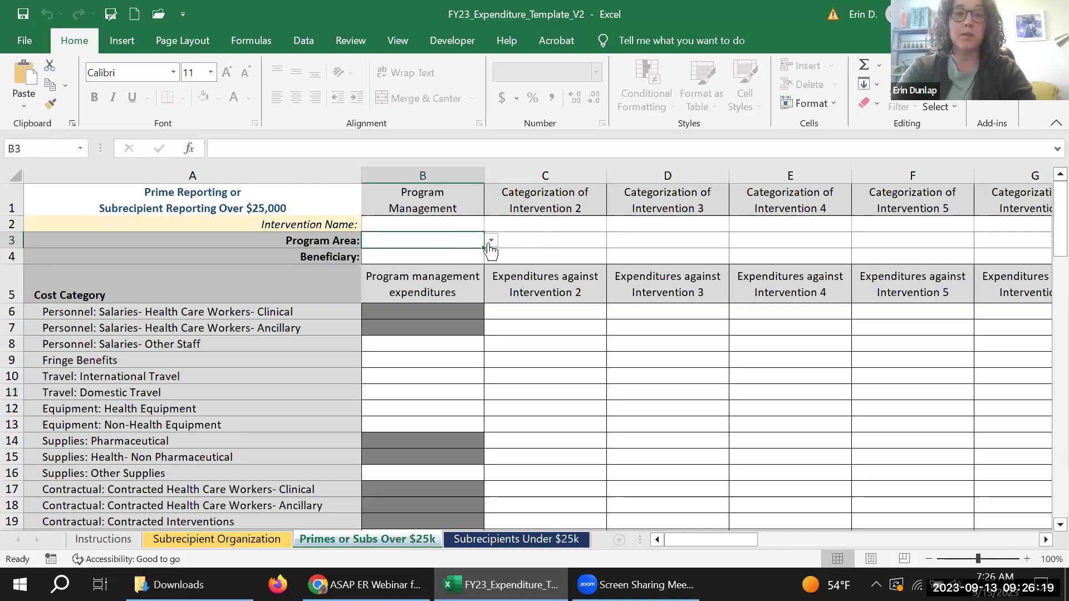
{"action": "left_click", "coordinate": [491, 242]}
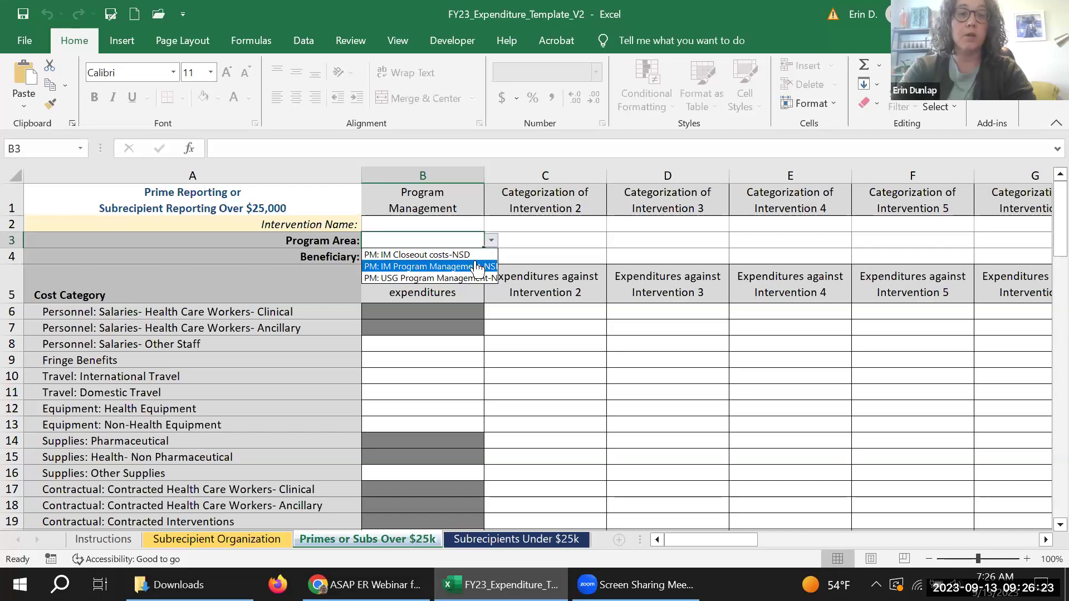
{"action": "left_click", "coordinate": [476, 267]}
Step: Set the Program Management column's beneficiary to Non-Targeted Pop: Not disaggregated
{"action": "left_click", "coordinate": [467, 275]}
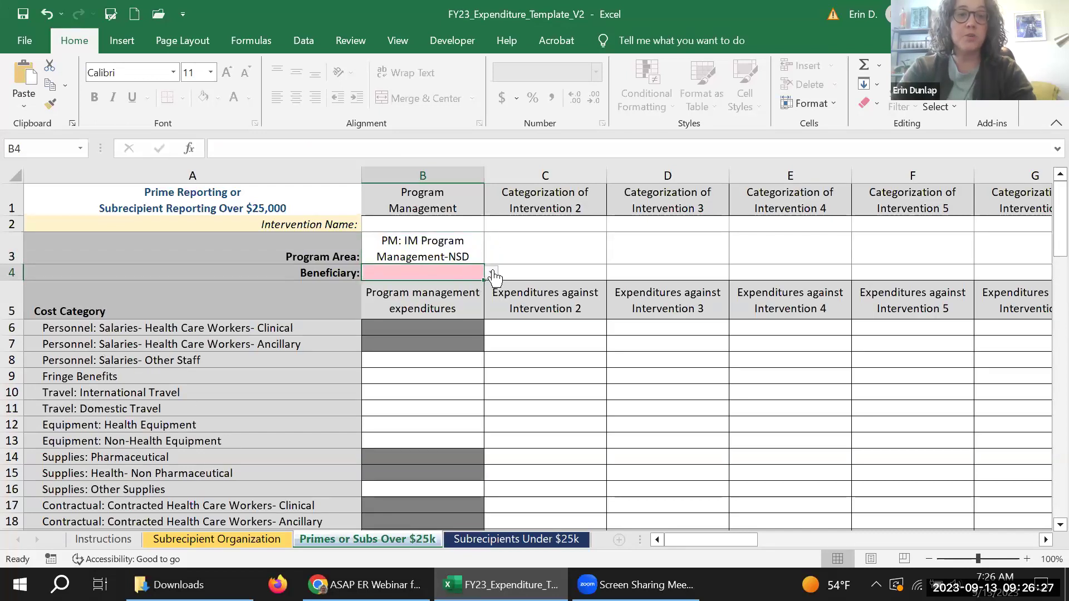
{"action": "left_click", "coordinate": [492, 273]}
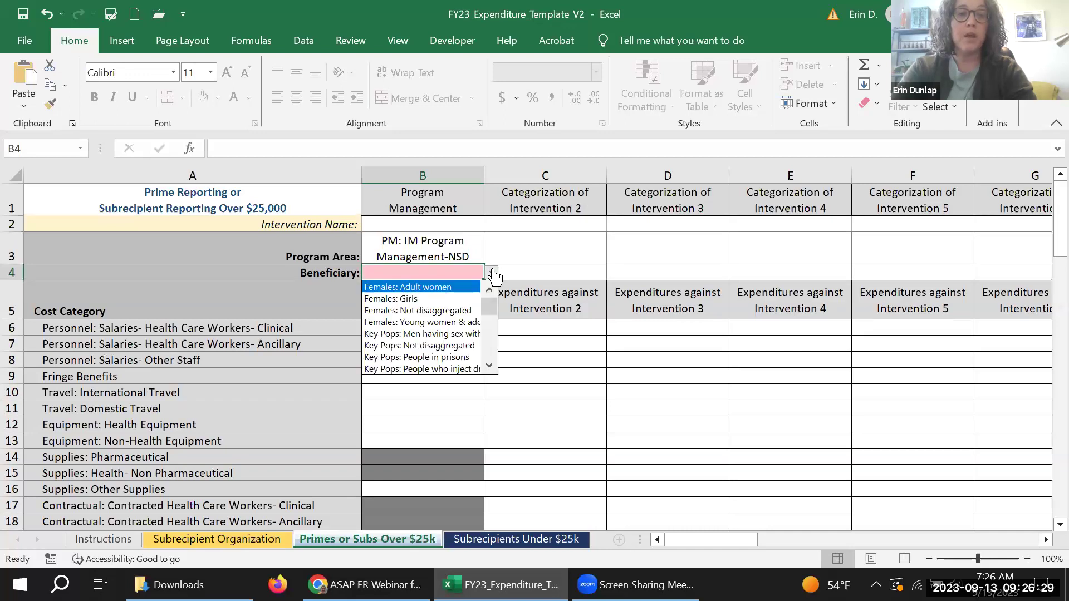
{"action": "left_click_drag", "start_coordinate": [490, 303], "coordinate": [493, 337]}
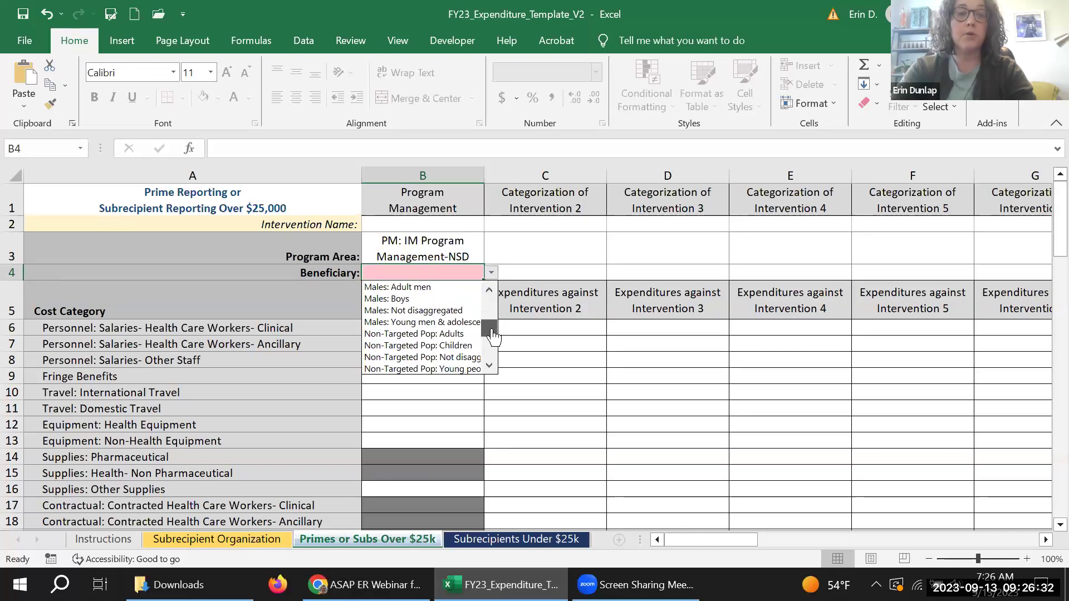
{"action": "left_click", "coordinate": [474, 362]}
{"action": "left_click", "coordinate": [438, 383]}
{"action": "left_click_drag", "start_coordinate": [438, 384], "coordinate": [433, 443]}
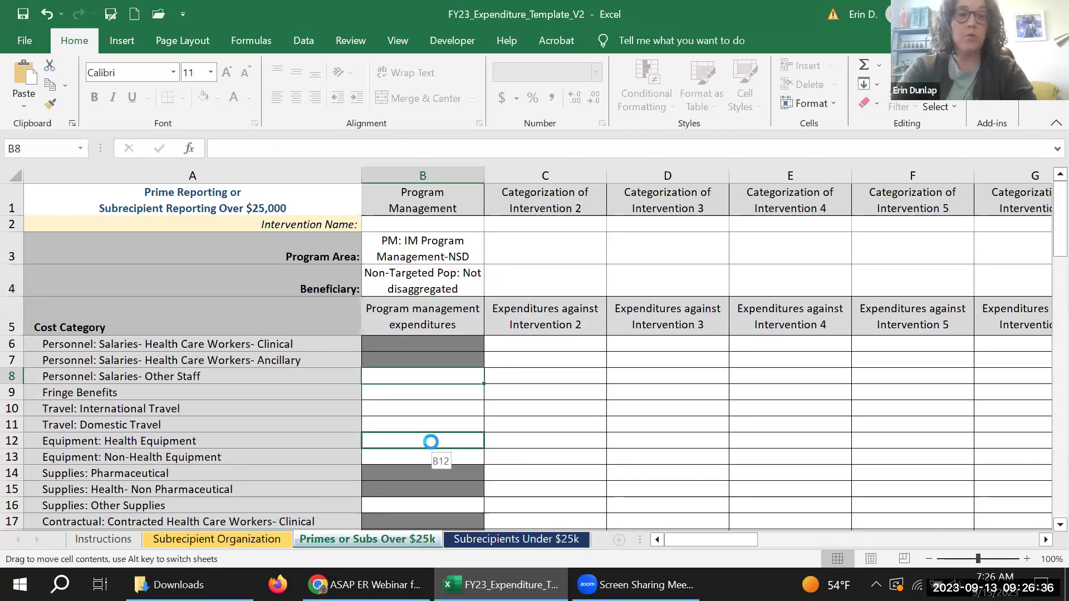
{"action": "left_click", "coordinate": [557, 413]}
Step: Set the program area of Intervention 2 to C&T: HIV Clinical Services-SD
{"action": "left_click", "coordinate": [575, 248]}
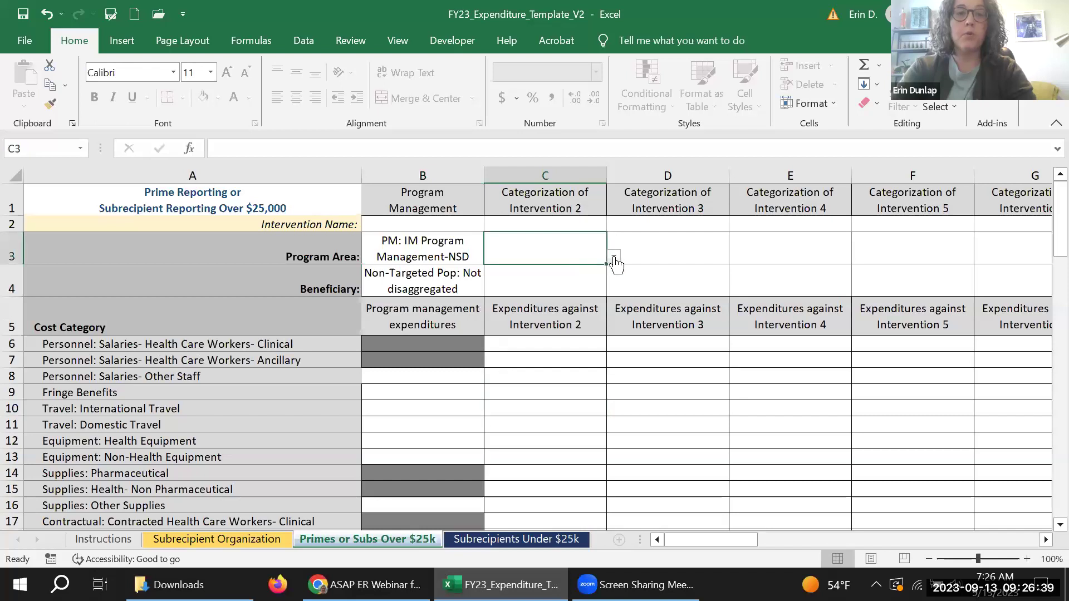
{"action": "left_click", "coordinate": [614, 257]}
{"action": "left_click", "coordinate": [612, 350]}
{"action": "scroll", "coordinate": [617, 356], "scroll_direction": "down", "scroll_amount": 3}
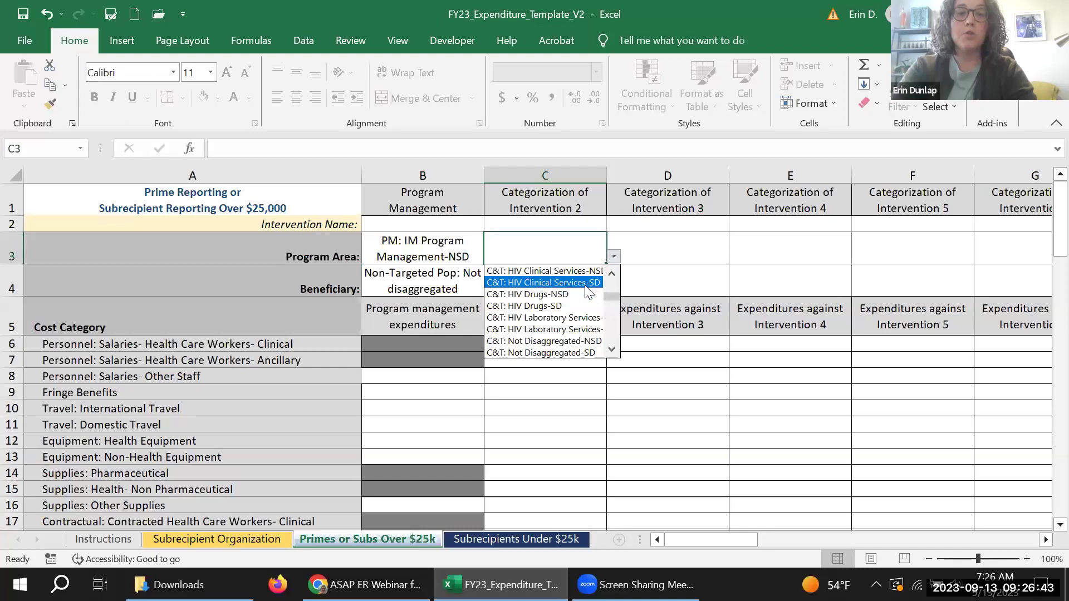
{"action": "left_click", "coordinate": [585, 284]}
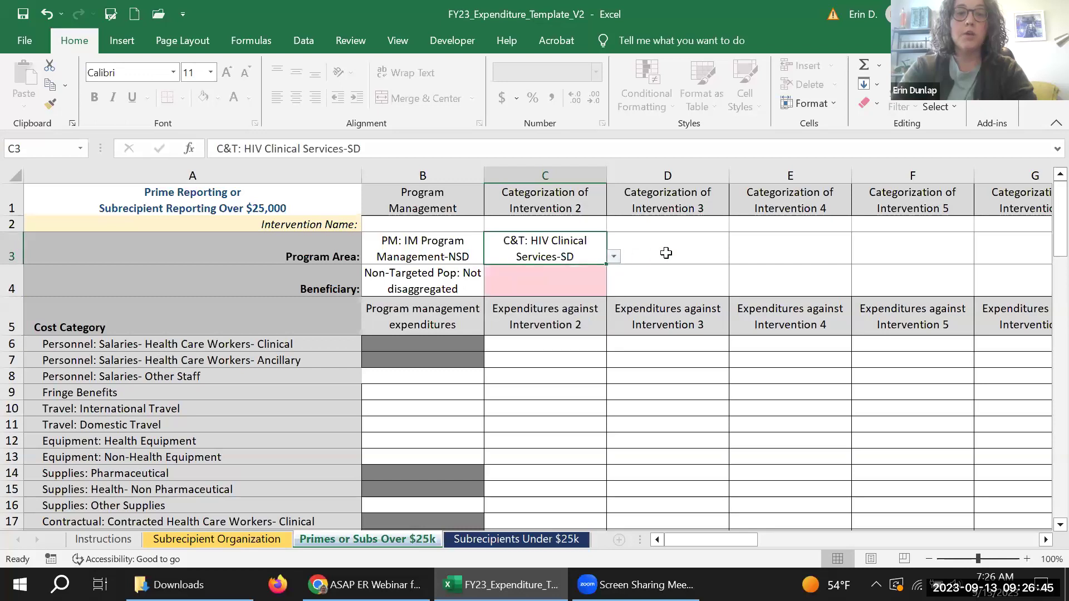
Step: Set the program area of Intervention 3 to HTS: Community-based testing-NSD
{"action": "left_click", "coordinate": [694, 245]}
{"action": "left_click", "coordinate": [736, 256]}
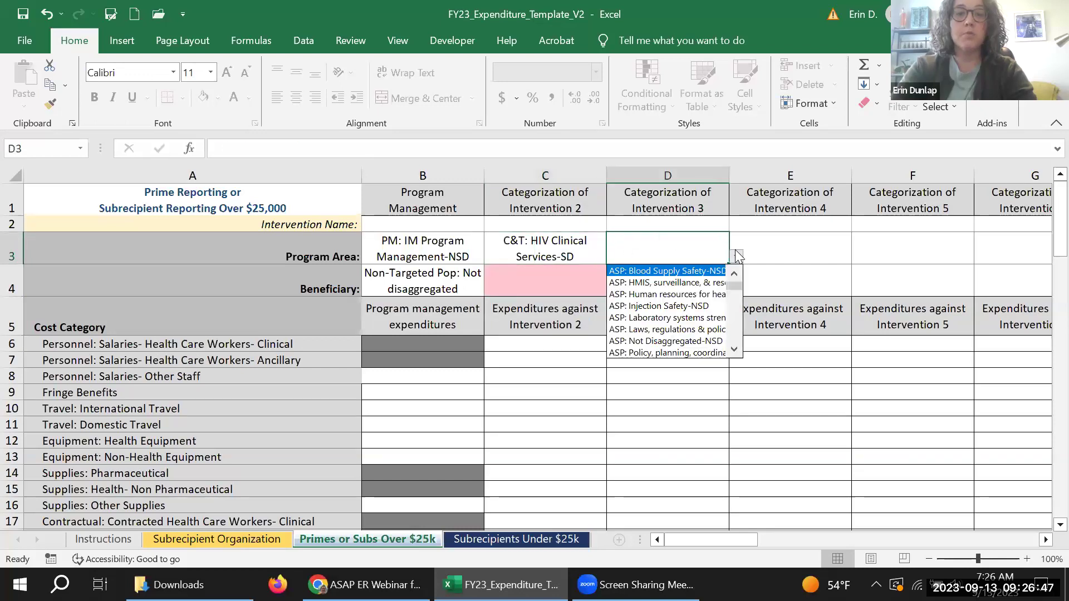
{"action": "left_click", "coordinate": [734, 349]}
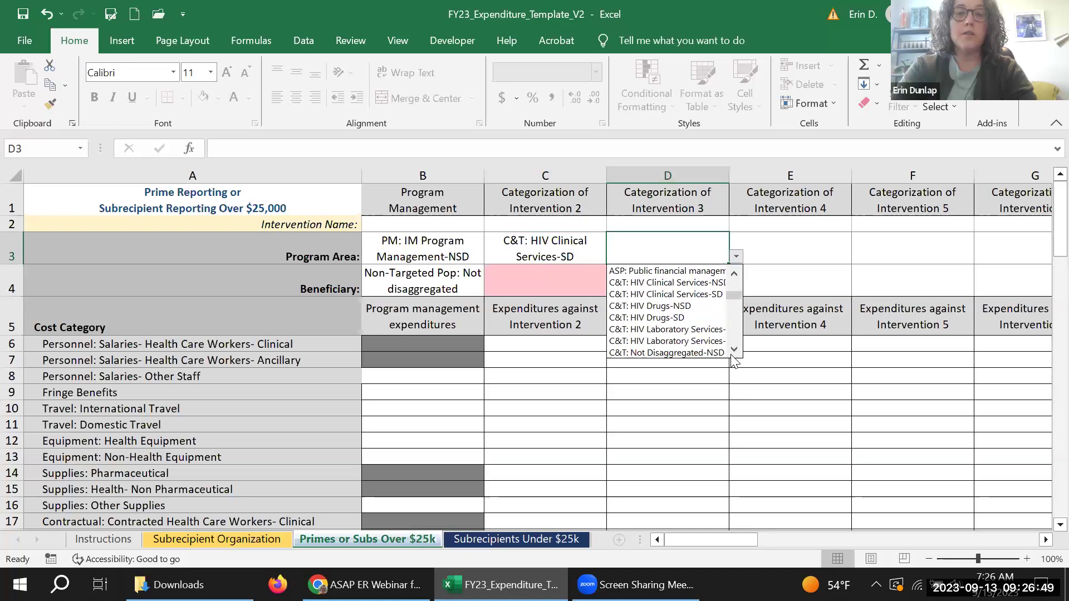
{"action": "scroll", "coordinate": [733, 356], "scroll_direction": "down", "scroll_amount": 2}
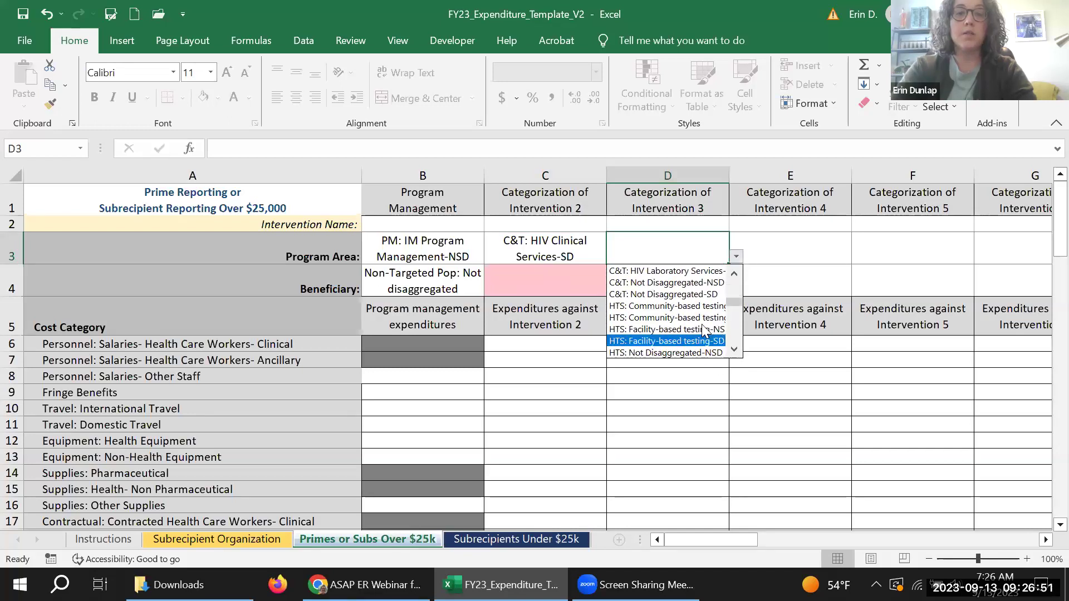
{"action": "left_click", "coordinate": [692, 308]}
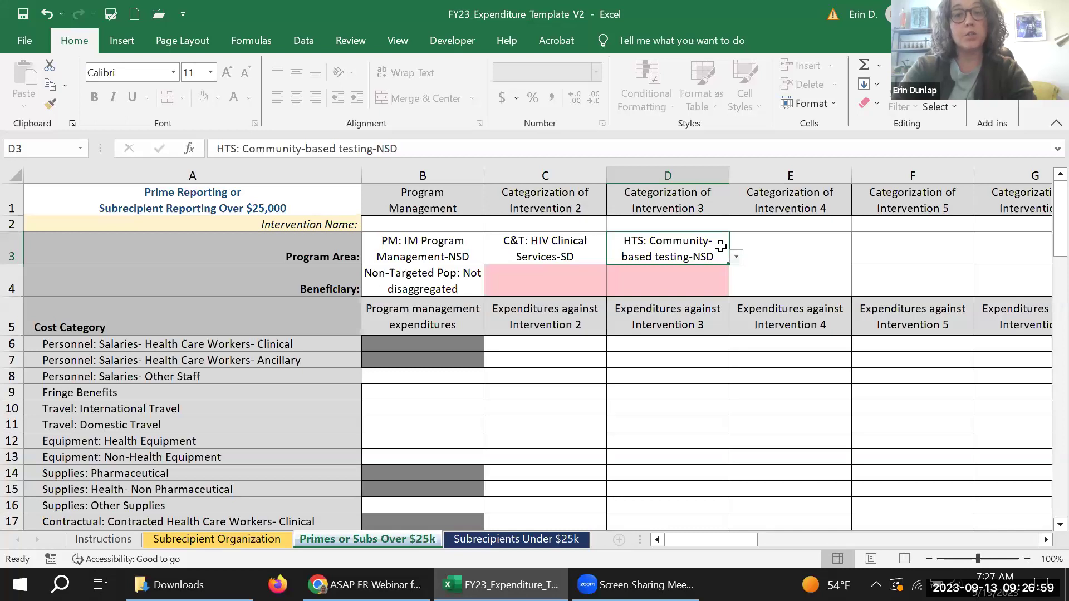
Step: Set the beneficiary of Intervention 2 to Non-Targeted Pop: Not disaggregated
{"action": "left_click", "coordinate": [600, 279]}
{"action": "left_click", "coordinate": [614, 289]}
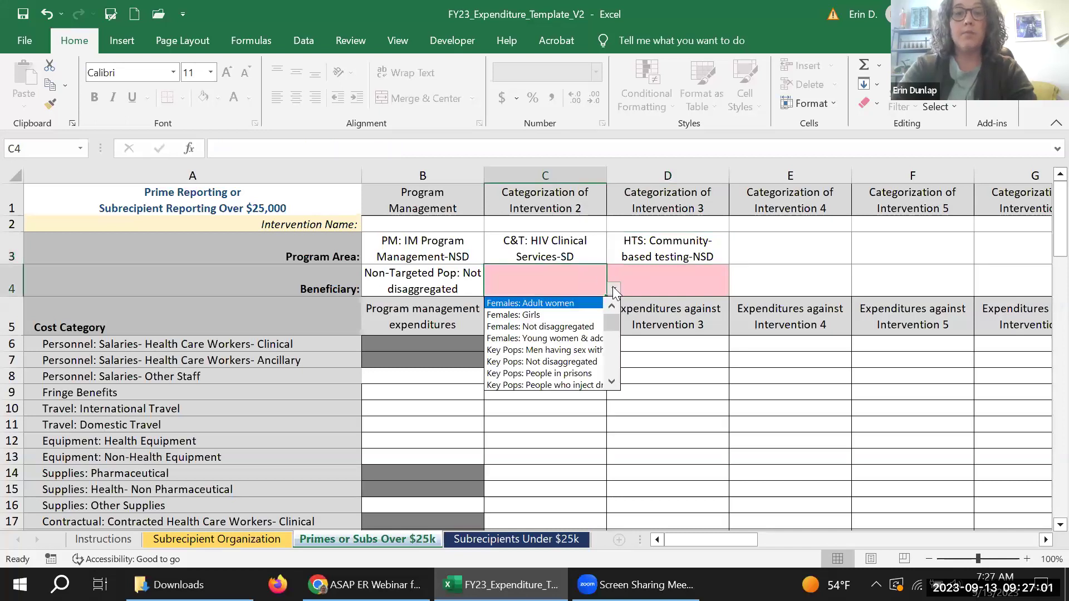
{"action": "left_click", "coordinate": [613, 322]}
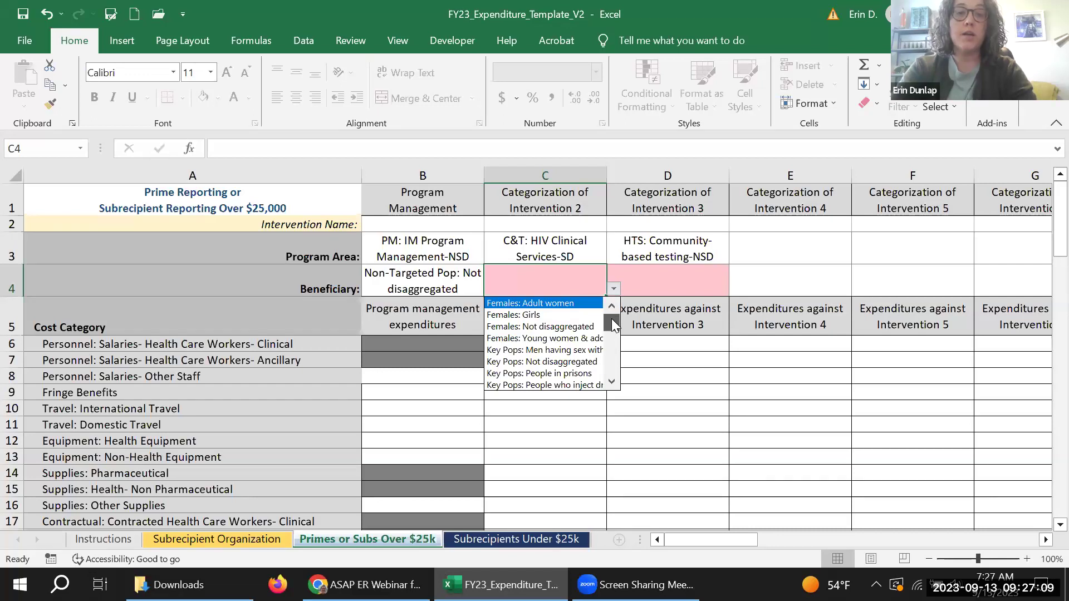
{"action": "left_click_drag", "start_coordinate": [611, 318], "coordinate": [614, 343]}
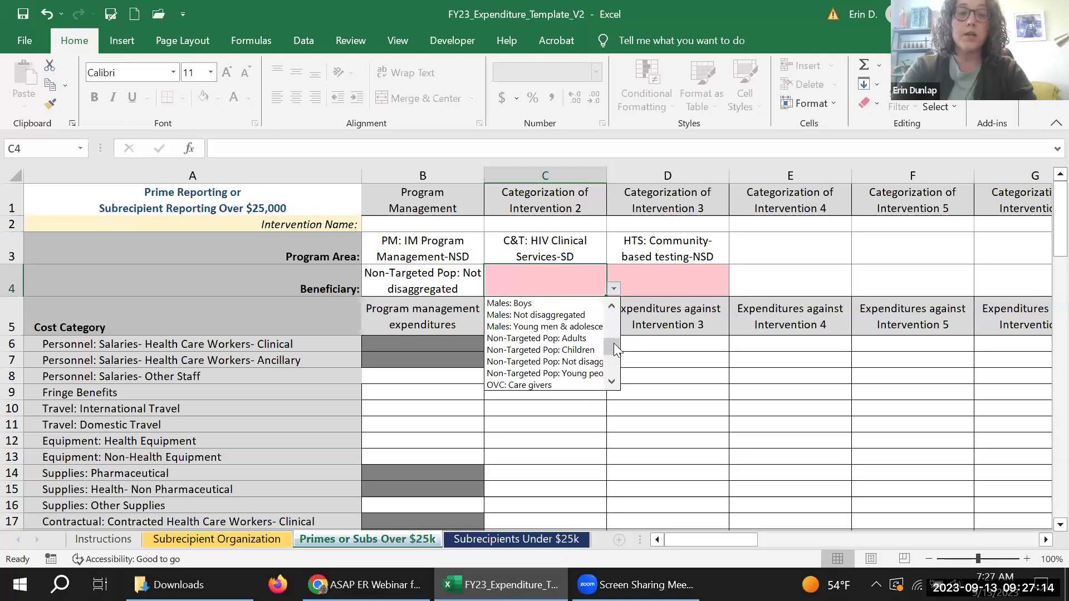
{"action": "left_click", "coordinate": [591, 364]}
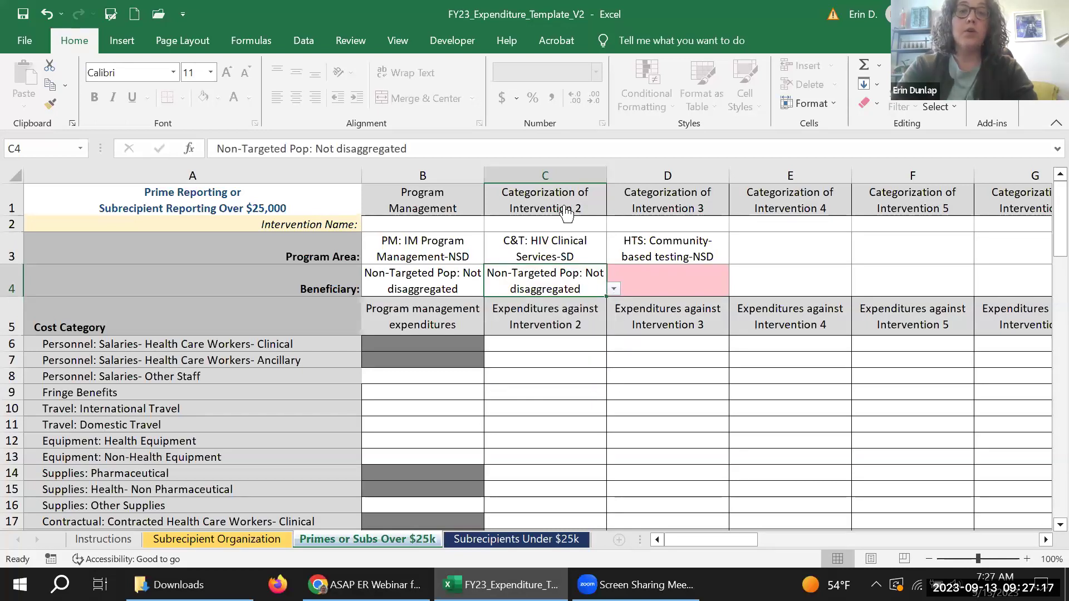
Step: Look across the intervention columns in the program area row as far as Intervention 16, and return to Intervention 2
{"action": "left_click", "coordinate": [828, 260]}
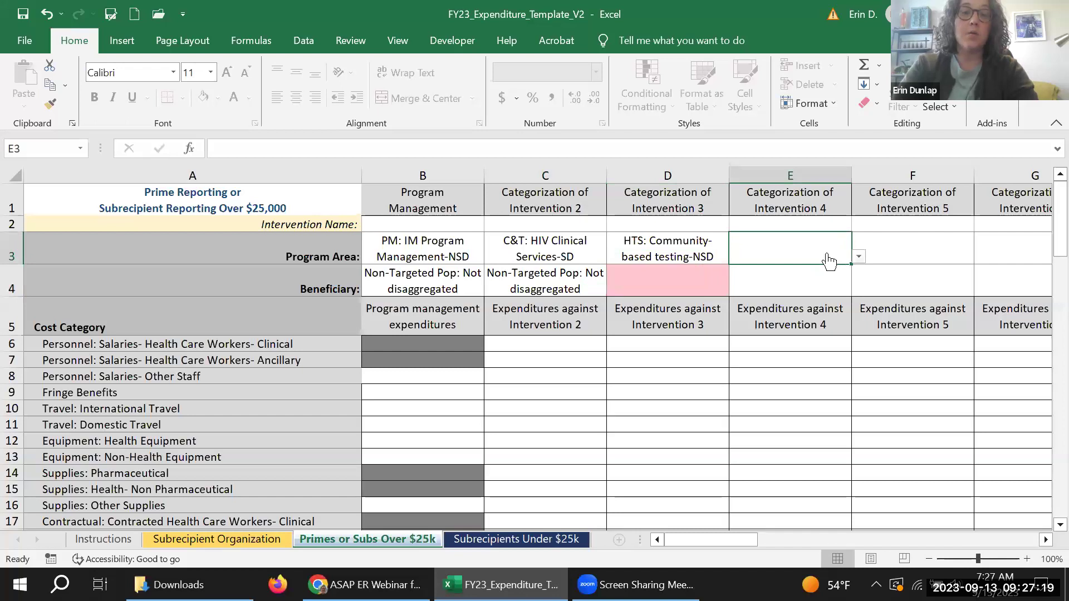
{"action": "key", "text": "Right"}
{"action": "key", "text": "Right"}
{"action": "key", "text": "Right"}
{"action": "key", "text": "Right"}
{"action": "key", "text": "Right"}
{"action": "key", "text": "Right"}
{"action": "key", "text": "Right"}
{"action": "key", "text": "Right"}
{"action": "key", "text": "Right"}
{"action": "key", "text": "Right"}
{"action": "key", "text": "Right"}
{"action": "key", "text": "Right"}
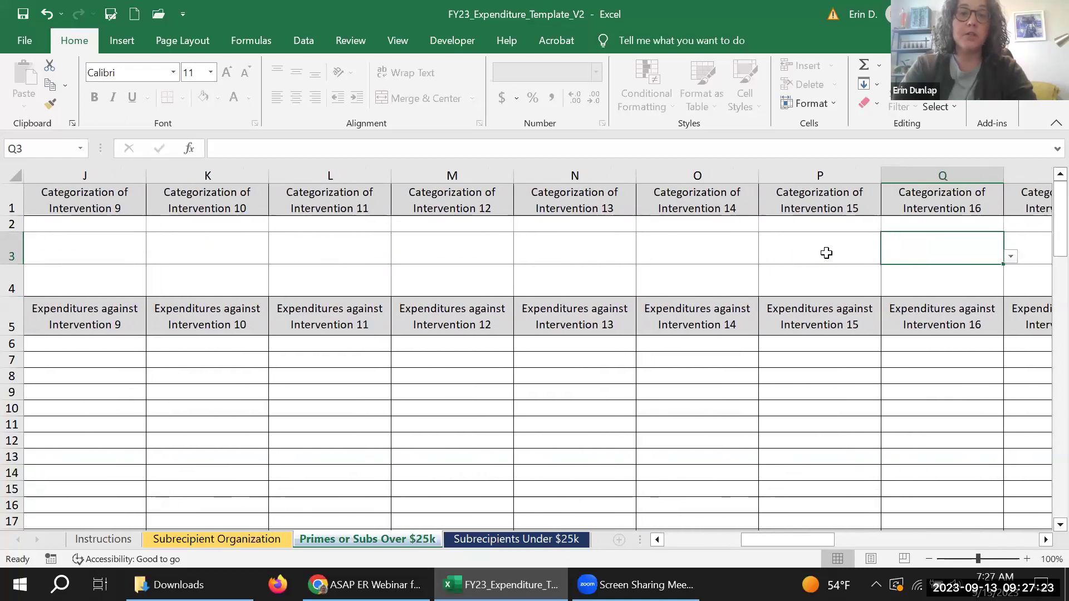
{"action": "key", "text": "Left"}
{"action": "key", "text": "Left"}
{"action": "key", "text": "Left"}
{"action": "key", "text": "Left"}
{"action": "key", "text": "Left"}
{"action": "key", "text": "Left"}
{"action": "key", "text": "Left"}
{"action": "key", "text": "Left"}
{"action": "key", "text": "Left"}
{"action": "key", "text": "Left"}
{"action": "key", "text": "Left"}
{"action": "key", "text": "Left"}
{"action": "key", "text": "Left"}
{"action": "key", "text": "Left"}
{"action": "key", "text": "Left"}
{"action": "key", "text": "Left"}
{"action": "key", "text": "Right"}
{"action": "key", "text": "Right"}
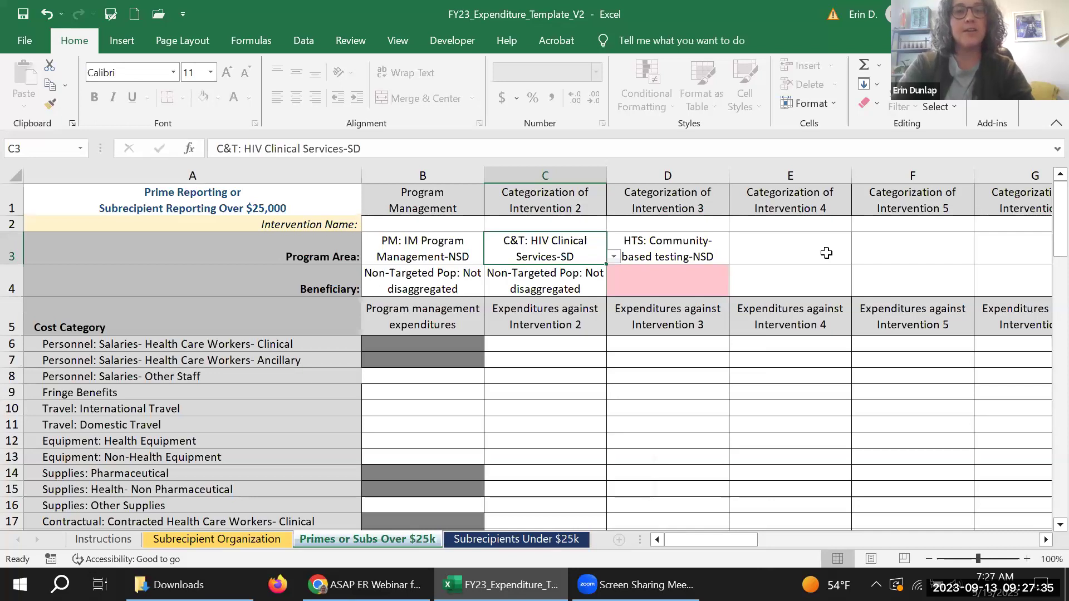
Step: Set the beneficiary of Intervention 3 to Males: Adult men
{"action": "left_click", "coordinate": [688, 276]}
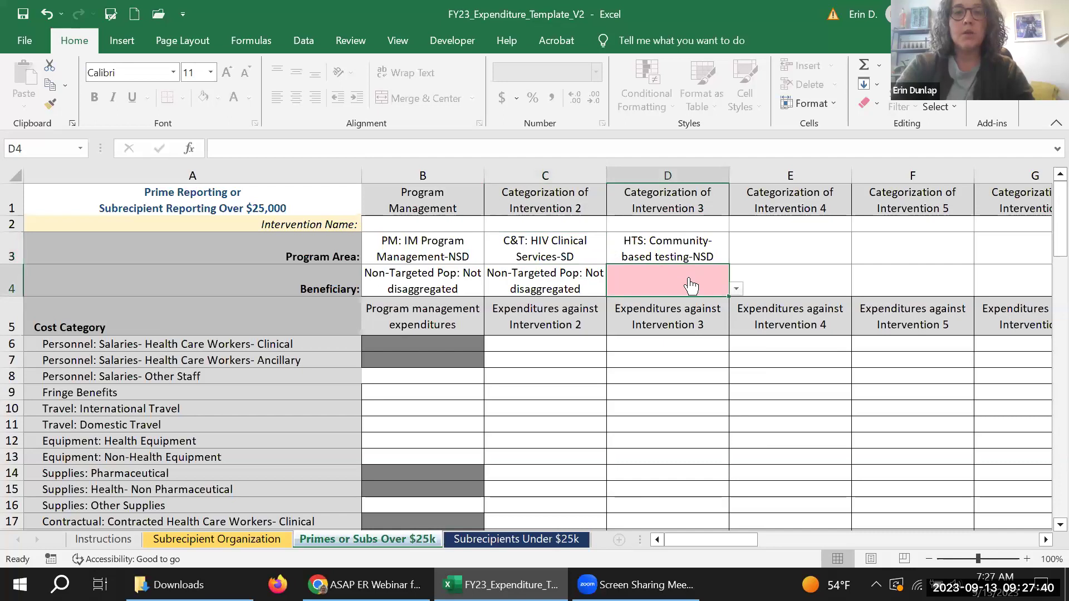
{"action": "left_click", "coordinate": [737, 289]}
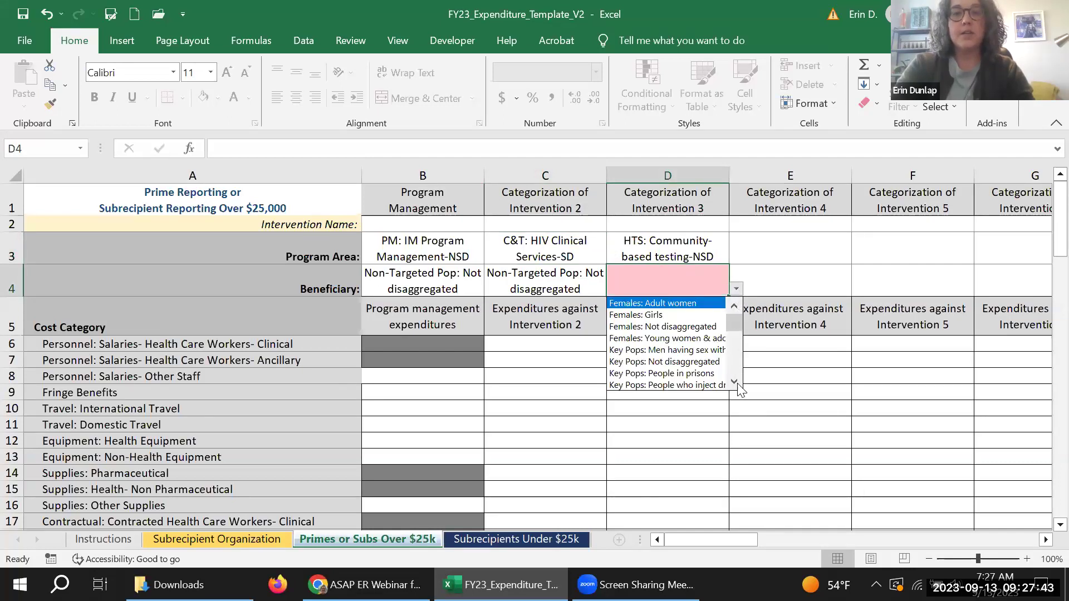
{"action": "scroll", "coordinate": [738, 384], "scroll_direction": "down", "scroll_amount": 5}
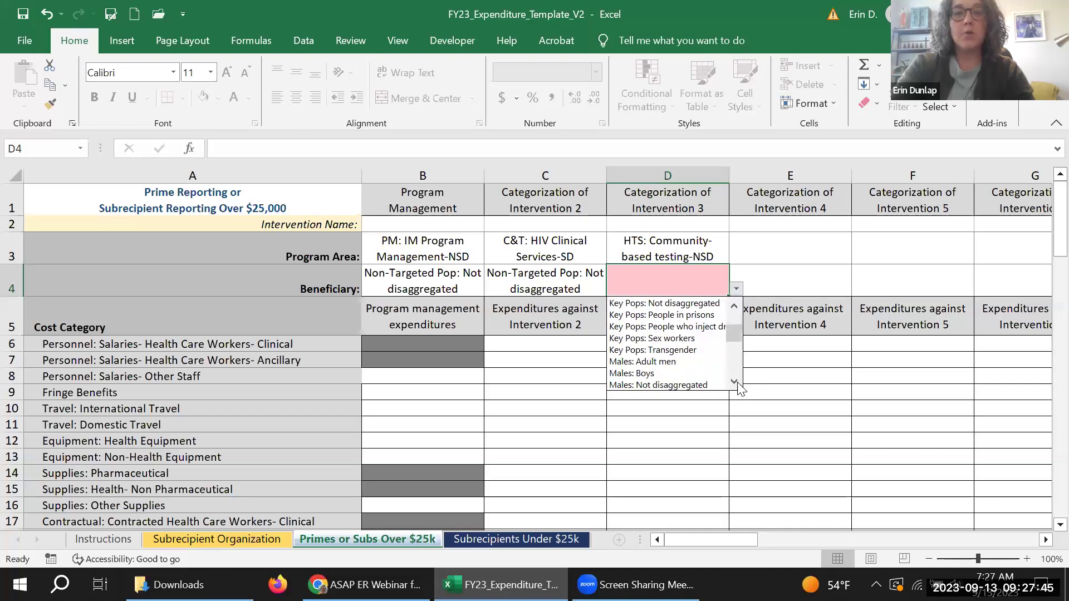
{"action": "left_click", "coordinate": [691, 362]}
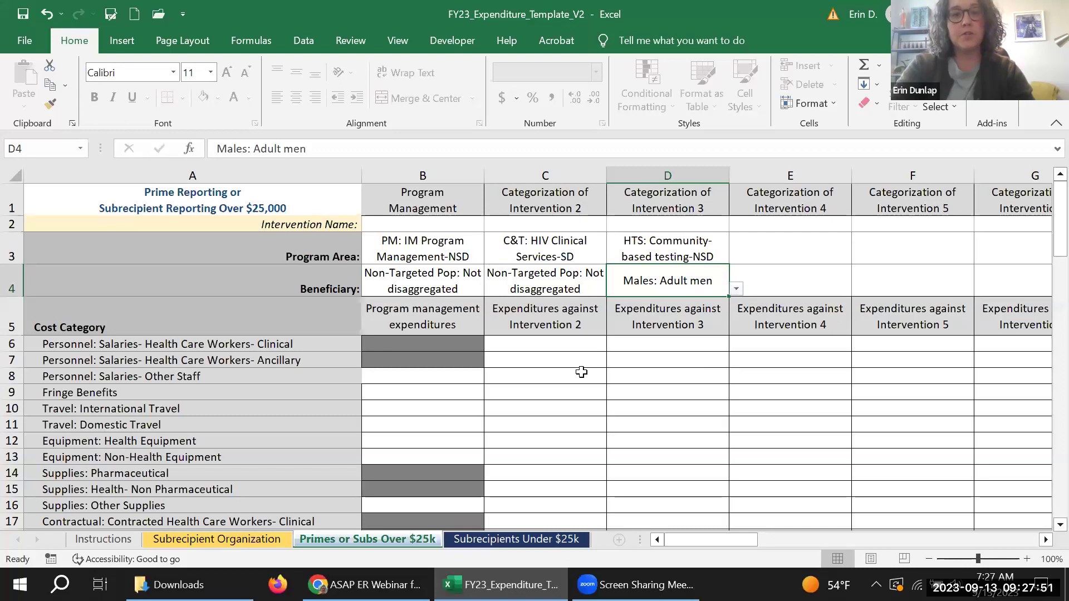
Step: Enter $1 for Intervention 2 in clinical health care worker salaries and fill it down through every cost category to Indirect Charges
{"action": "left_click", "coordinate": [565, 342]}
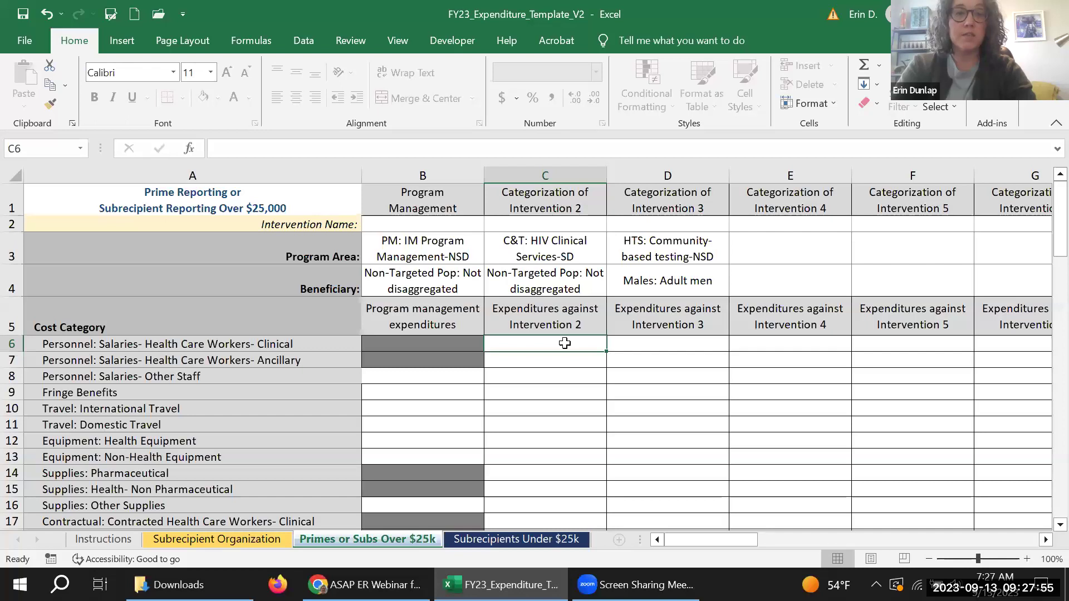
{"action": "type", "text": "1"}
{"action": "key", "text": "Return"}
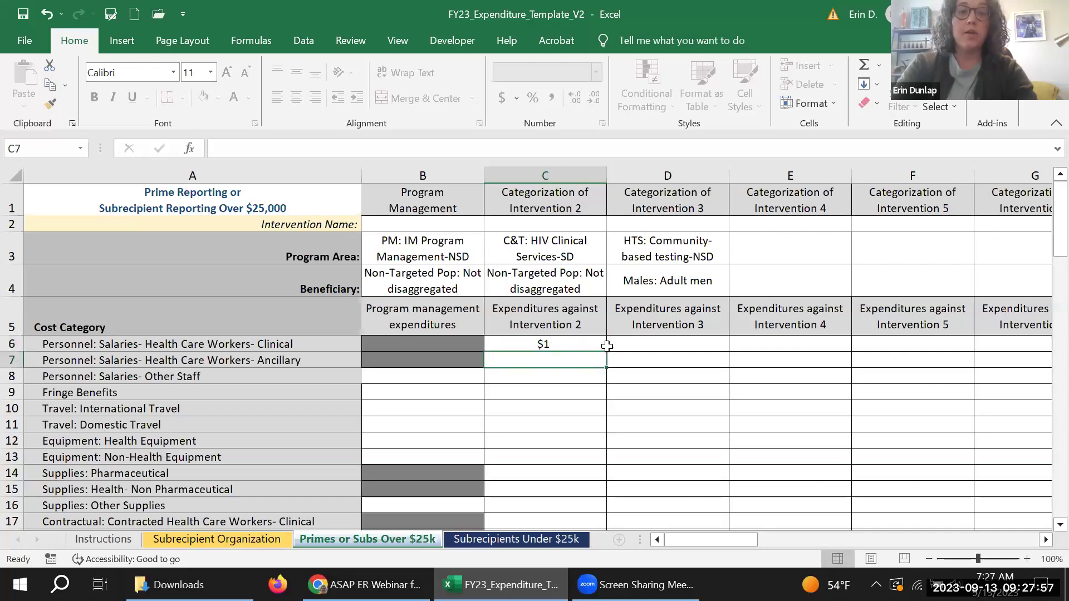
{"action": "left_click", "coordinate": [607, 346]}
{"action": "left_click_drag", "start_coordinate": [607, 352], "coordinate": [578, 500]}
{"action": "left_click", "coordinate": [657, 377]}
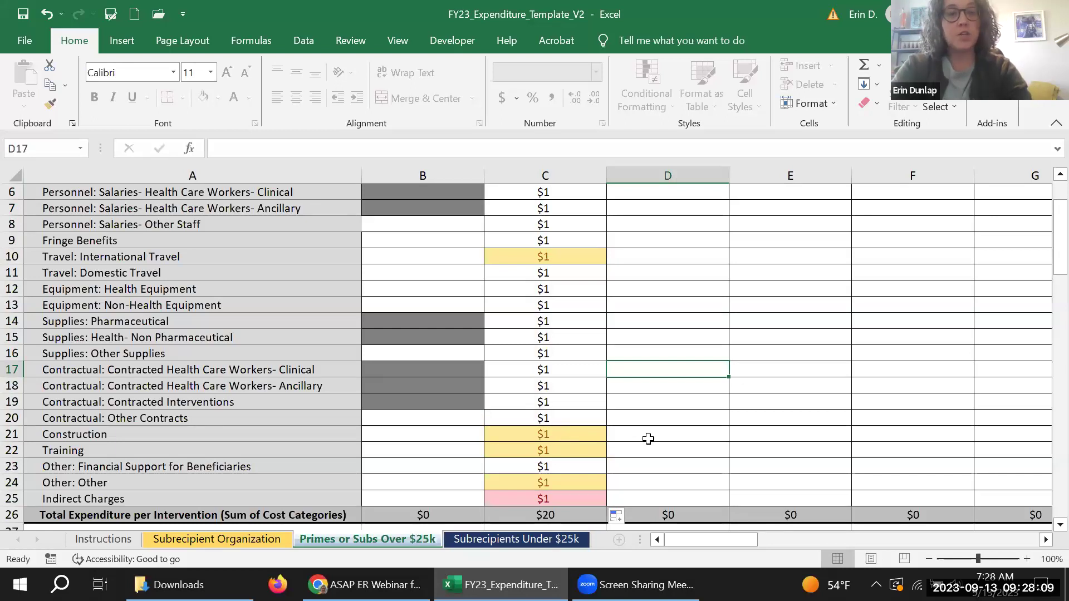
Step: Enter $2 for Intervention 3 in clinical health care worker salaries and fill it down through every cost category to Indirect Charges
{"action": "scroll", "coordinate": [647, 440], "scroll_direction": "up", "scroll_amount": 2}
{"action": "left_click", "coordinate": [663, 346]}
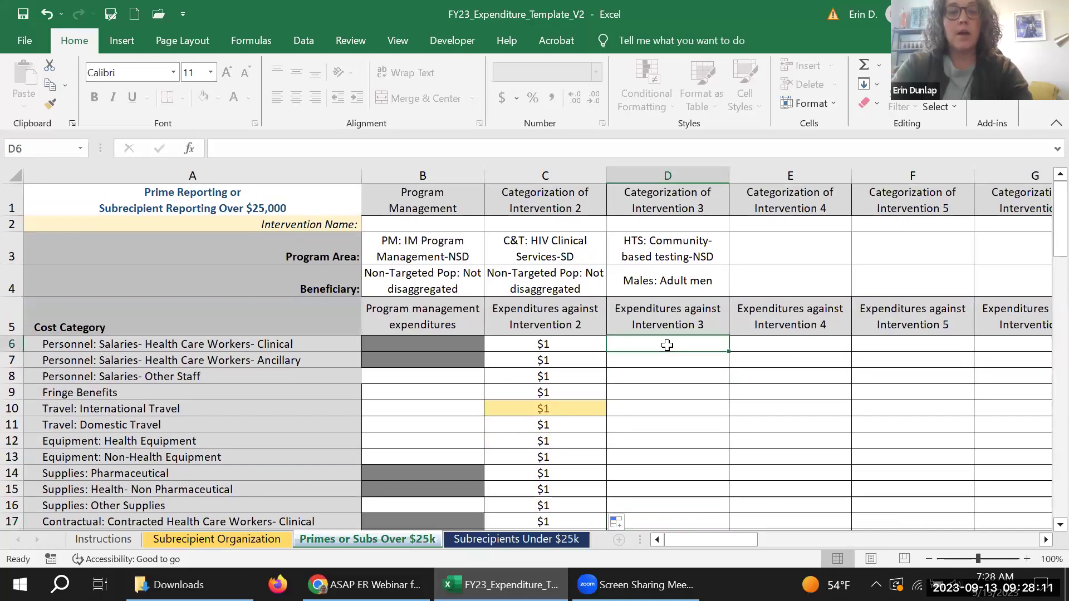
{"action": "type", "text": "2"}
{"action": "key", "text": "Return"}
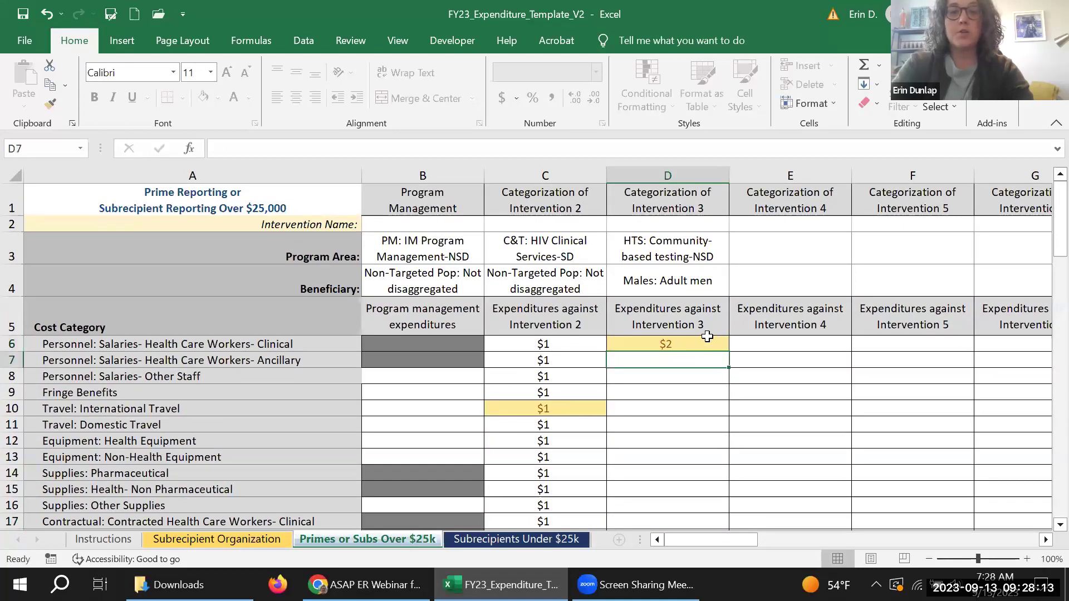
{"action": "left_click", "coordinate": [707, 346]}
{"action": "left_click_drag", "start_coordinate": [728, 352], "coordinate": [723, 486]}
{"action": "left_click", "coordinate": [633, 416]}
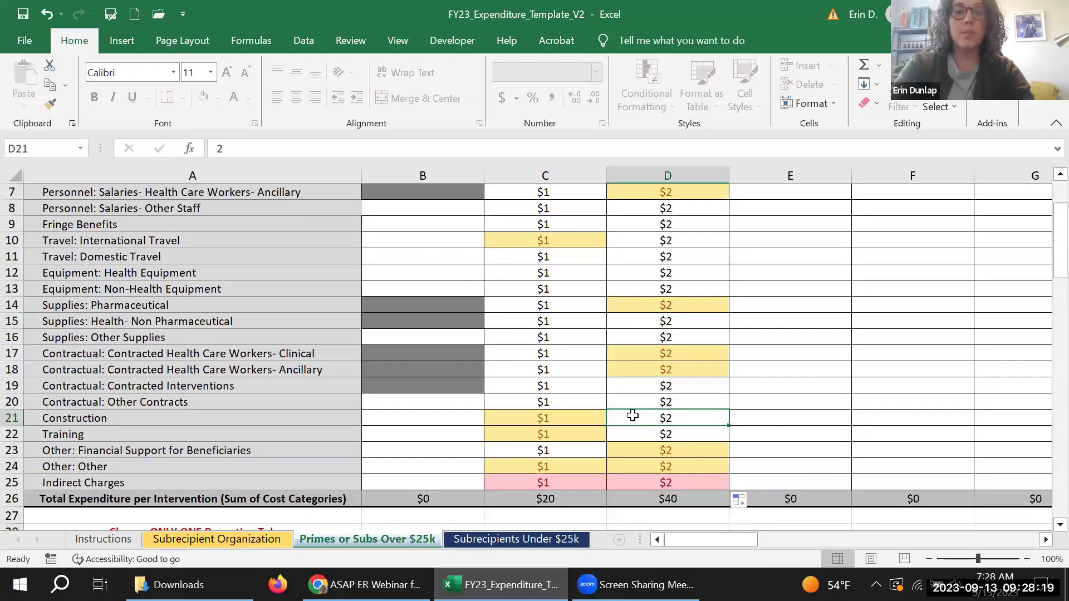
{"action": "scroll", "coordinate": [632, 416], "scroll_direction": "up", "scroll_amount": 2}
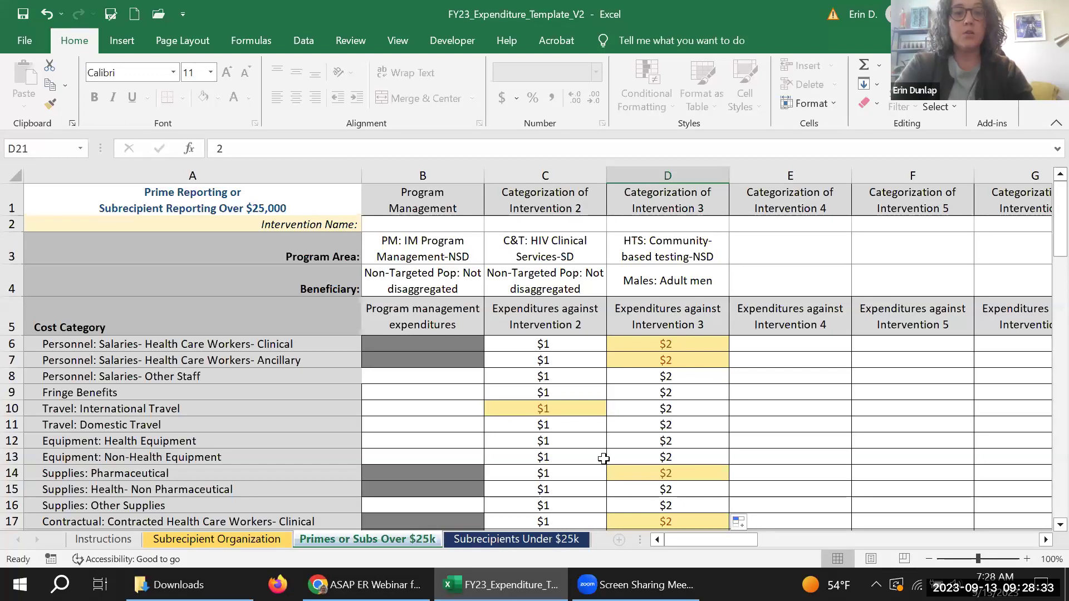
Step: Check the Subrecipients Under $25k sheet's reporting area and notes against the Primes or Subs Over $25k sheet
{"action": "left_click", "coordinate": [516, 538]}
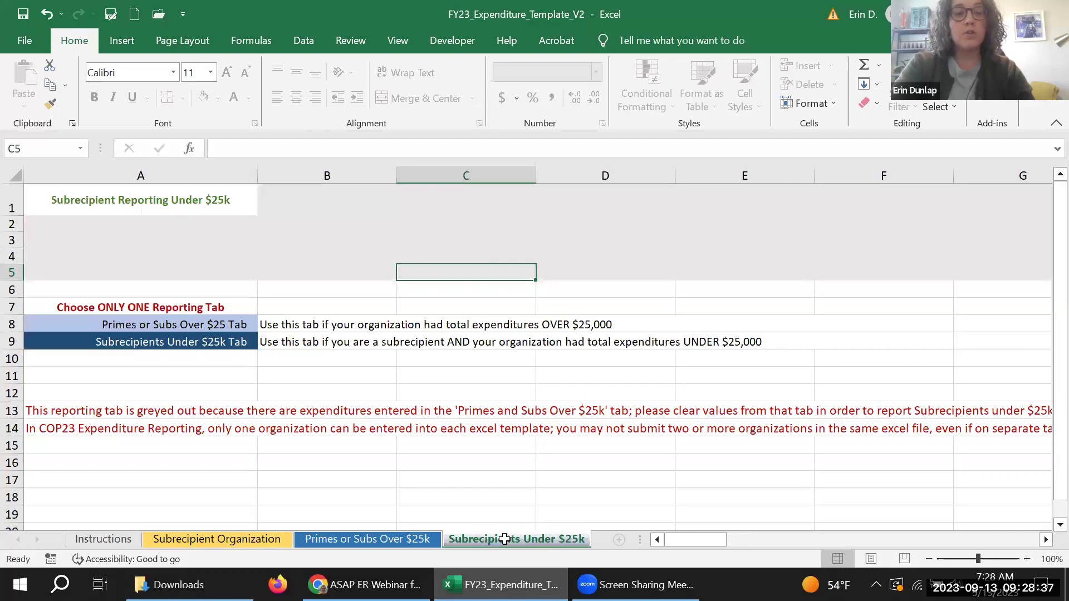
{"action": "left_click_drag", "start_coordinate": [362, 203], "coordinate": [826, 275]}
{"action": "left_click", "coordinate": [586, 214]}
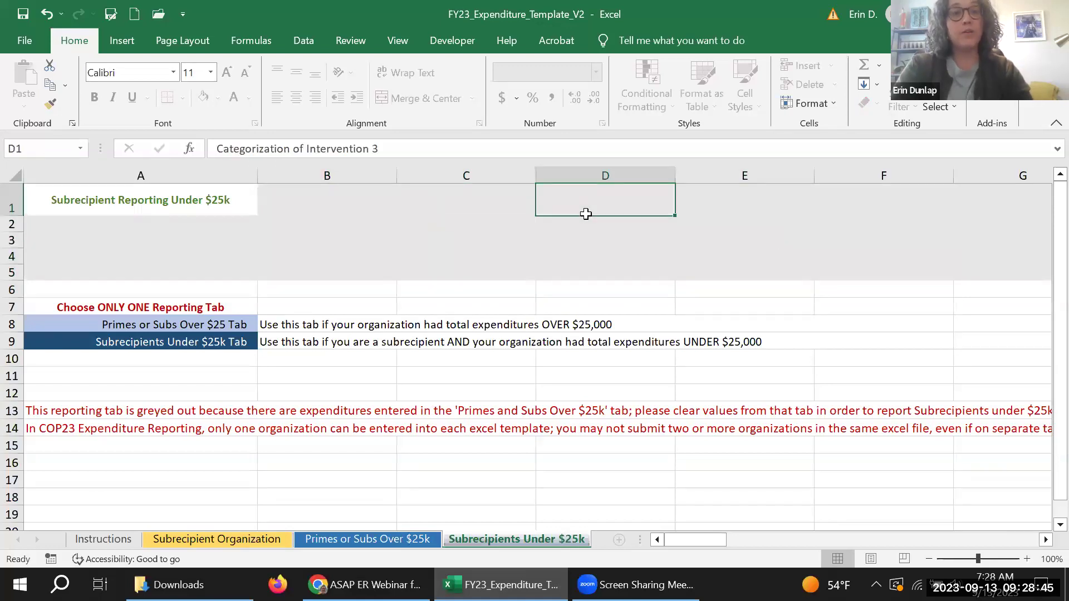
{"action": "left_click", "coordinate": [408, 539]}
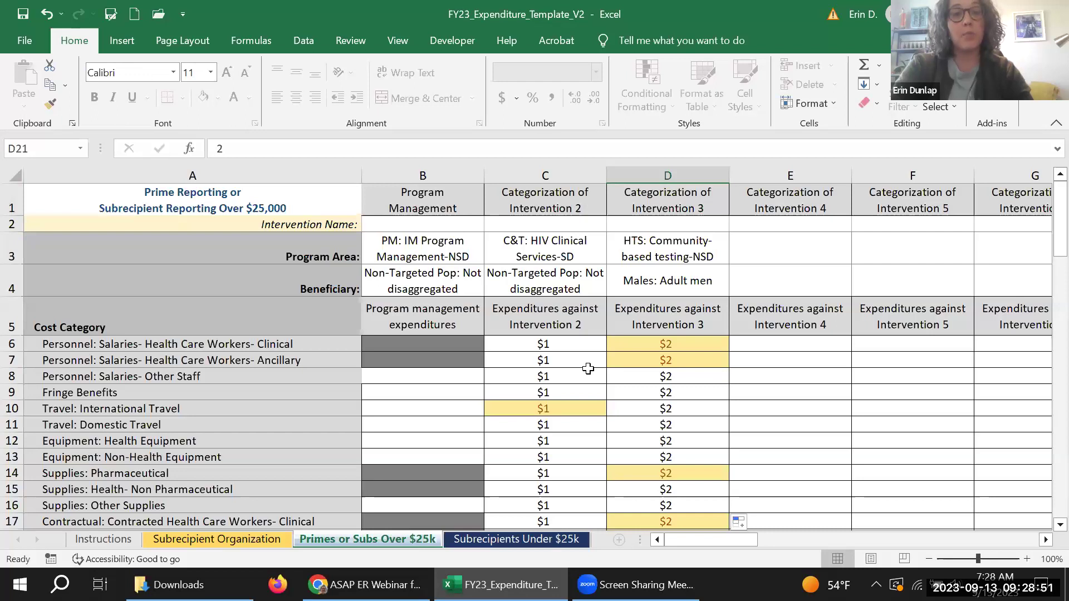
{"action": "left_click", "coordinate": [512, 539]}
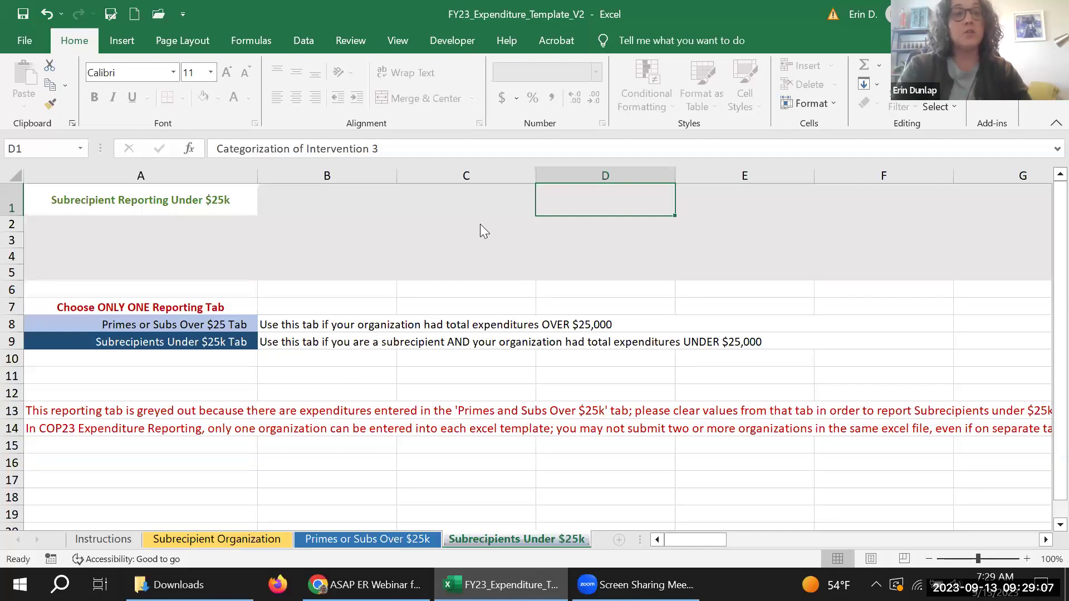
{"action": "left_click", "coordinate": [355, 540]}
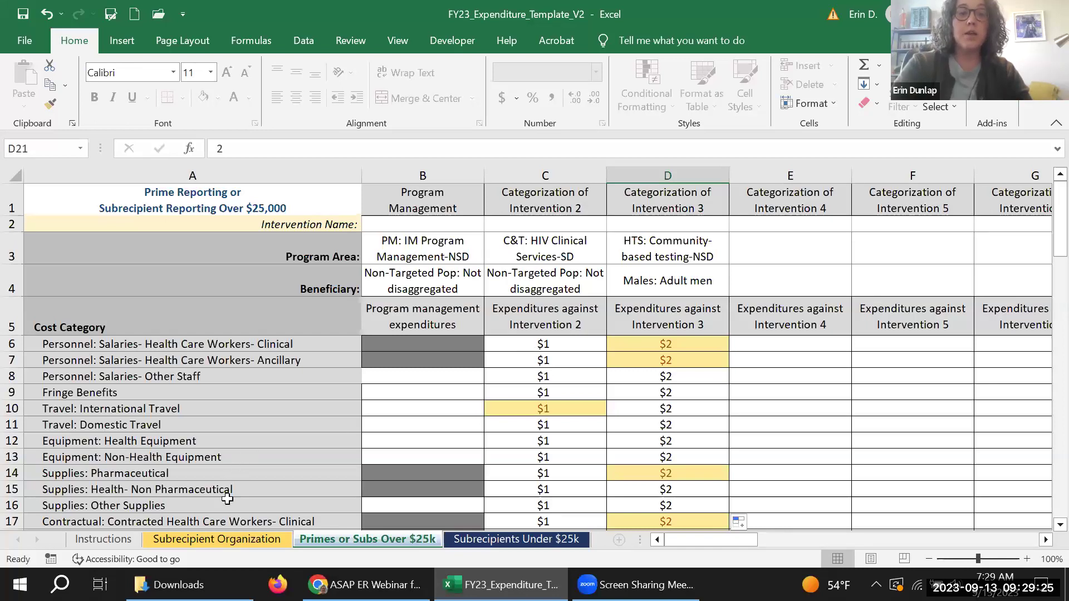
Step: Enter Subrecipient Organization ABC as the organization name on the Subrecipient Organization sheet
{"action": "left_click", "coordinate": [218, 539]}
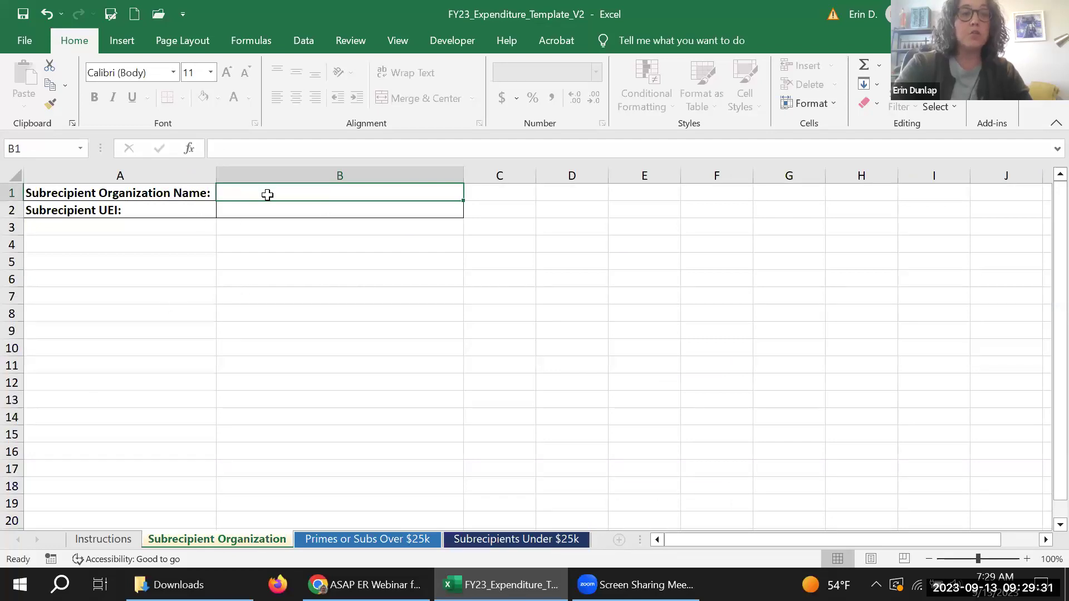
{"action": "type", "text": "Sub"}
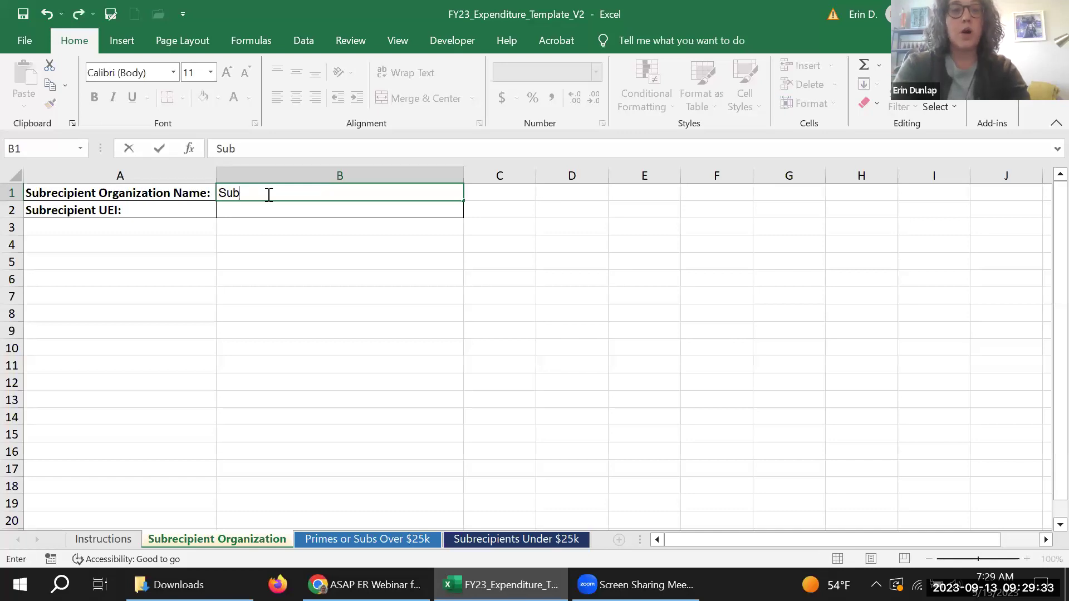
{"action": "type", "text": "recipient Organization ABC"}
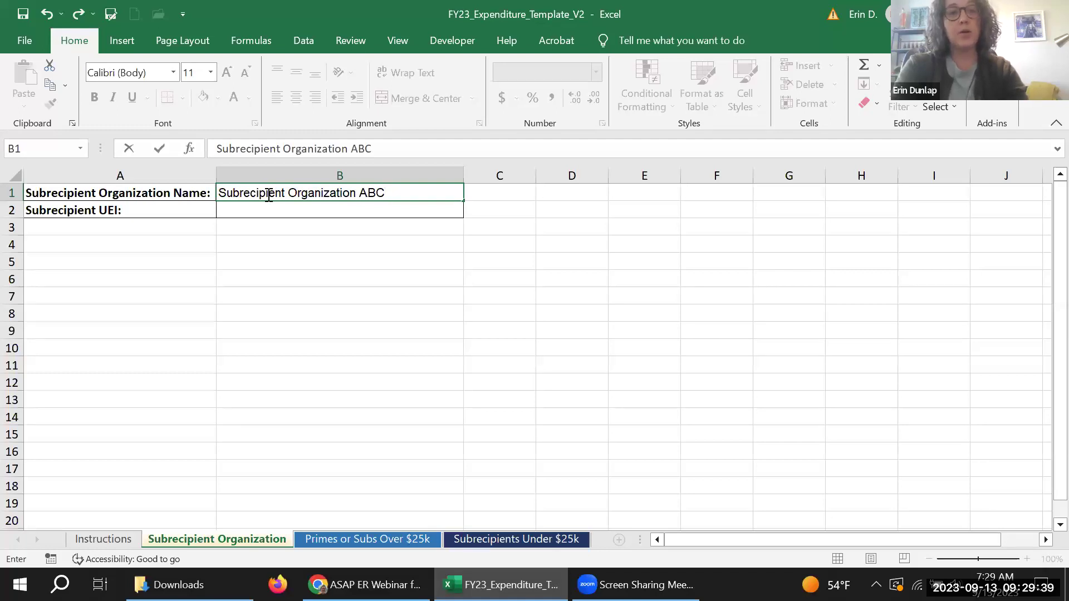
{"action": "key", "text": "Return"}
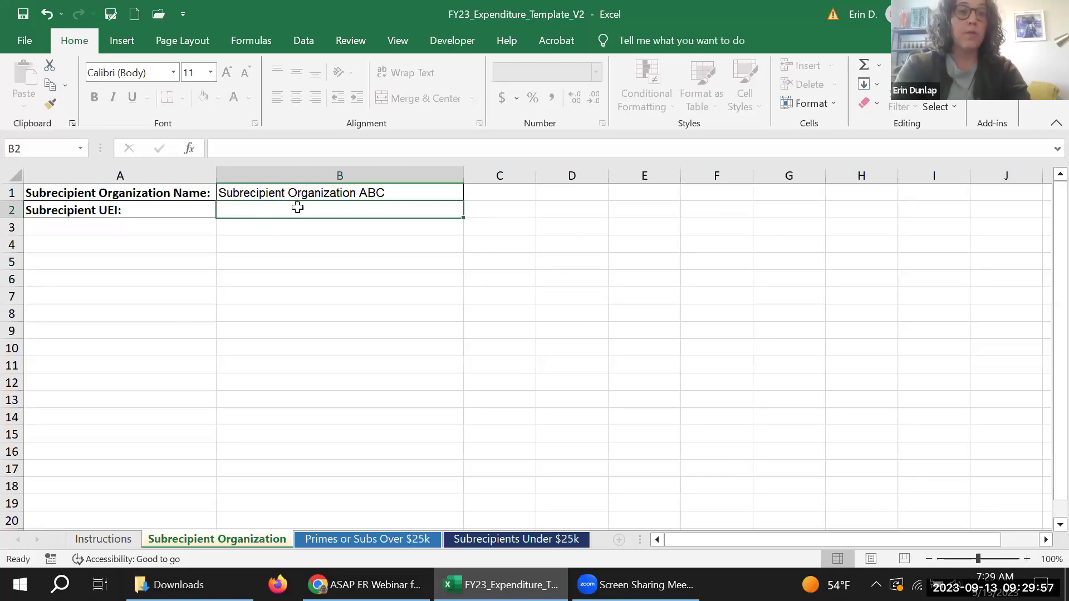
Step: Enter a 12-digit sample number as the subrecipient UEI
{"action": "left_click", "coordinate": [300, 153]}
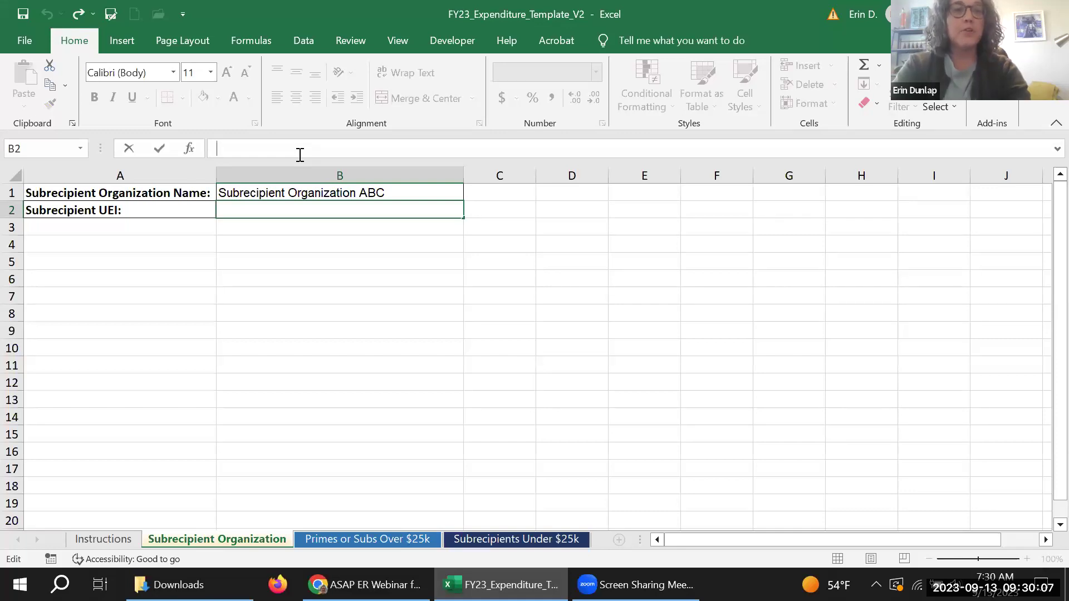
{"action": "type", "text": "1111"}
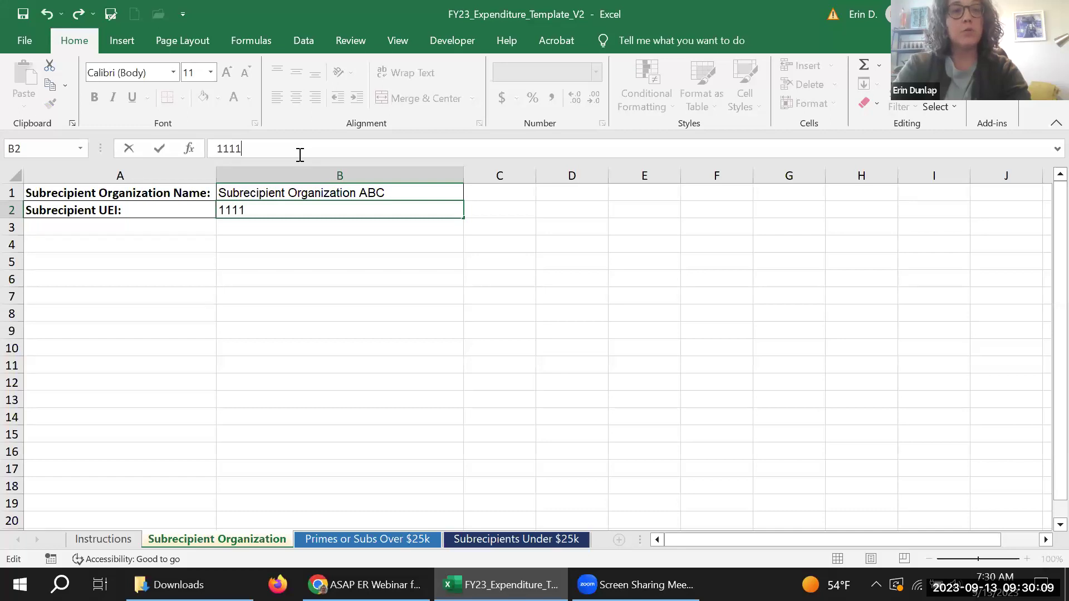
{"action": "type", "text": "11111111"}
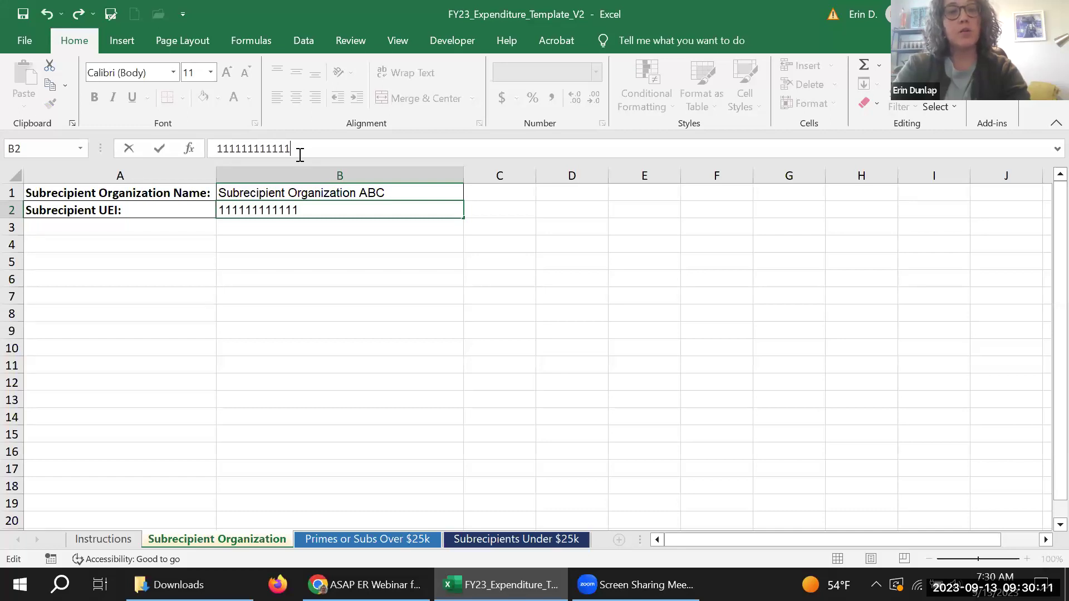
{"action": "key", "text": "Return"}
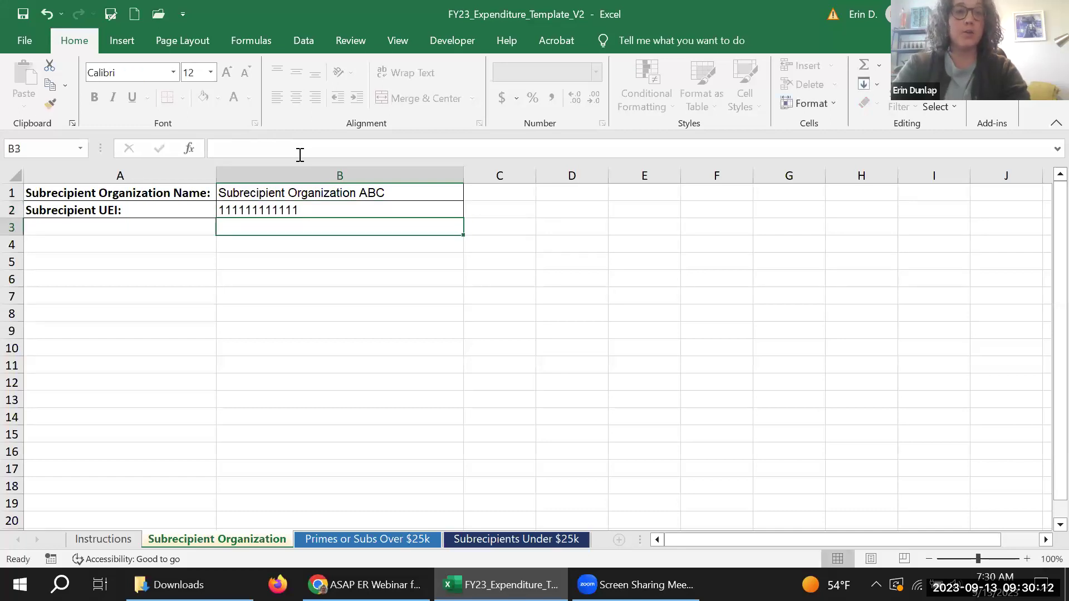
Step: Clear the subrecipient UEI and try to enter a four-digit number in its place
{"action": "left_click", "coordinate": [363, 207]}
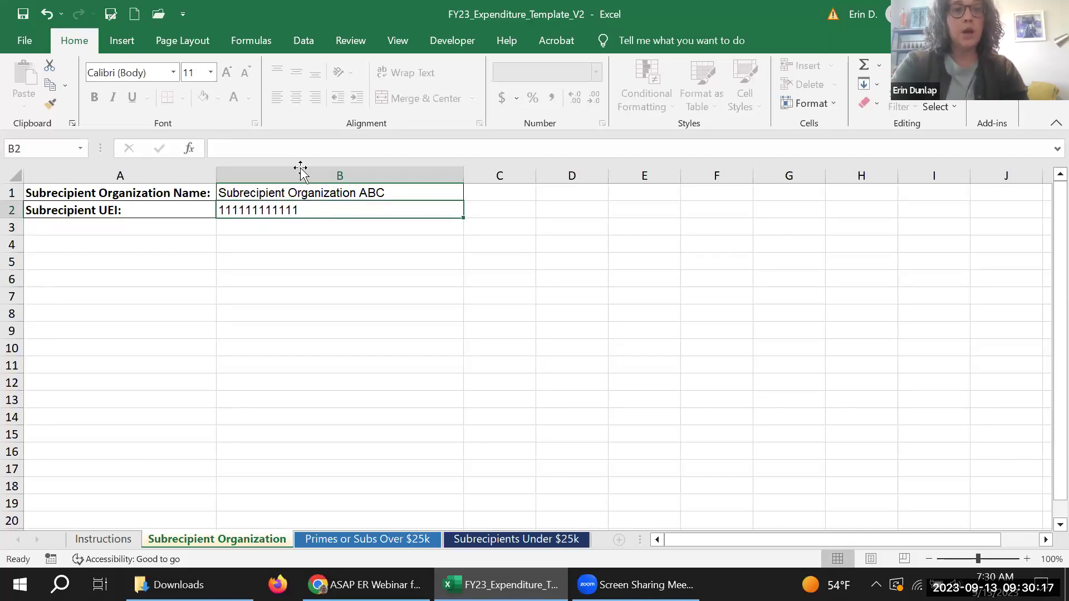
{"action": "key", "text": "Delete"}
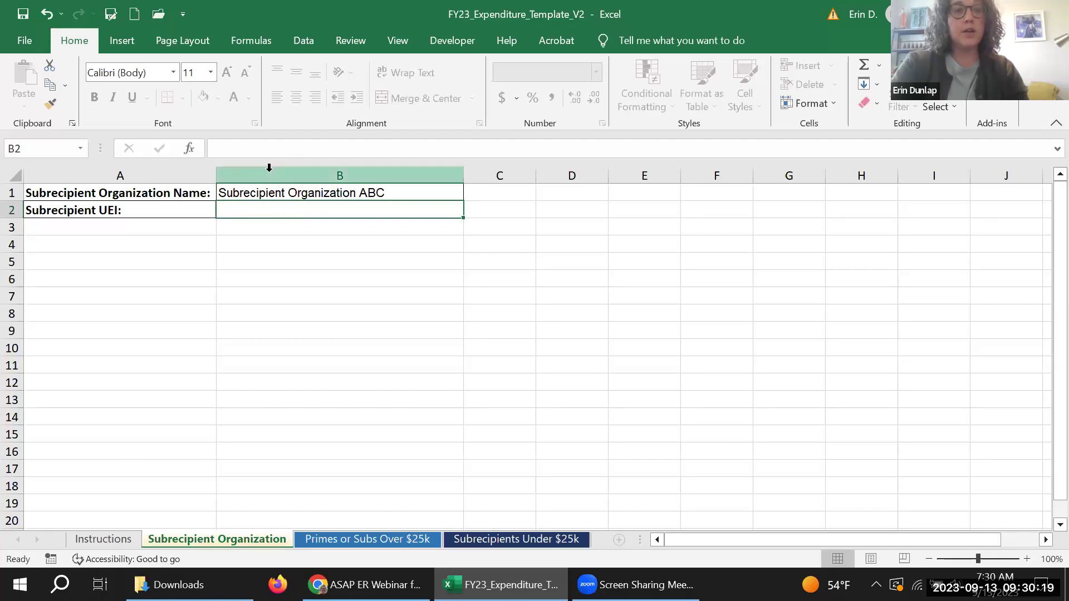
{"action": "type", "text": "1111"}
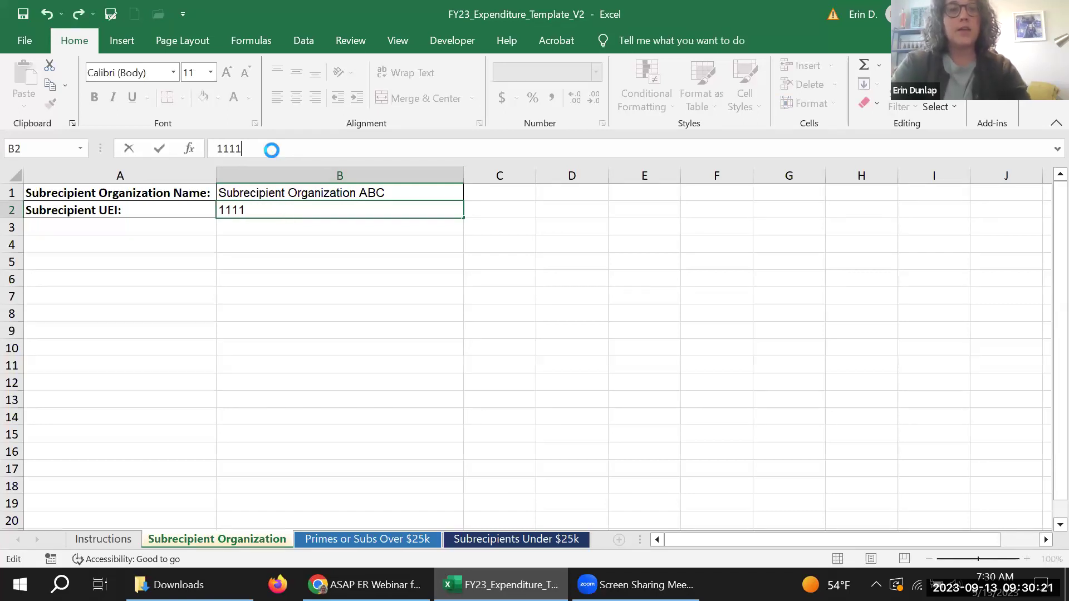
{"action": "key", "text": "Return"}
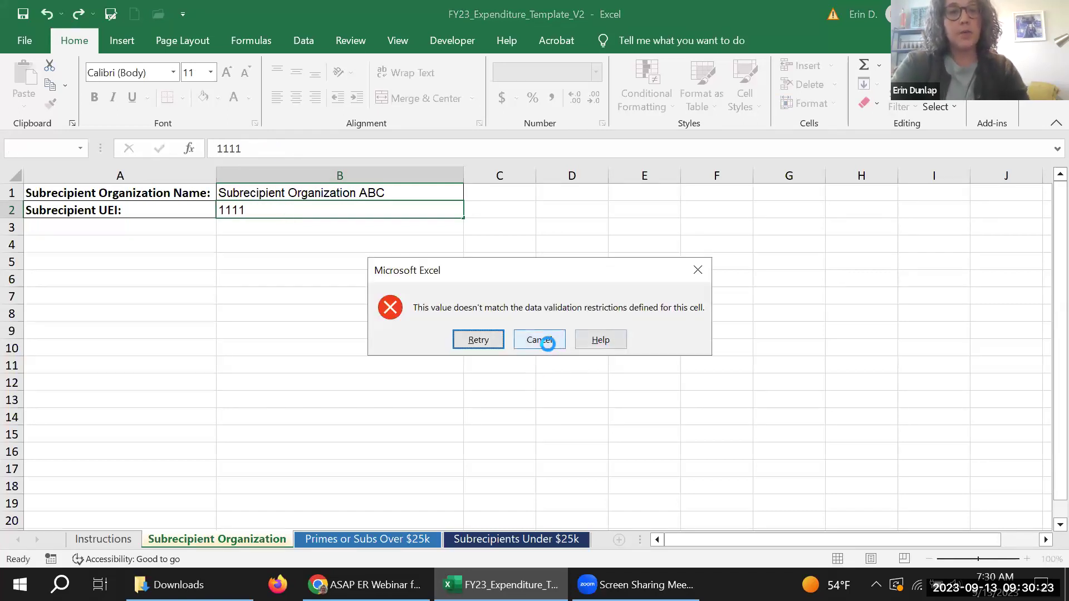
{"action": "left_click", "coordinate": [545, 341]}
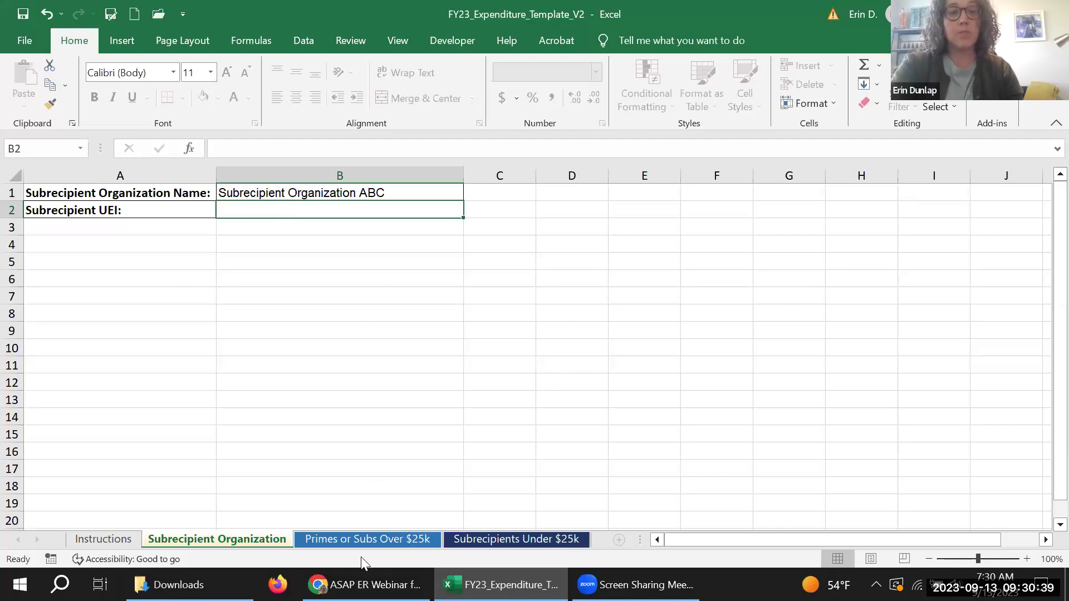
Step: Examine the highlighted cost categories of Interventions 2 and 3 on the Primes or Subs Over $25k sheet, including International Travel
{"action": "left_click", "coordinate": [355, 541]}
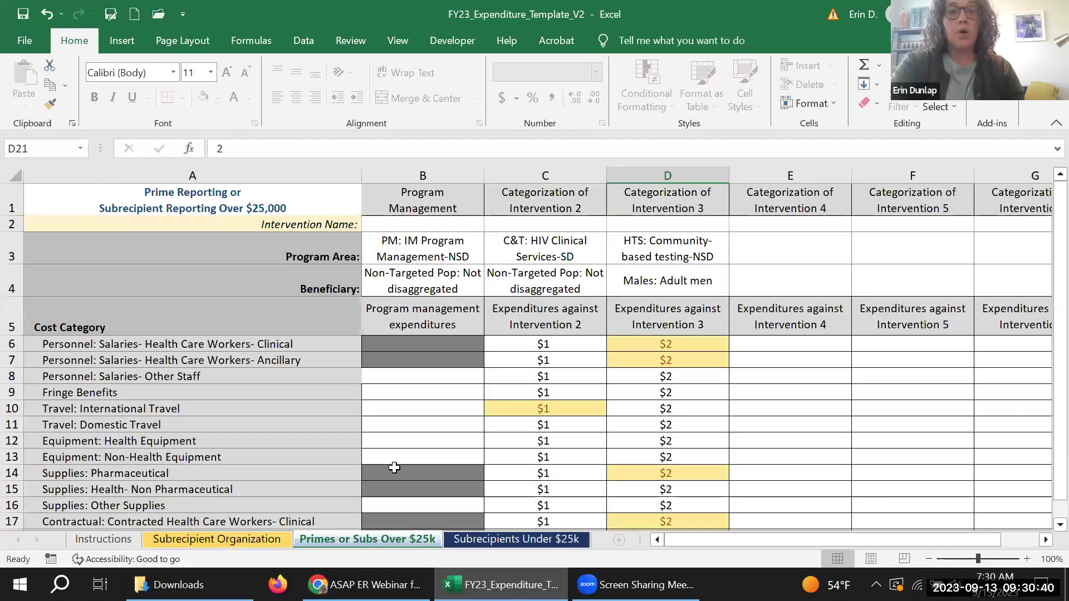
{"action": "left_click", "coordinate": [547, 347]}
{"action": "scroll", "coordinate": [857, 388], "scroll_direction": "down", "scroll_amount": 1}
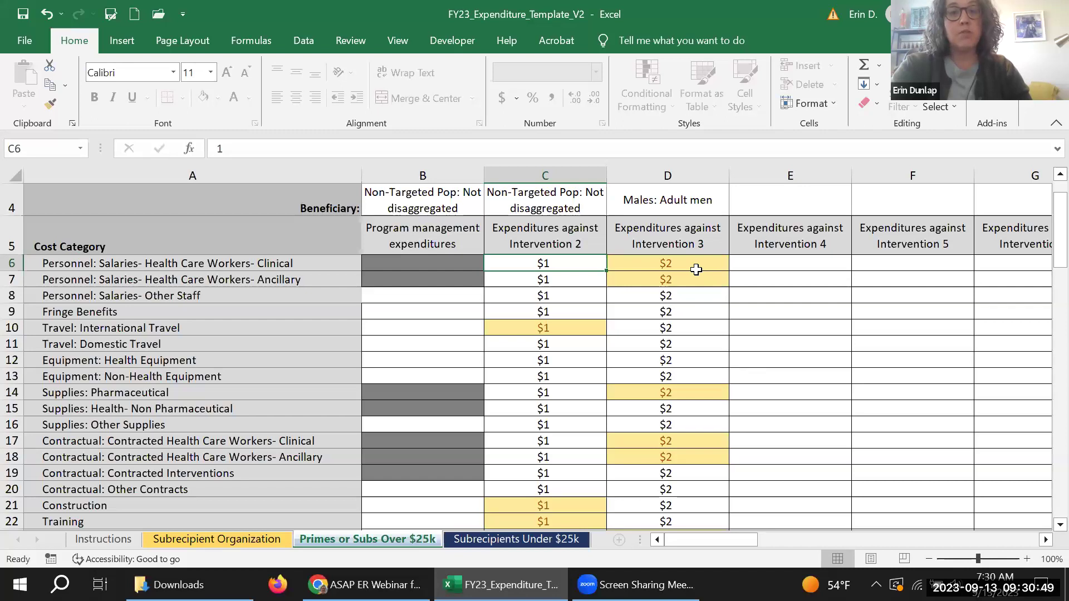
{"action": "scroll", "coordinate": [616, 311], "scroll_direction": "up", "scroll_amount": 1}
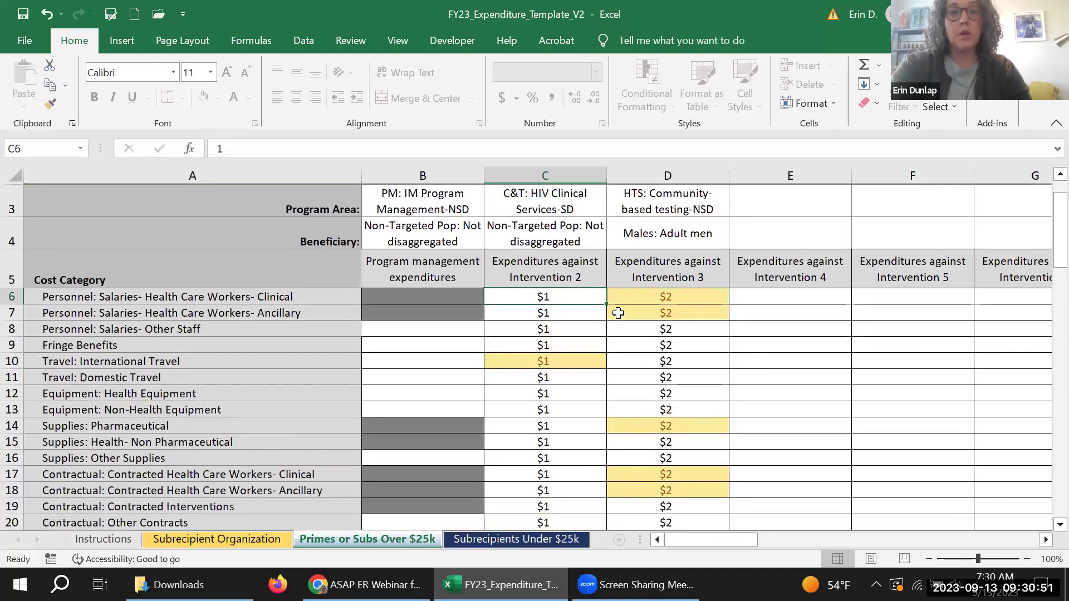
{"action": "left_click", "coordinate": [573, 198]}
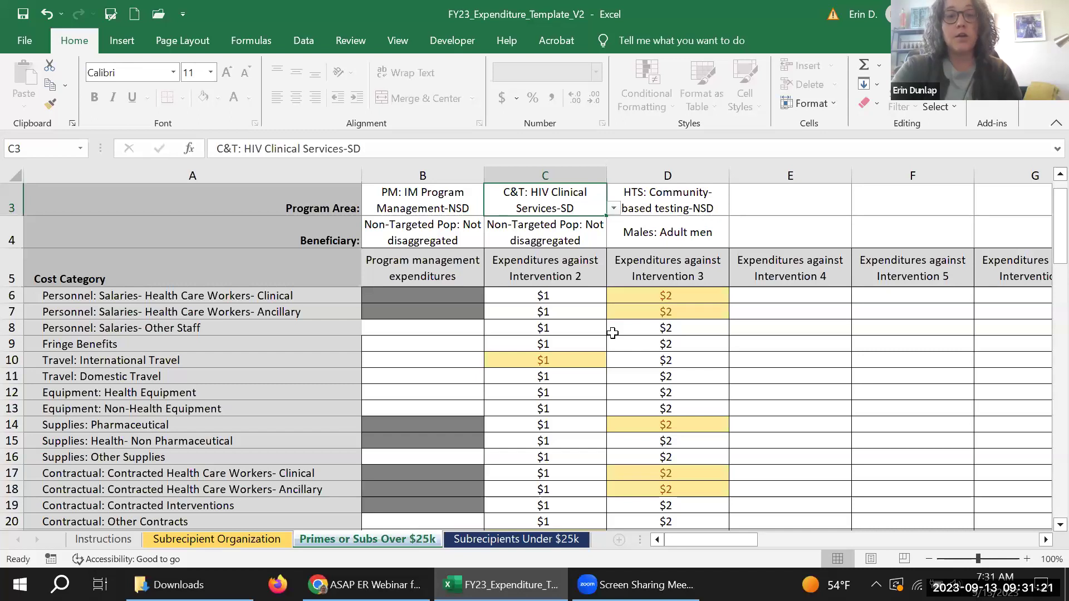
{"action": "left_click", "coordinate": [597, 358]}
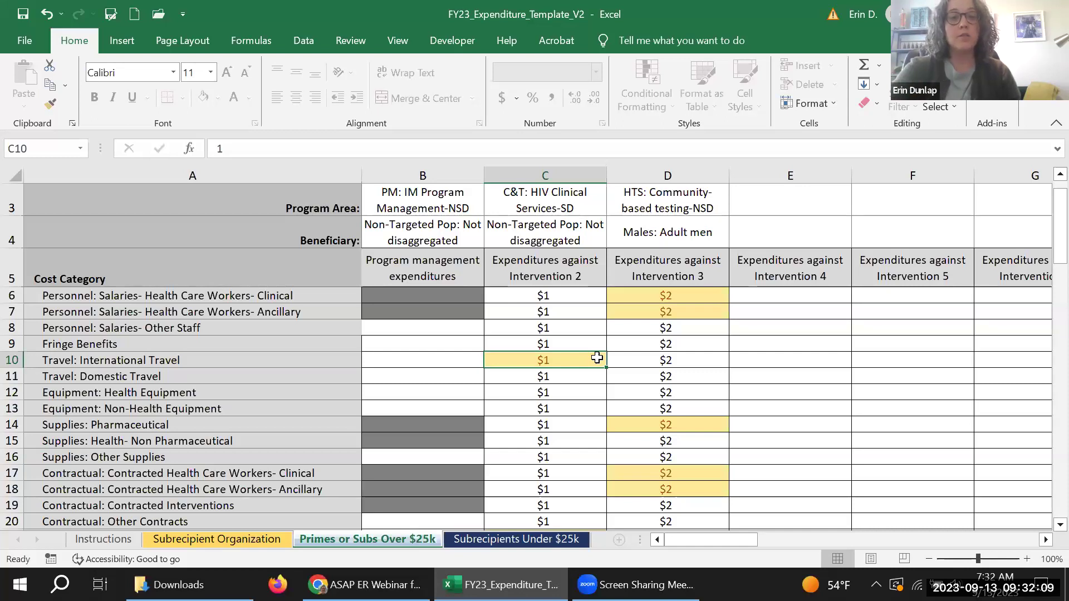
{"action": "left_click", "coordinate": [692, 361]}
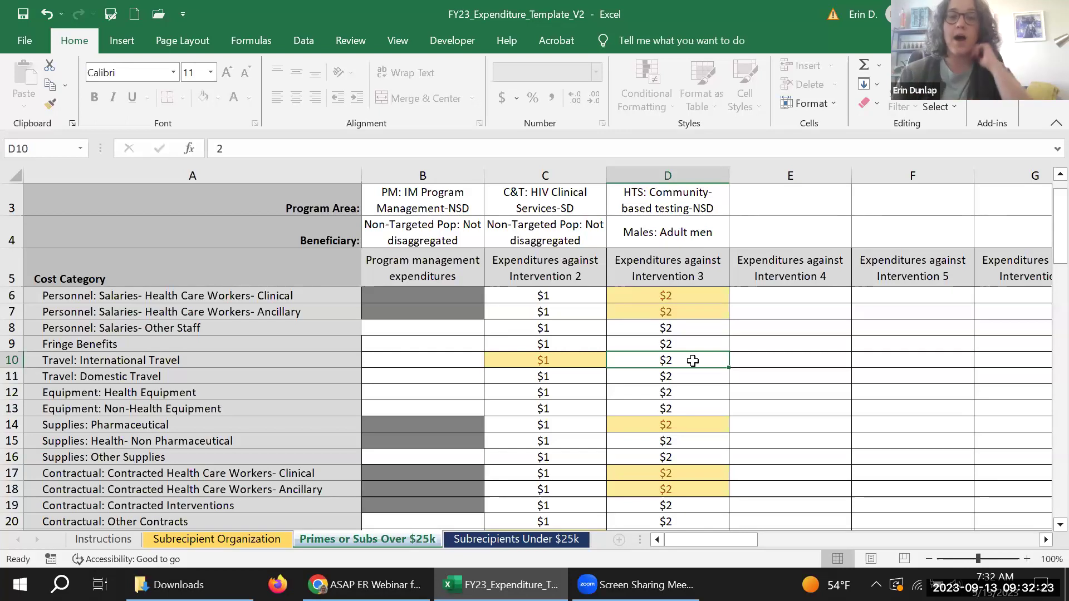
Step: Review the program area of Intervention 2 and look across the unused intervention columns of the Primes or Subs Over $25k sheet
{"action": "left_click", "coordinate": [557, 204]}
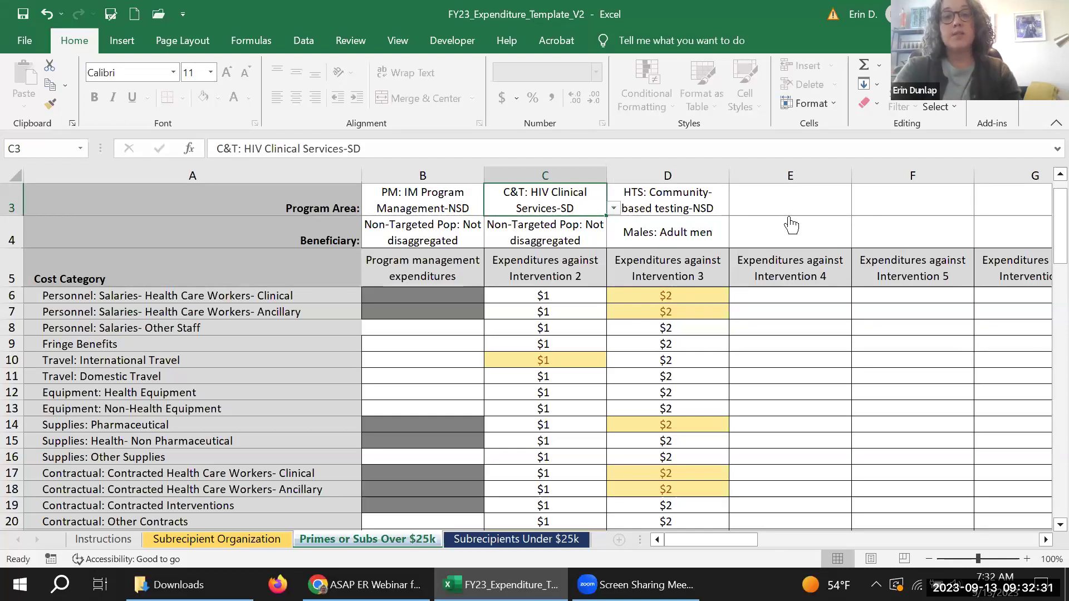
{"action": "scroll", "coordinate": [792, 224], "scroll_direction": "right", "scroll_amount": 4}
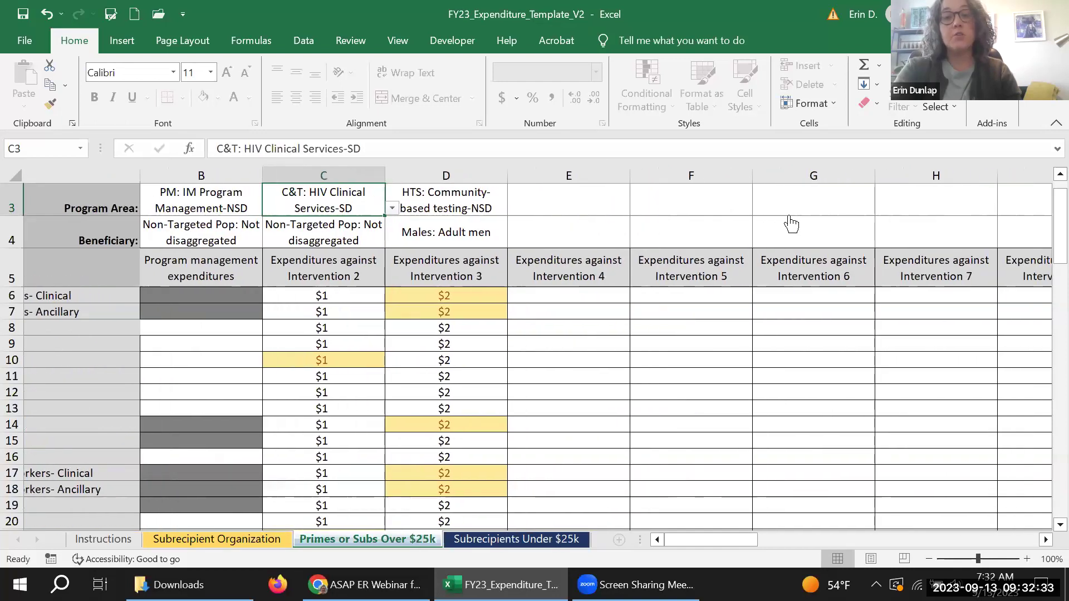
{"action": "scroll", "coordinate": [791, 224], "scroll_direction": "right", "scroll_amount": 1}
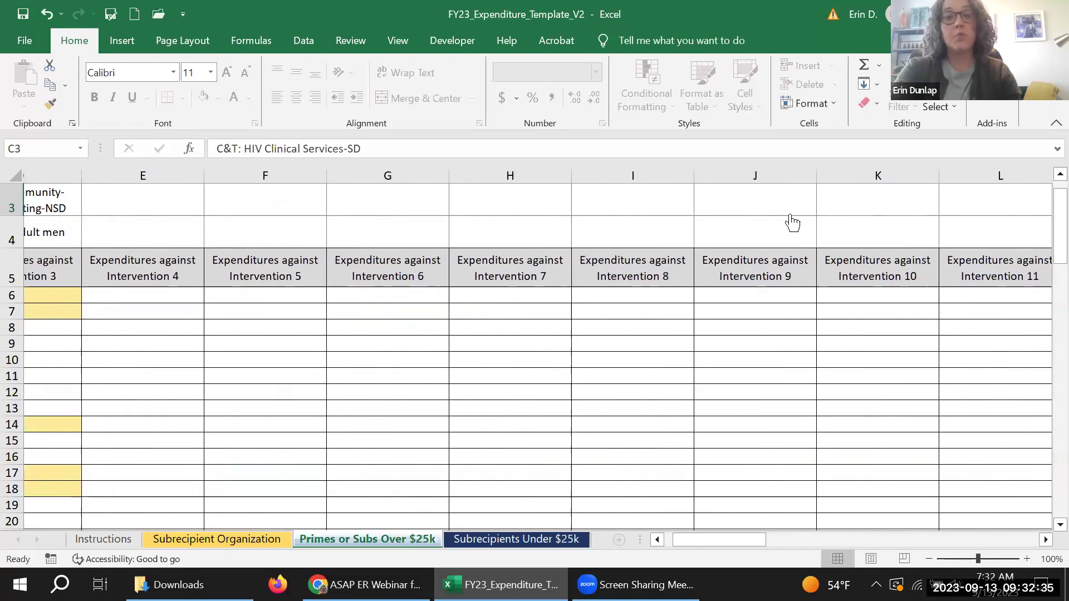
{"action": "scroll", "coordinate": [791, 223], "scroll_direction": "left", "scroll_amount": 5}
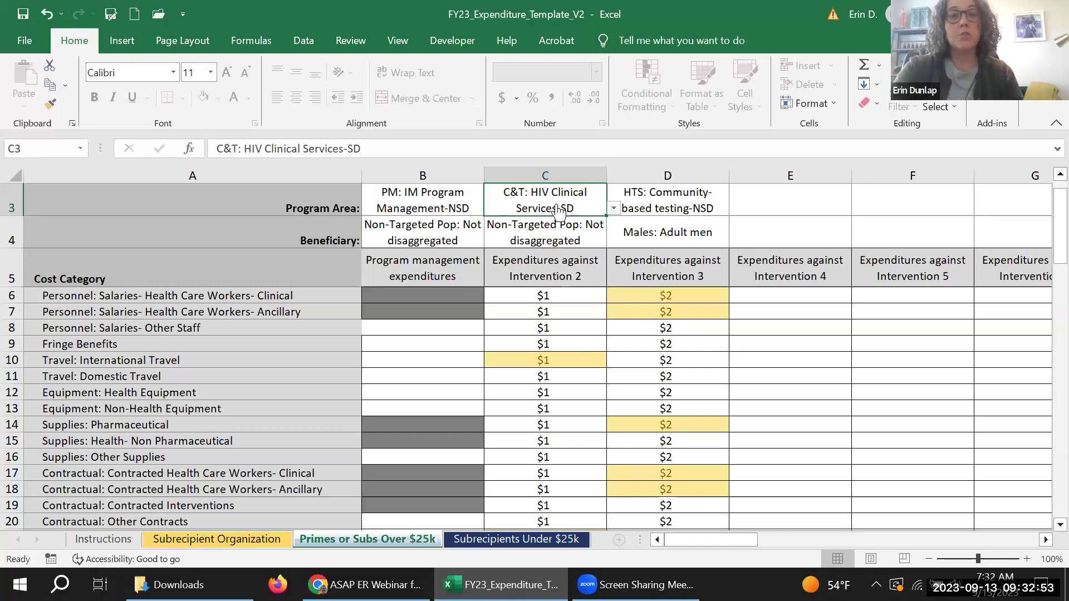
Step: Examine Intervention 2's highlighted cost categories: International Travel, Construction, Training, Other: Other and Indirect Charges
{"action": "left_click", "coordinate": [567, 363]}
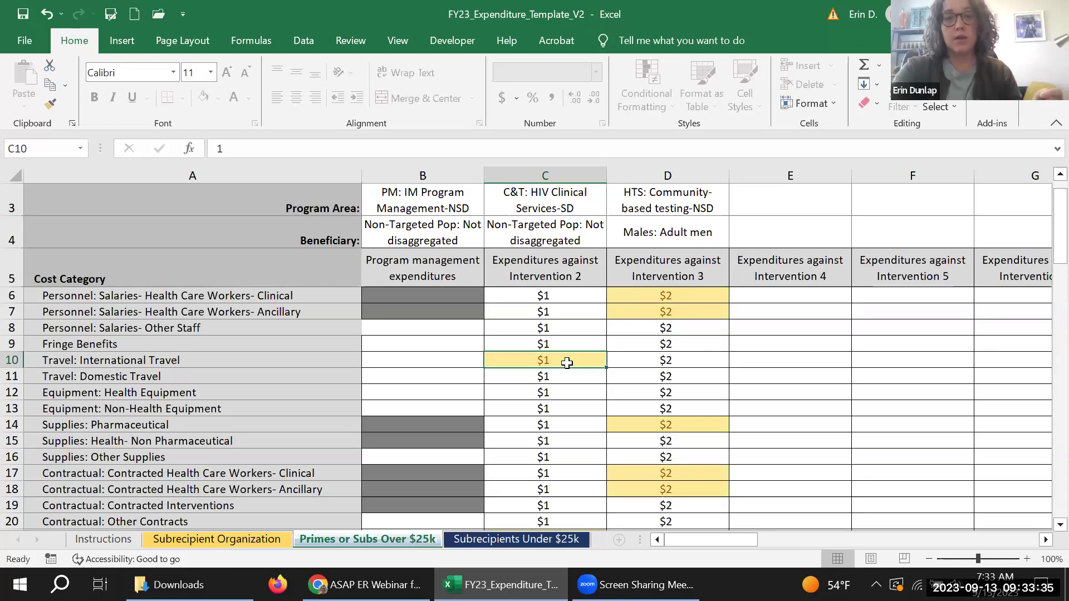
{"action": "scroll", "coordinate": [567, 364], "scroll_direction": "down", "scroll_amount": 1}
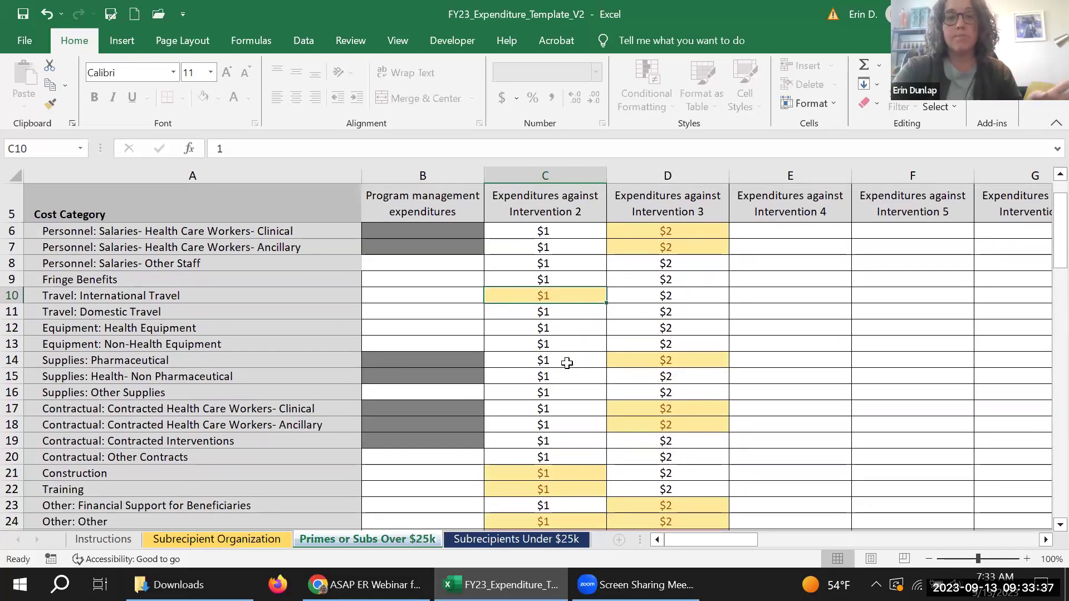
{"action": "scroll", "coordinate": [567, 363], "scroll_direction": "down", "scroll_amount": 2}
{"action": "left_click", "coordinate": [573, 389]}
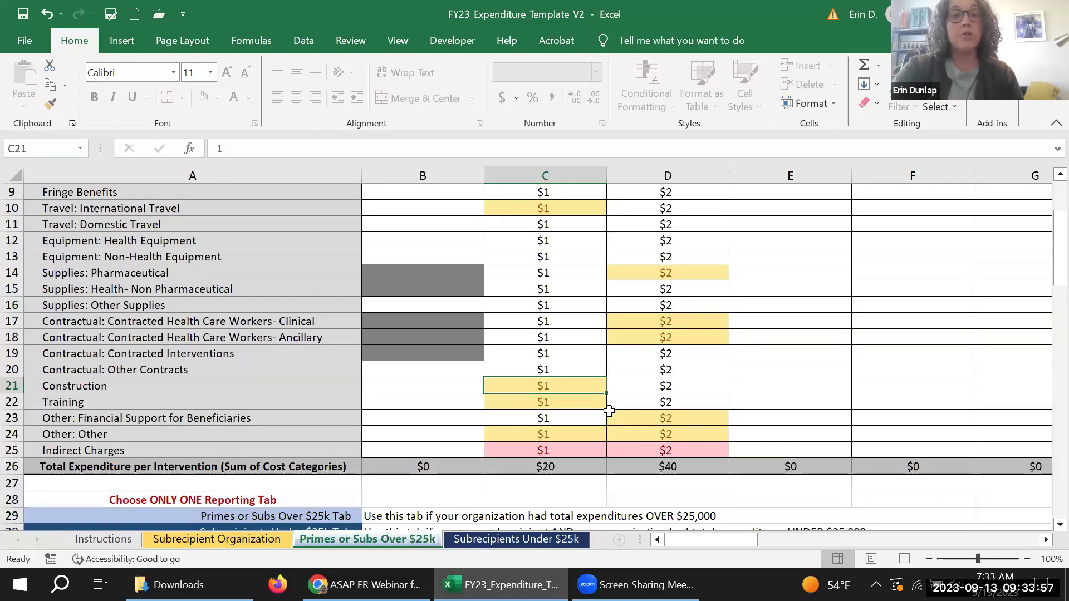
{"action": "key", "text": "Down"}
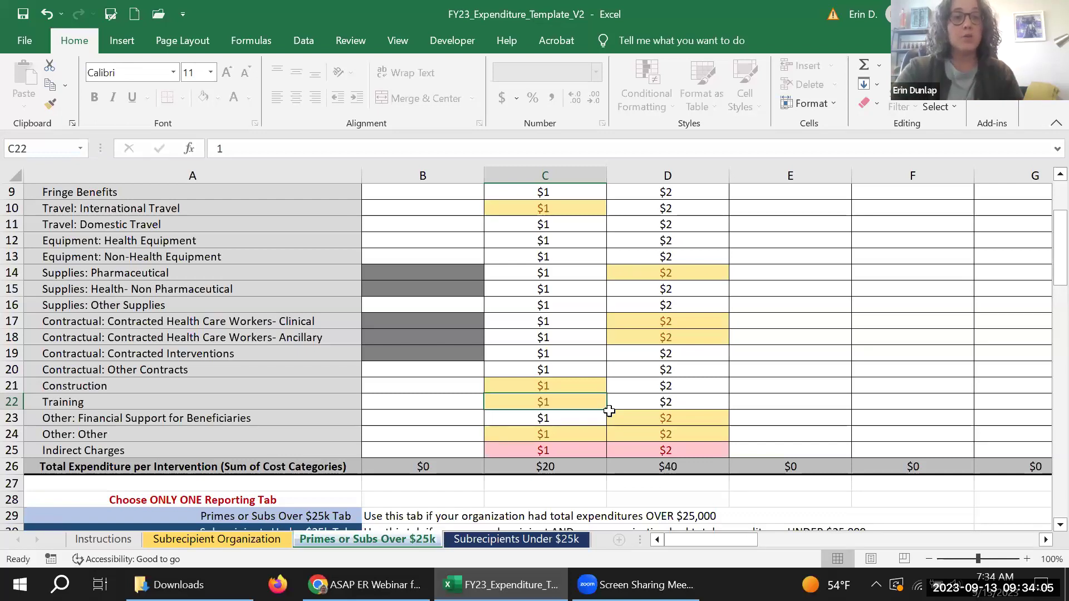
{"action": "key", "text": "Down"}
{"action": "key", "text": "Down"}
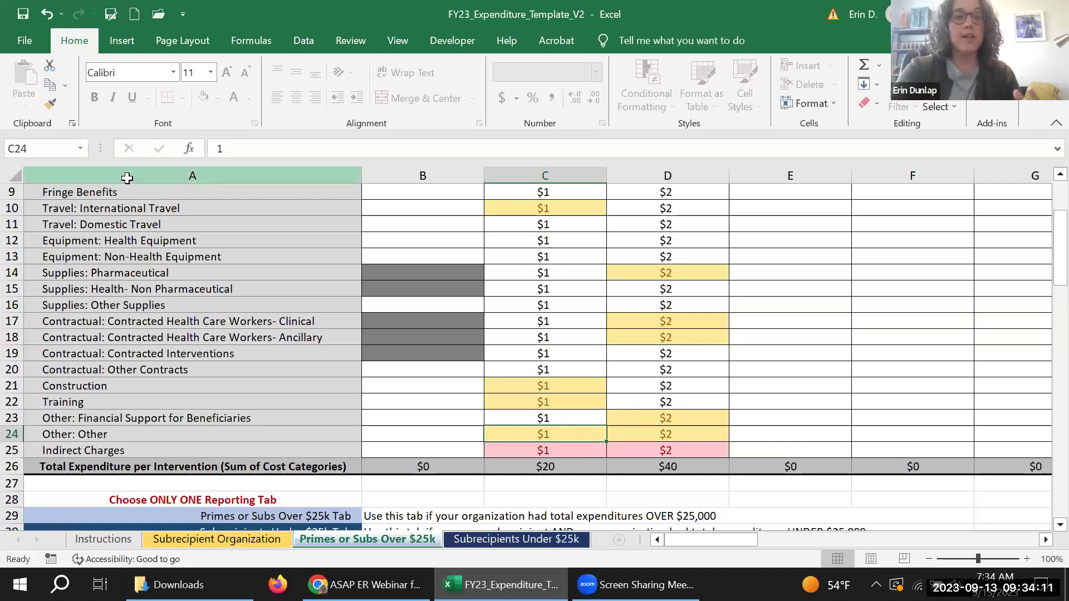
{"action": "left_click_drag", "start_coordinate": [125, 192], "coordinate": [109, 420]}
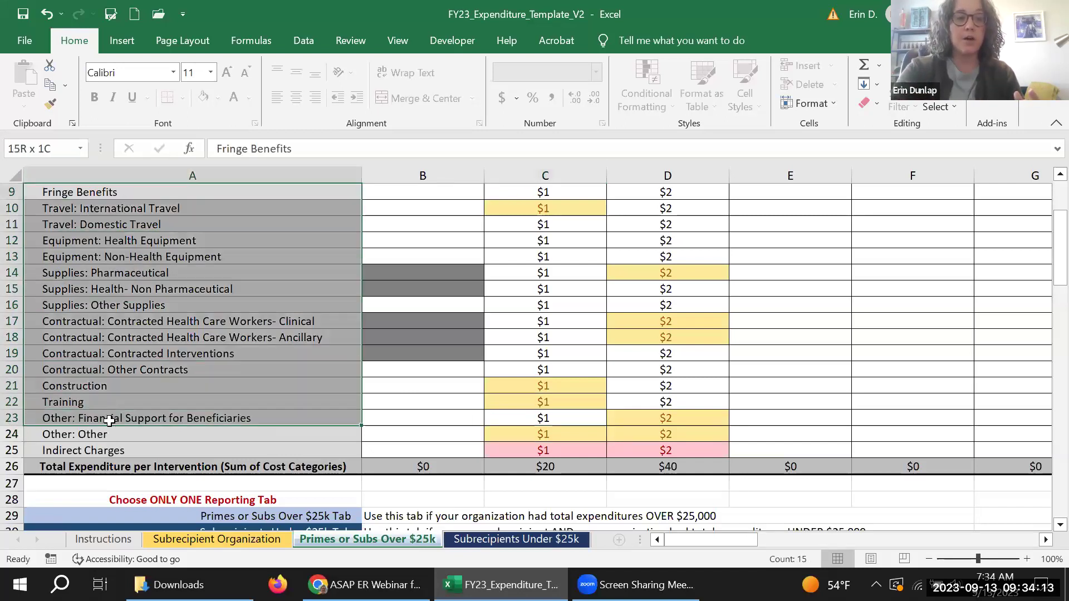
{"action": "left_click", "coordinate": [142, 369]}
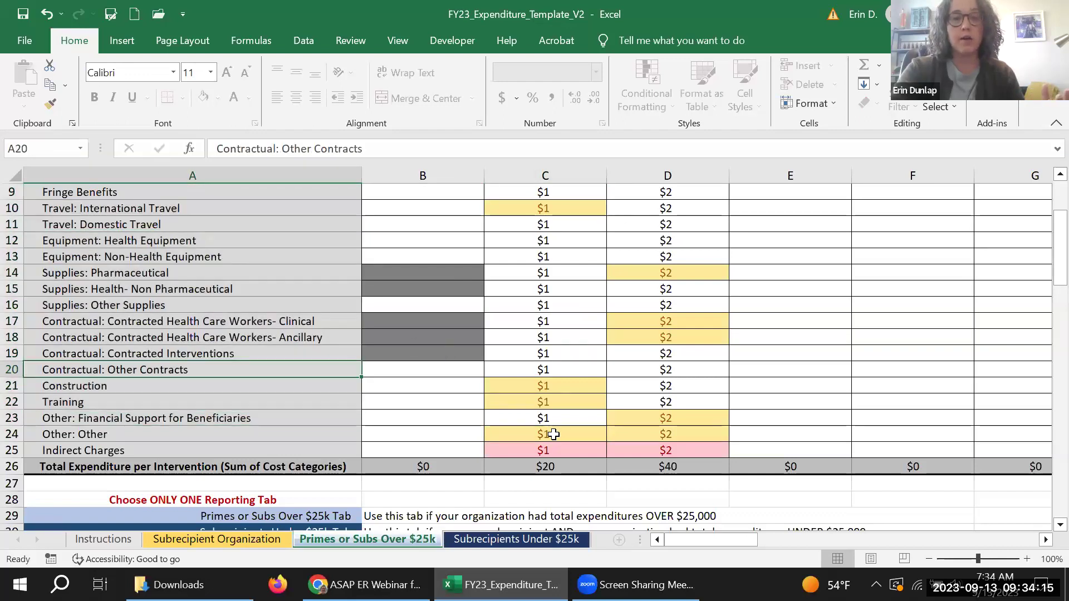
{"action": "left_click", "coordinate": [575, 450]}
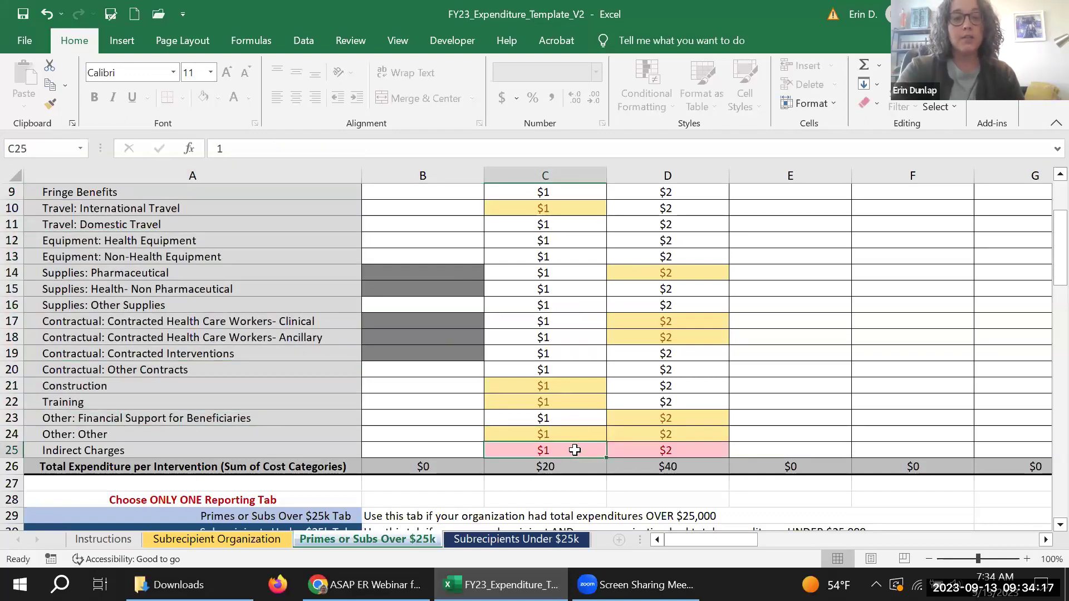
Step: Examine Intervention 3's highlighted health care worker and pharmaceutical cells, comparing Supplies: Pharmaceutical with Intervention 2
{"action": "scroll", "coordinate": [573, 447], "scroll_direction": "up", "scroll_amount": 3}
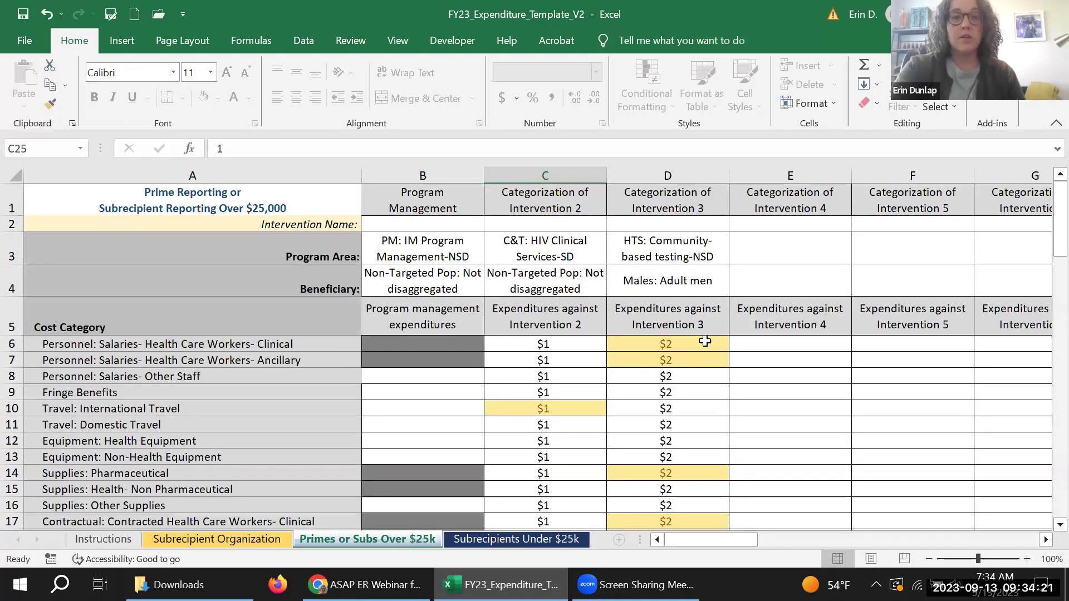
{"action": "left_click_drag", "start_coordinate": [705, 341], "coordinate": [700, 359]}
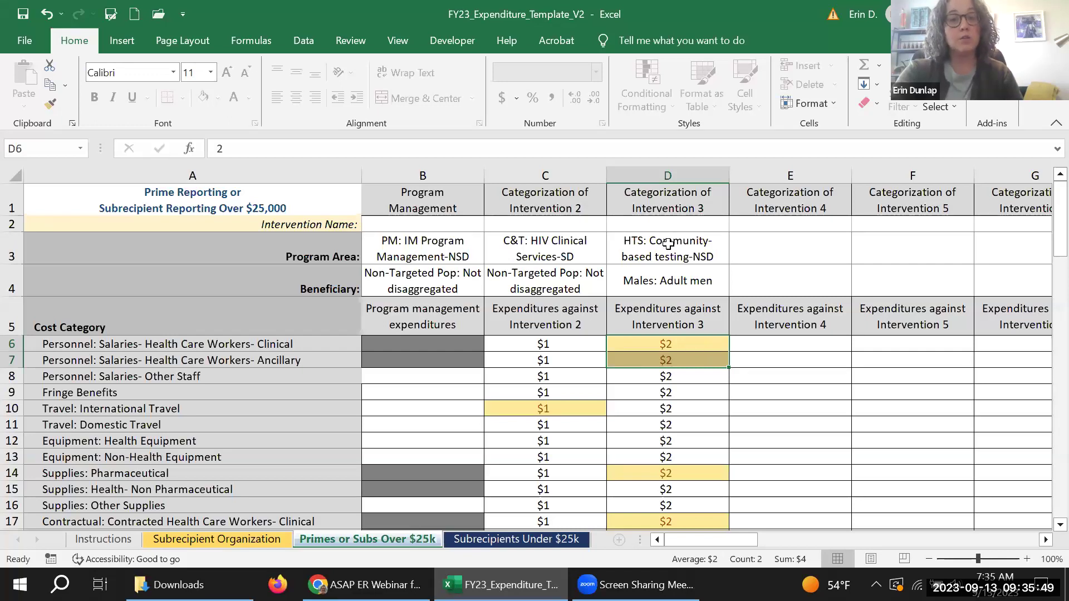
{"action": "double_click", "coordinate": [682, 342]}
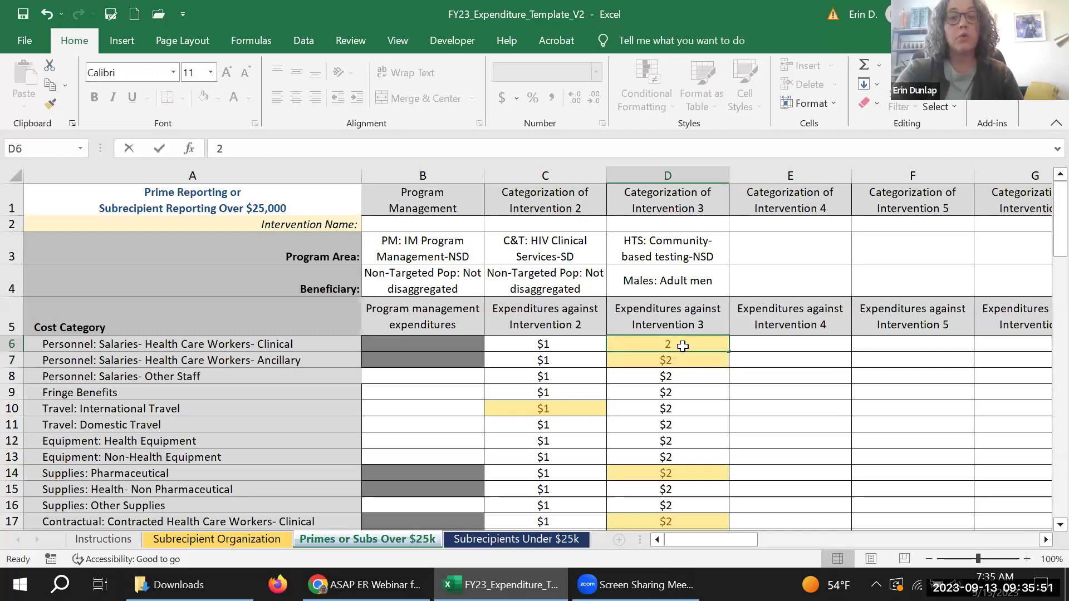
{"action": "left_click", "coordinate": [733, 361]}
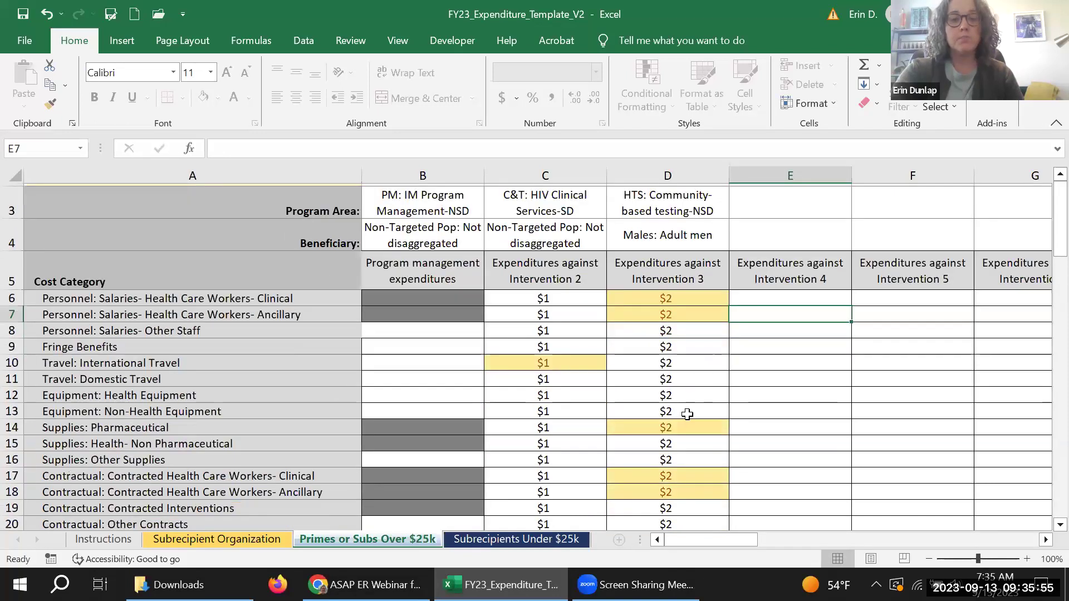
{"action": "scroll", "coordinate": [700, 386], "scroll_direction": "down", "scroll_amount": 2}
{"action": "left_click_drag", "start_coordinate": [691, 369], "coordinate": [693, 386]}
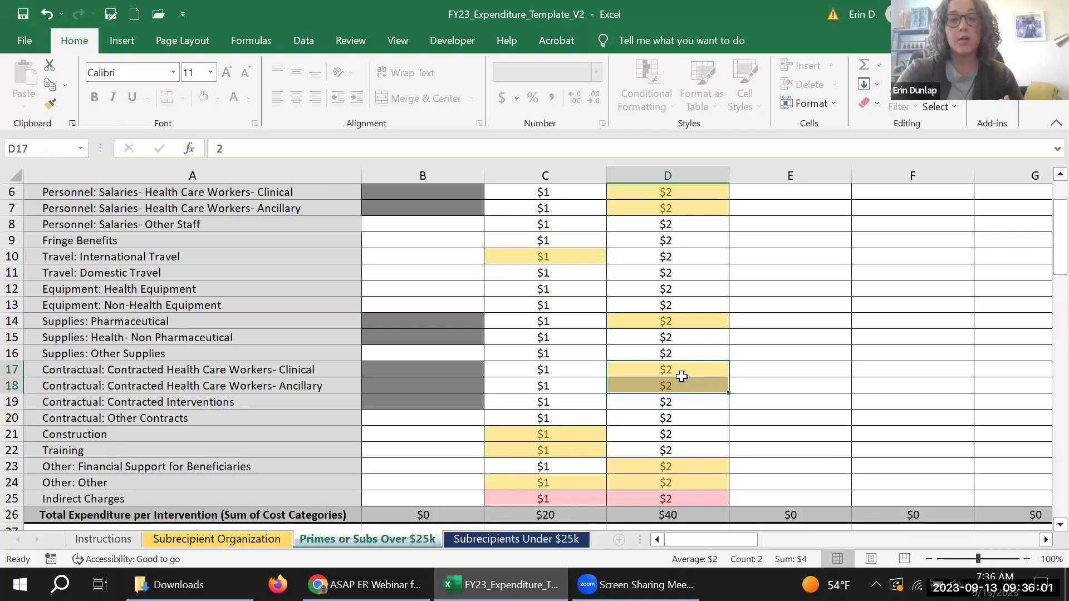
{"action": "left_click", "coordinate": [690, 323]}
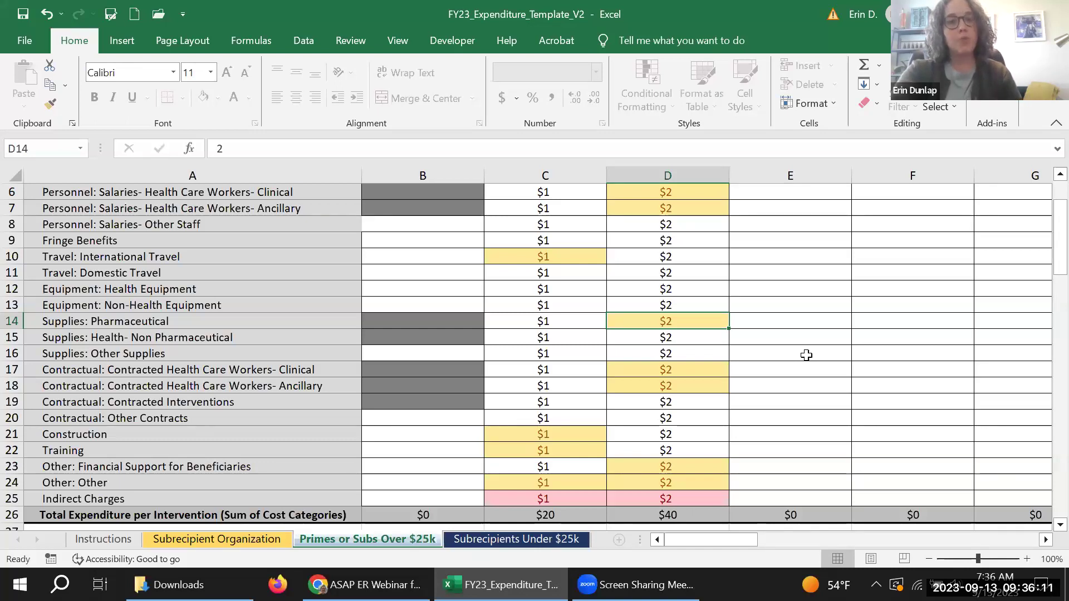
{"action": "left_click", "coordinate": [572, 318]}
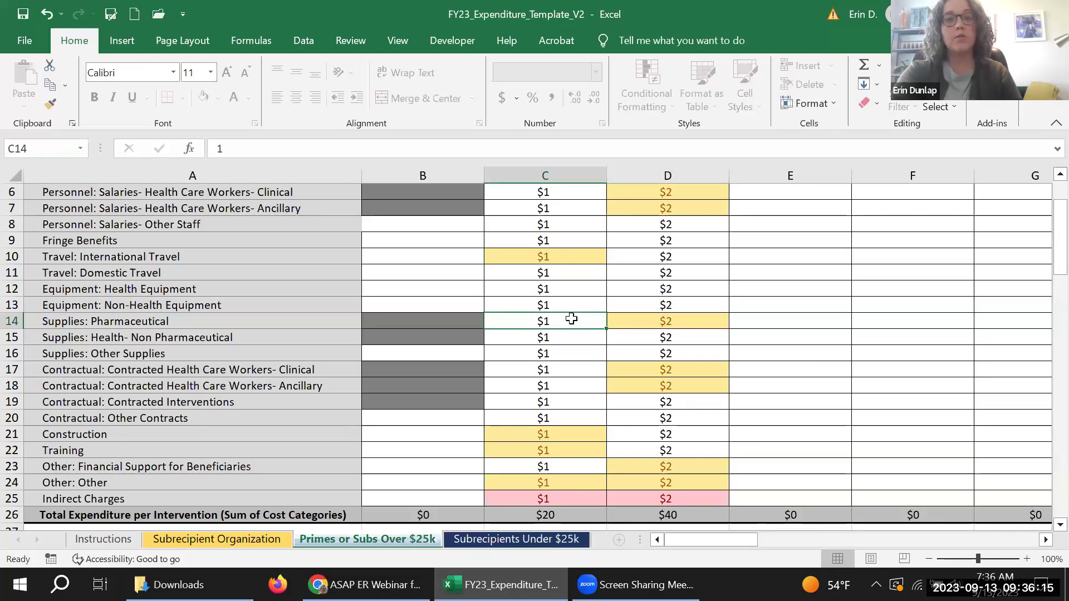
{"action": "key", "text": "Right"}
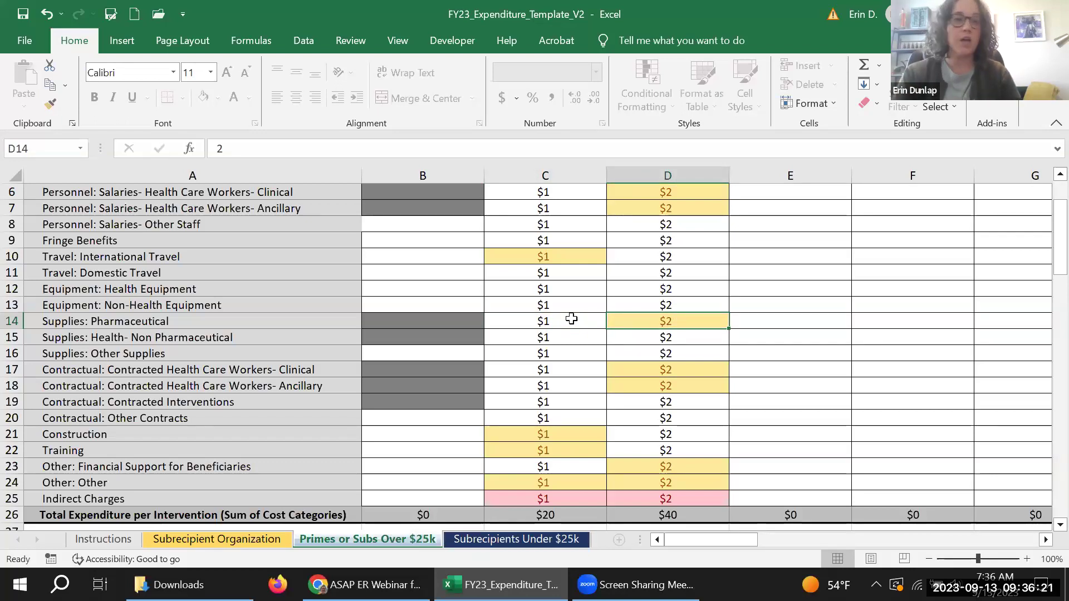
Step: Go through Intervention 3's remaining highlighted cost categories, from contracted health care workers through Financial Support for Beneficiaries to Other: Other
{"action": "key", "text": "Down"}
{"action": "key", "text": "Down"}
{"action": "key", "text": "Down"}
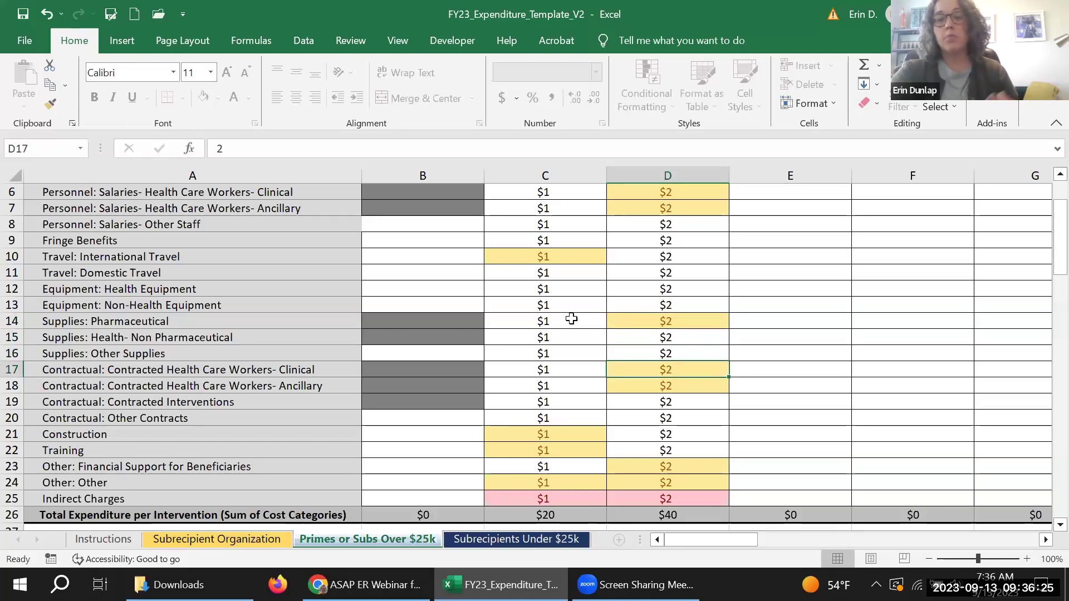
{"action": "key", "text": "Down"}
{"action": "key", "text": "Down"}
{"action": "key", "text": "Down"}
{"action": "key", "text": "Down"}
{"action": "key", "text": "Down"}
{"action": "key", "text": "Down"}
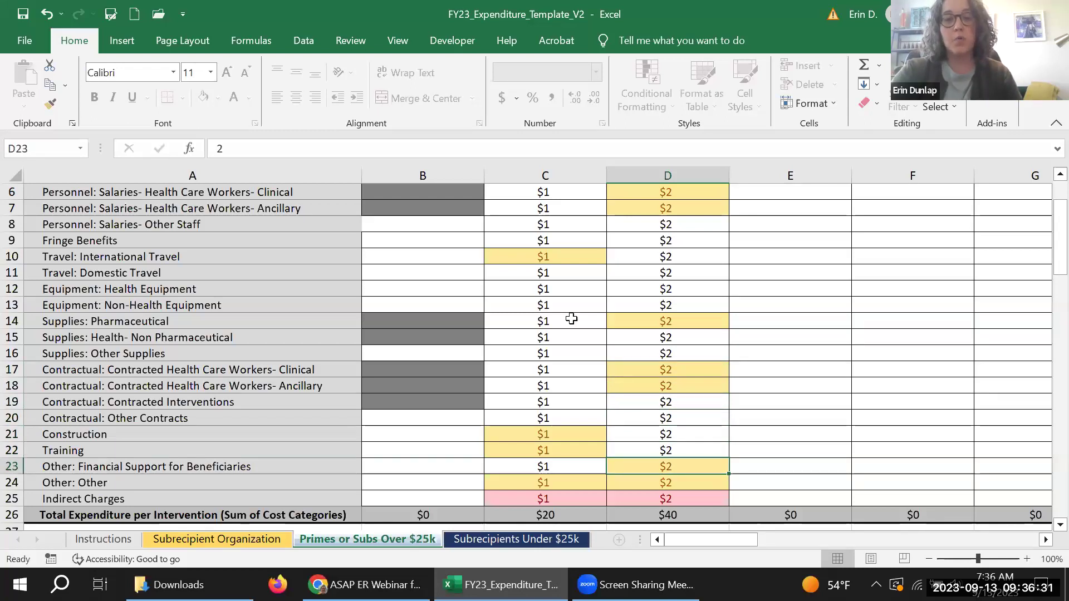
{"action": "key", "text": "Down"}
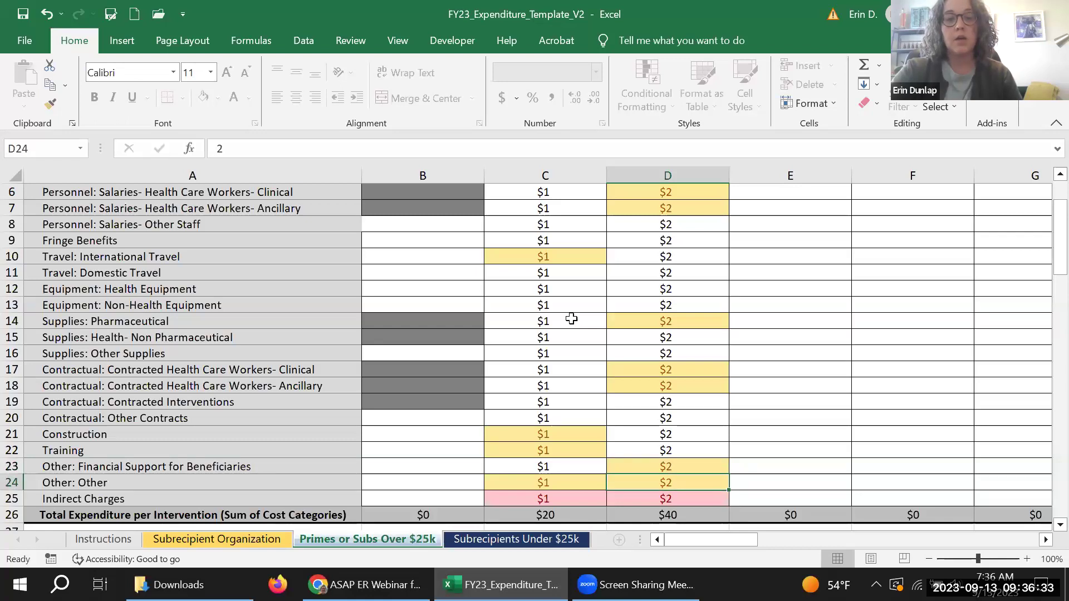
Step: Examine the Indirect Charges row for Interventions 2 and 3, revisiting Intervention 3's contracted health care worker cells
{"action": "key", "text": "Down"}
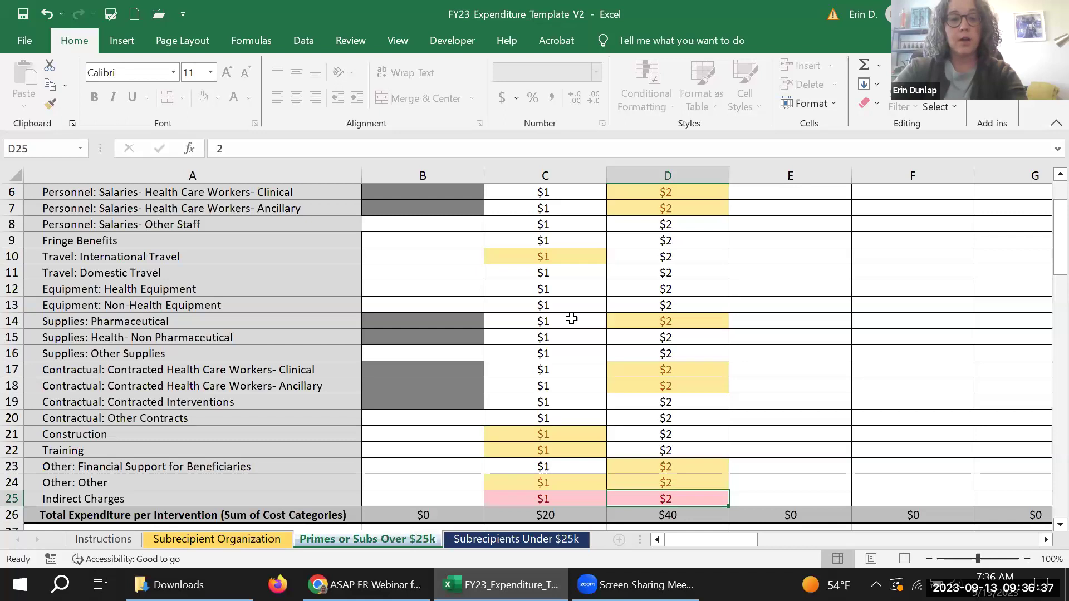
{"action": "key", "text": "Left"}
{"action": "key", "text": "Right"}
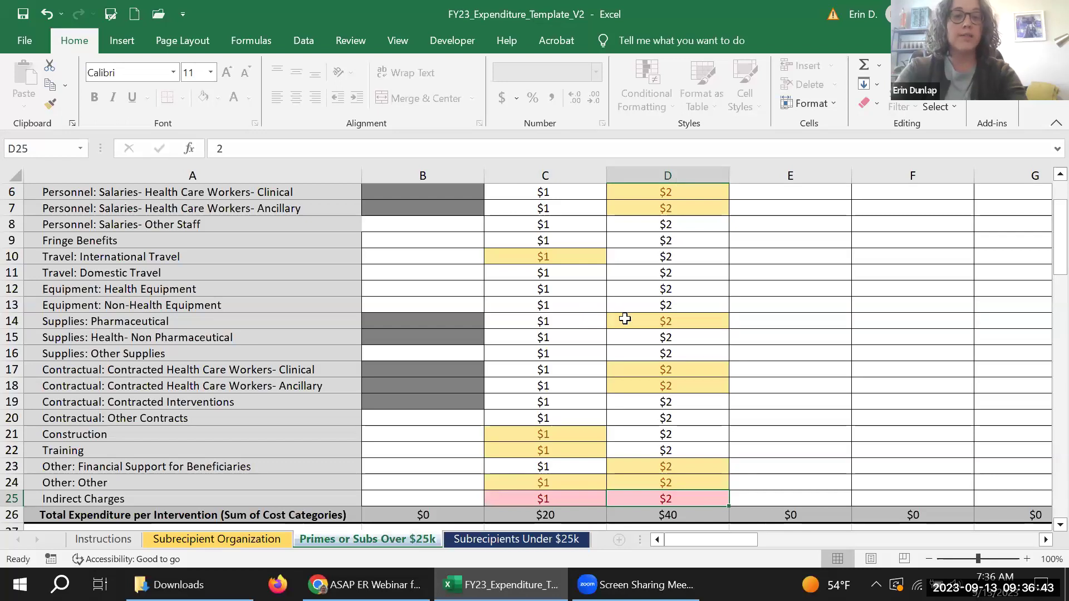
{"action": "left_click", "coordinate": [660, 377]}
{"action": "left_click_drag", "start_coordinate": [660, 376], "coordinate": [660, 379]}
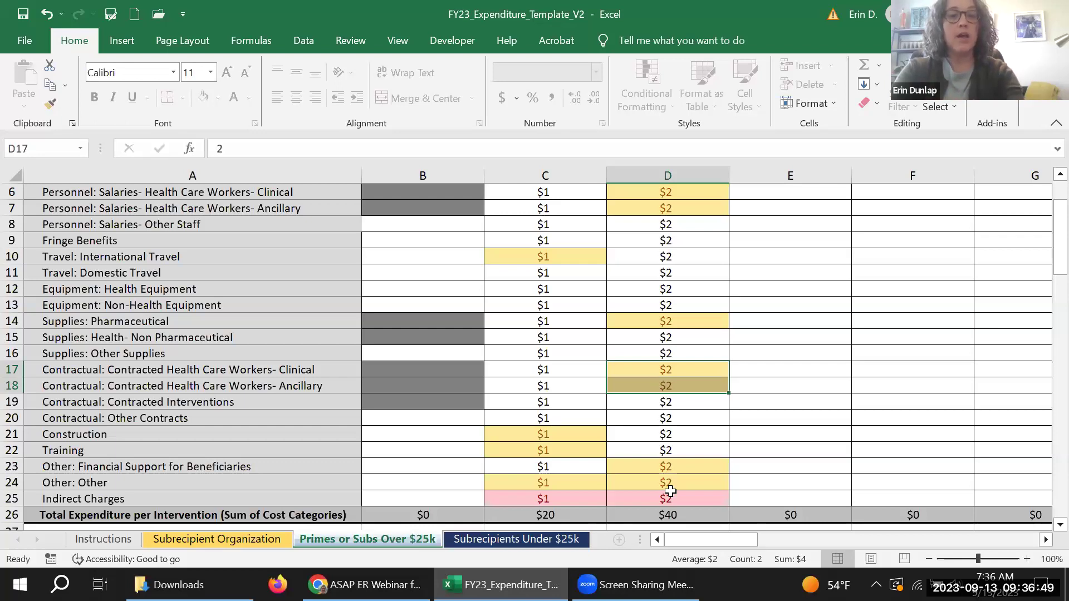
{"action": "left_click", "coordinate": [667, 508]}
{"action": "left_click", "coordinate": [646, 499]}
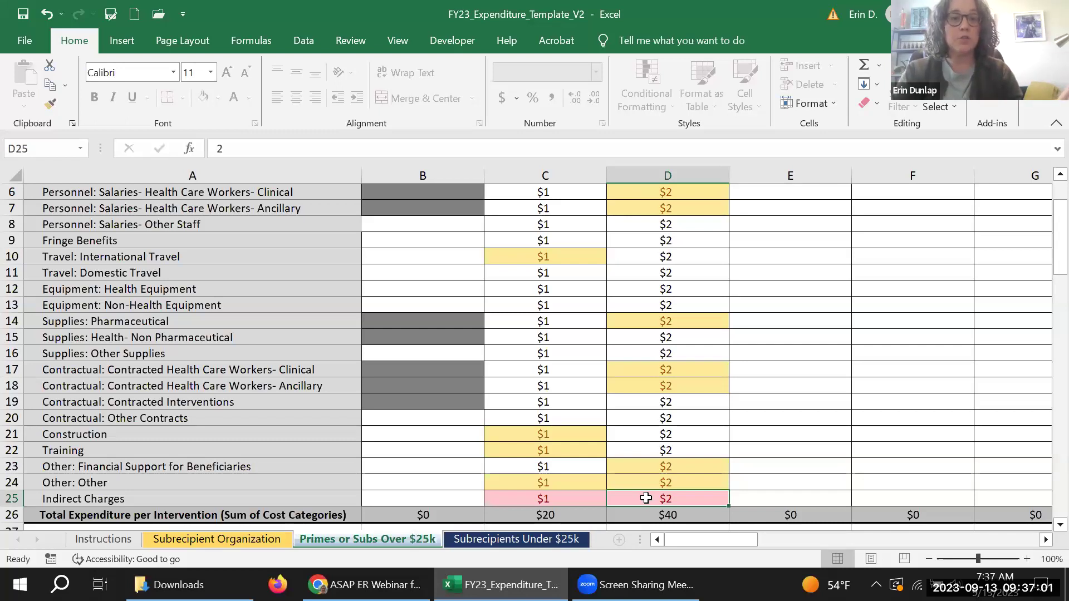
{"action": "left_click", "coordinate": [174, 499]}
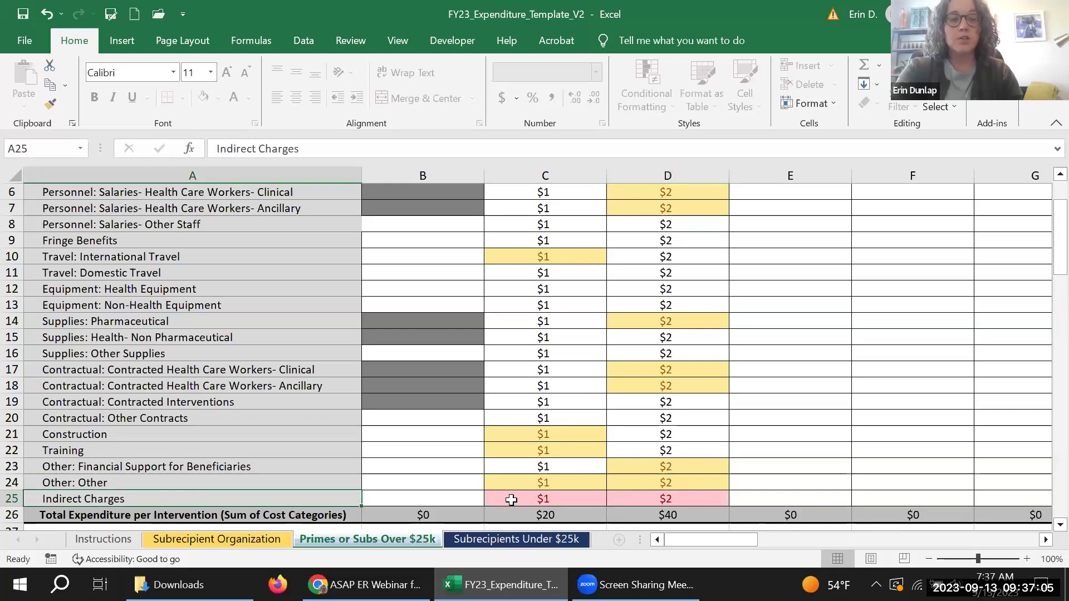
Step: Enter 3 as the Indirect Charges amount in the Program management expenditures column
{"action": "left_click", "coordinate": [440, 499]}
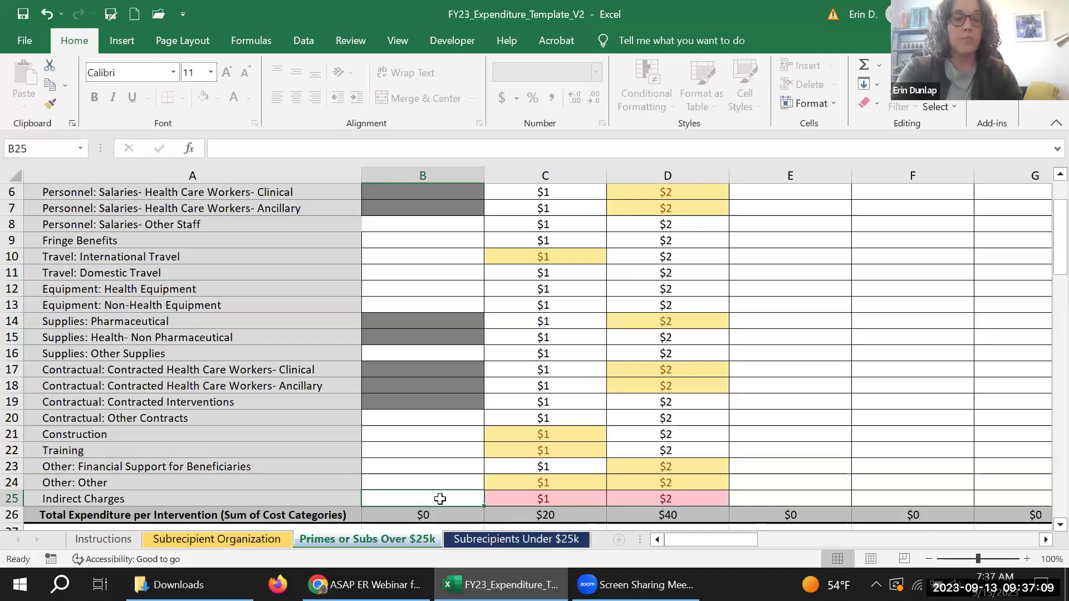
{"action": "type", "text": "3"}
{"action": "key", "text": "Return"}
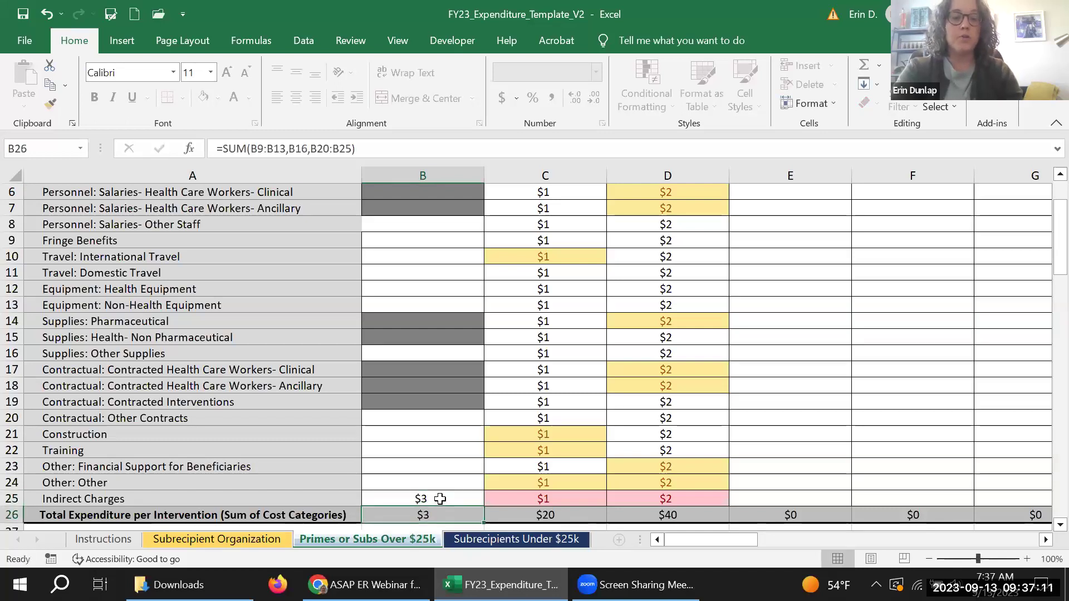
{"action": "left_click", "coordinate": [459, 496]}
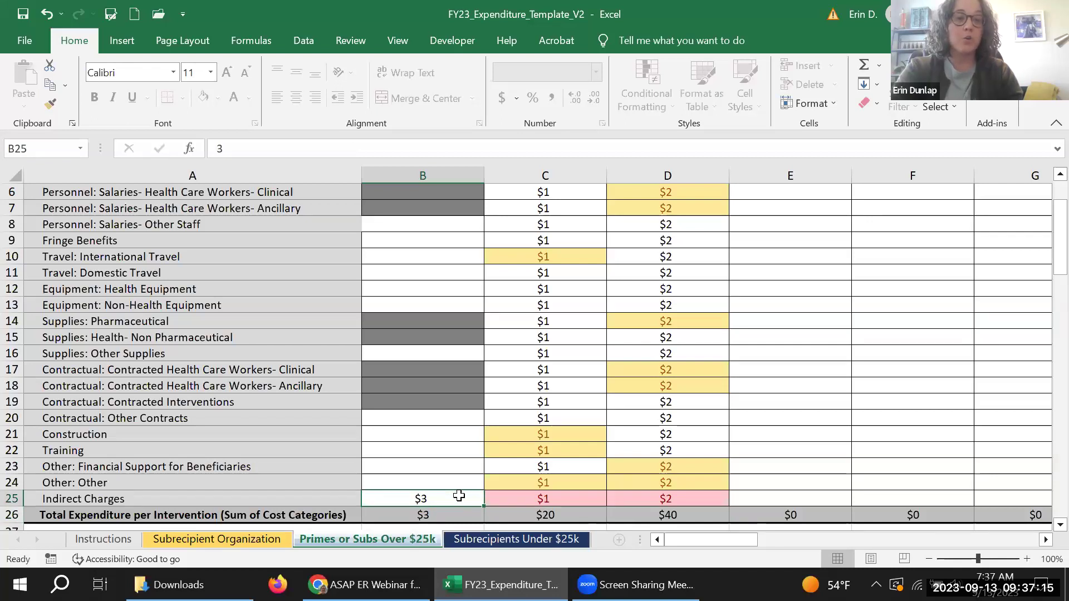
Step: Clear the Indirect Charges amounts of Interventions 2 and 3
{"action": "key", "text": "Right"}
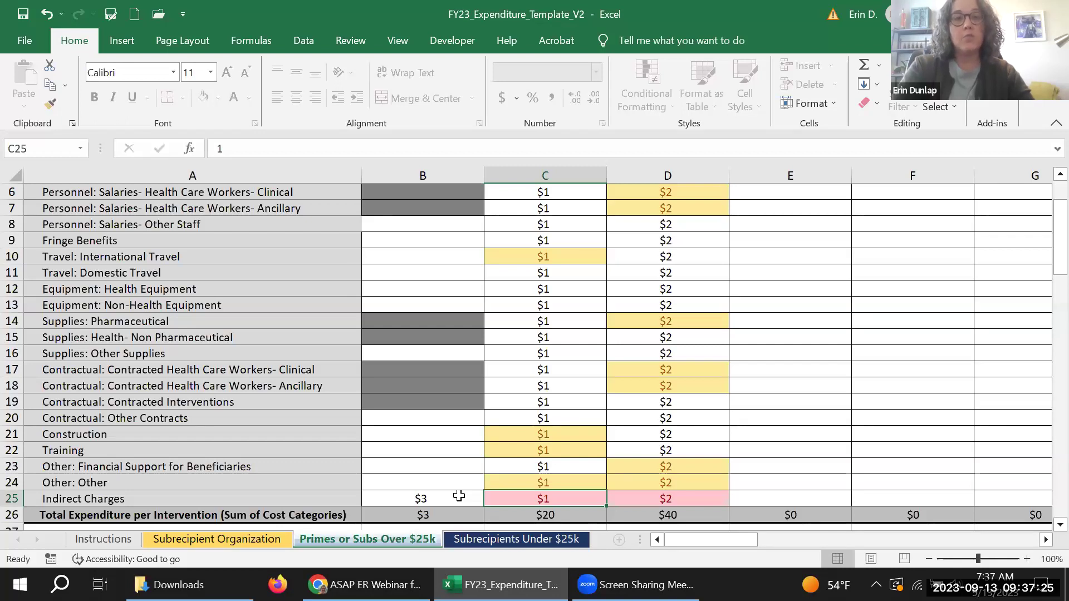
{"action": "key", "text": "shift+Right"}
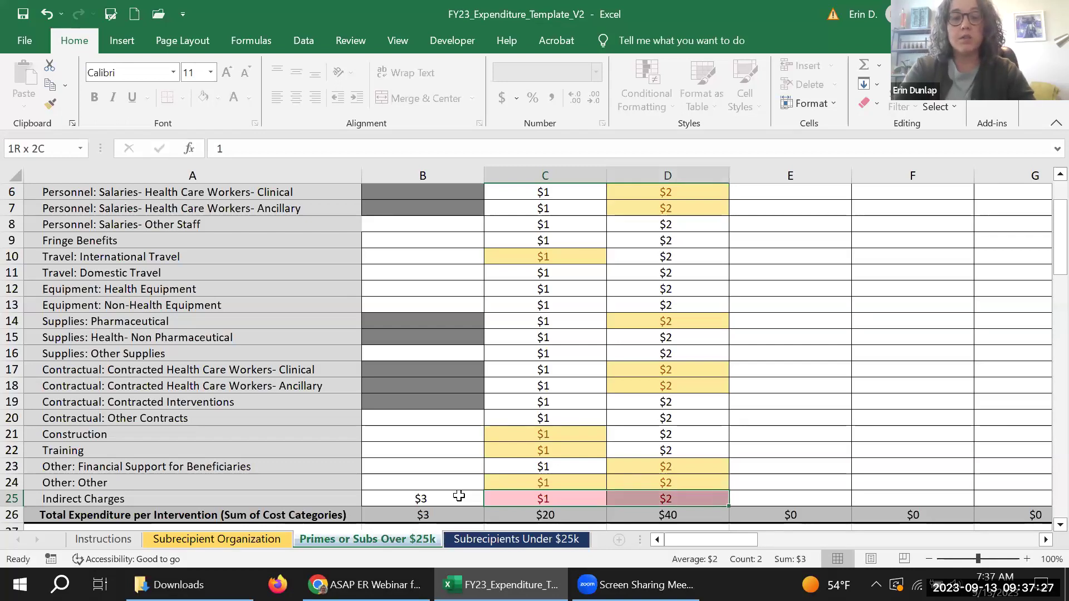
{"action": "key", "text": "Delete"}
{"action": "left_click", "coordinate": [812, 464]}
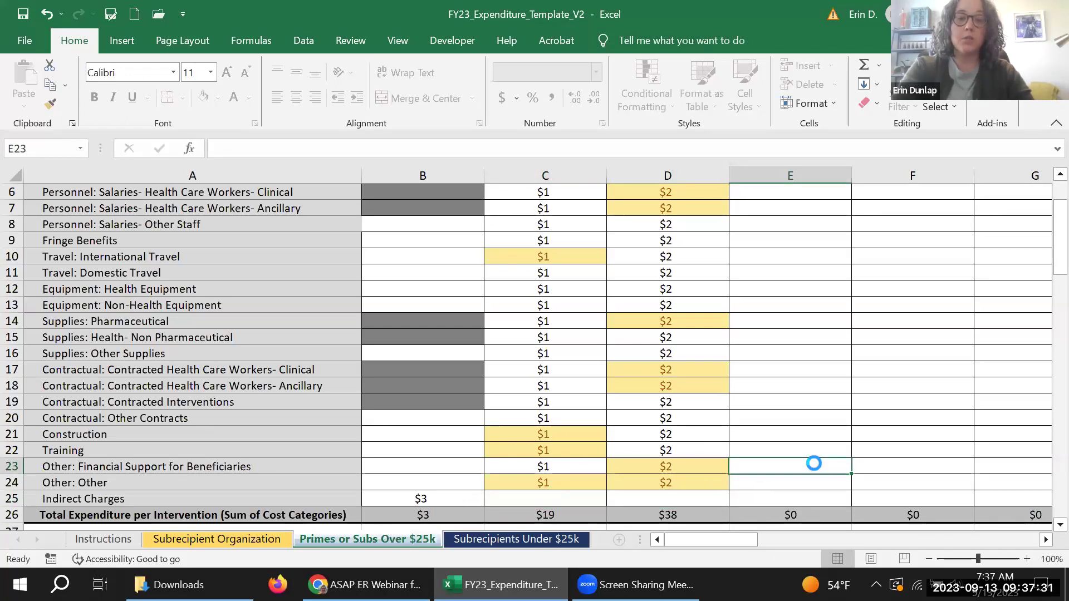
Step: Clear the Beneficiary selection of Intervention 3 and reselect that cell
{"action": "scroll", "coordinate": [784, 449], "scroll_direction": "up", "scroll_amount": 2}
{"action": "left_click", "coordinate": [675, 282]}
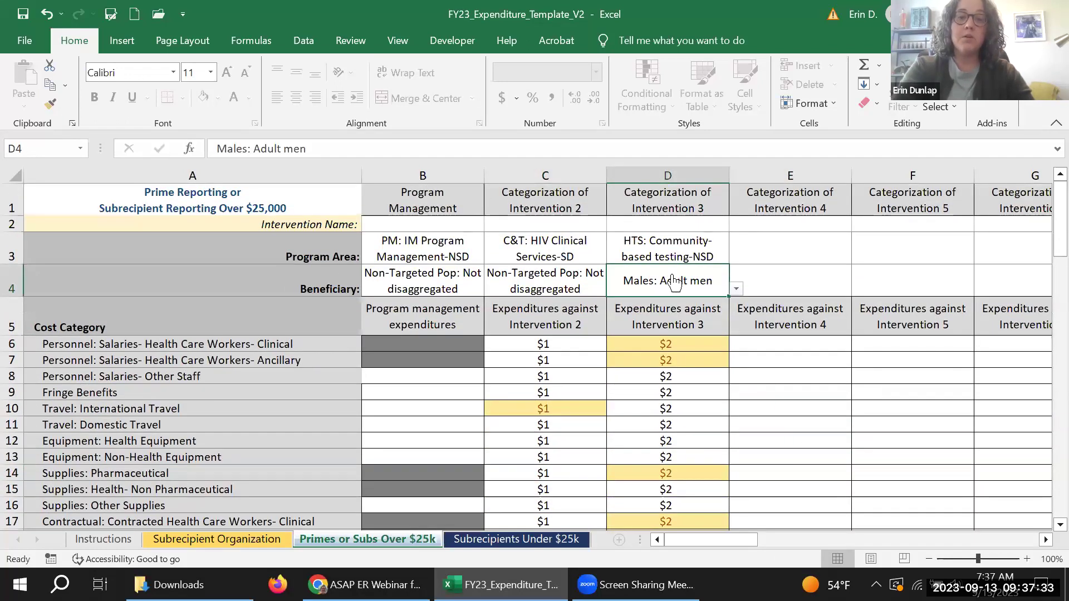
{"action": "key", "text": "Delete"}
{"action": "left_click", "coordinate": [824, 426]}
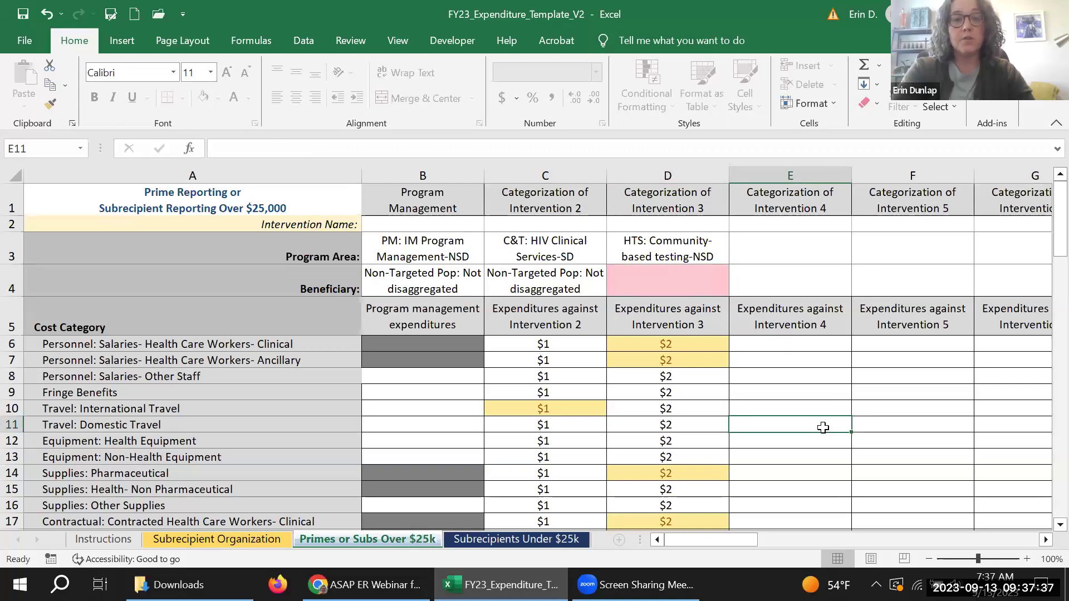
{"action": "left_click", "coordinate": [707, 289]}
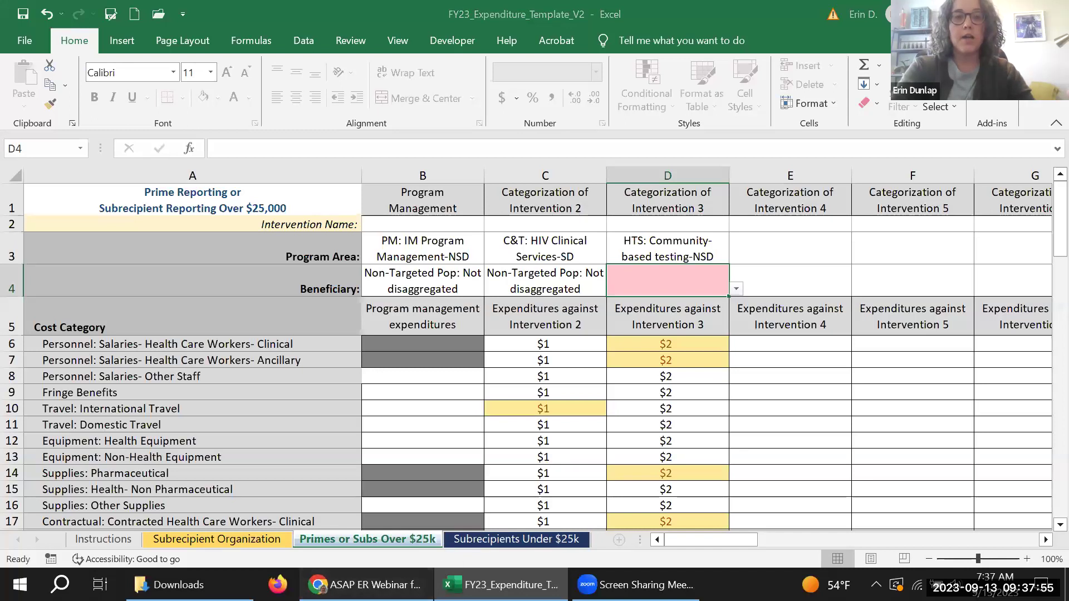
Step: Switch to the DATIM support site in Chrome and open its PEPFAR Guidance category
{"action": "left_click", "coordinate": [365, 585]}
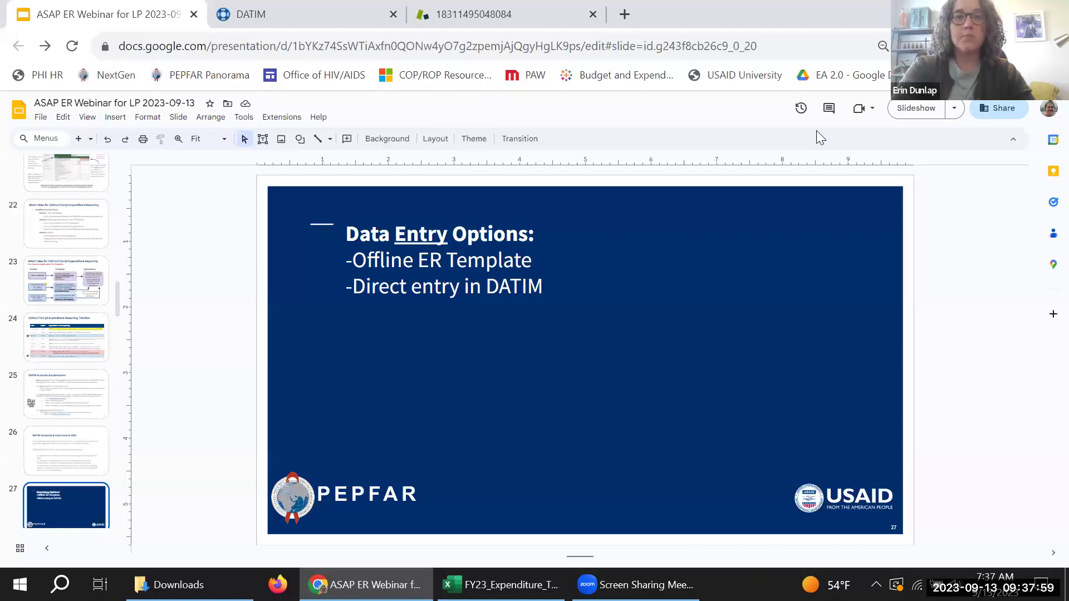
{"action": "left_click", "coordinate": [312, 17]}
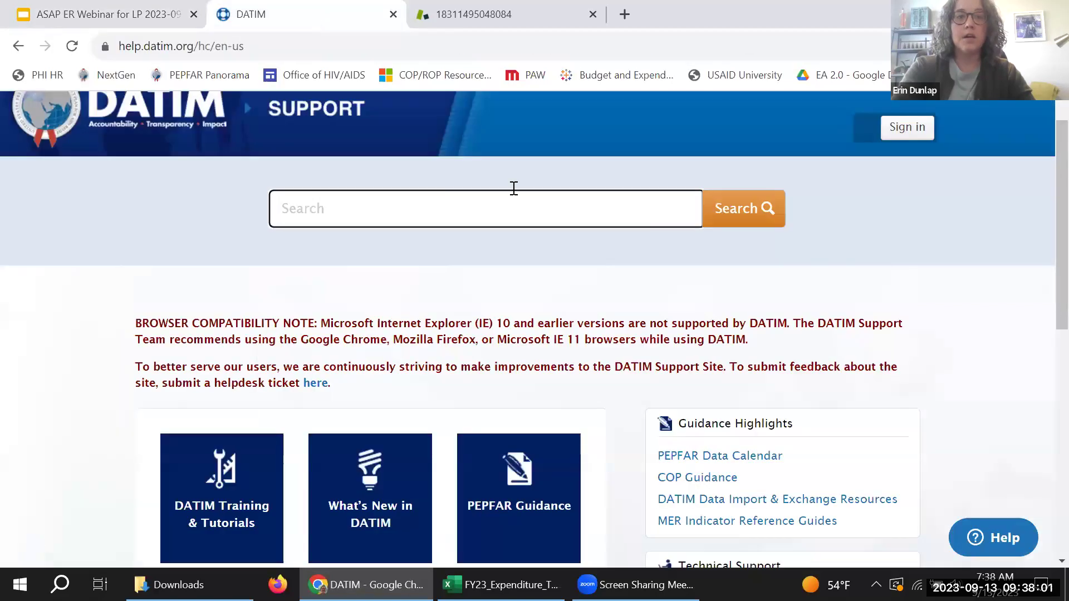
{"action": "scroll", "coordinate": [138, 358], "scroll_direction": "down", "scroll_amount": 1}
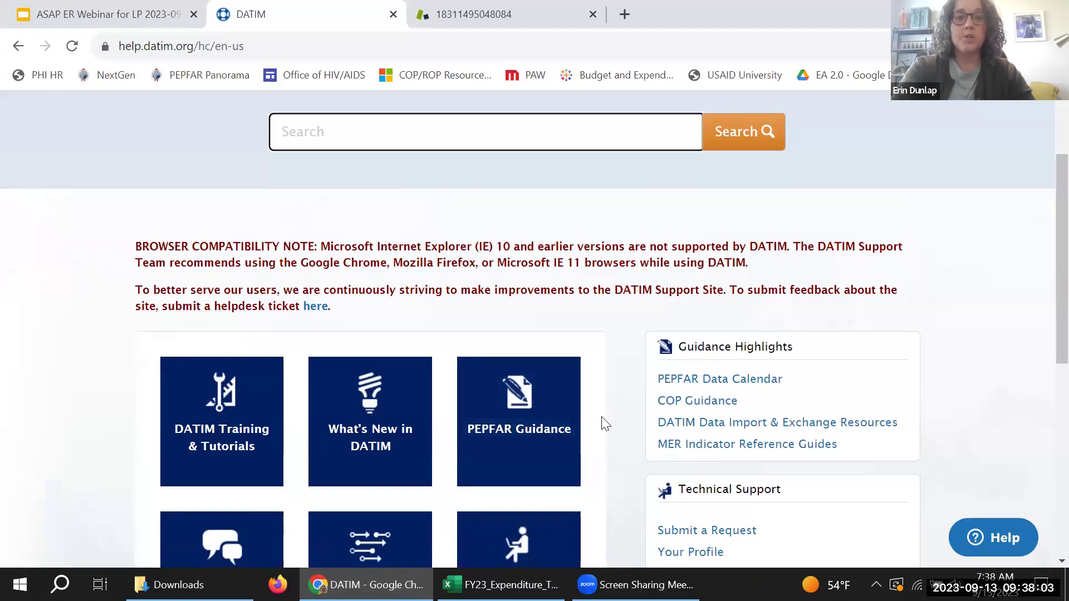
{"action": "left_click", "coordinate": [555, 430]}
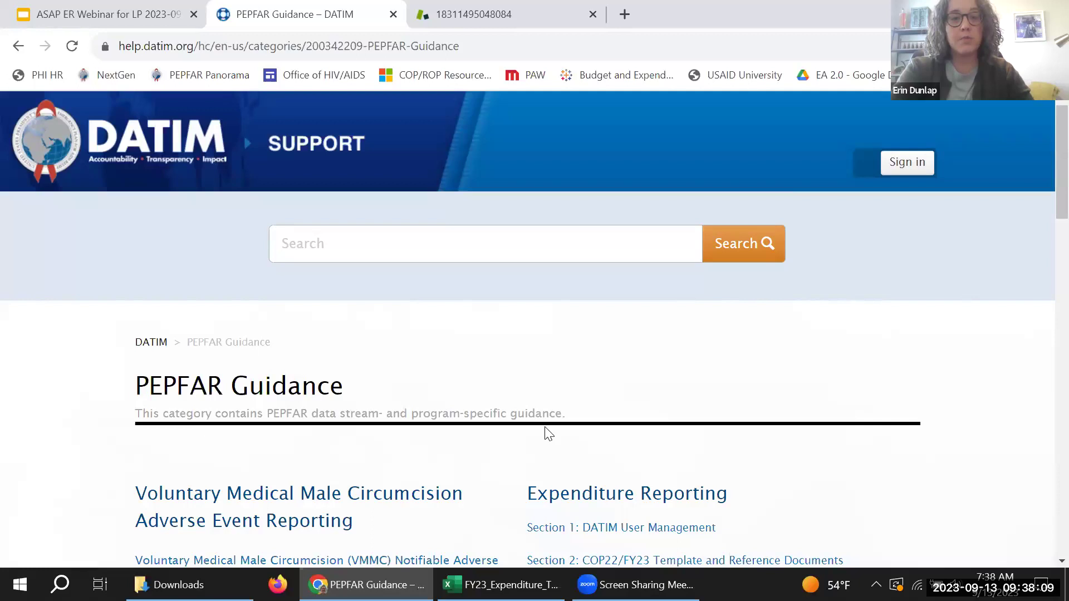
{"action": "scroll", "coordinate": [546, 429], "scroll_direction": "down", "scroll_amount": 2}
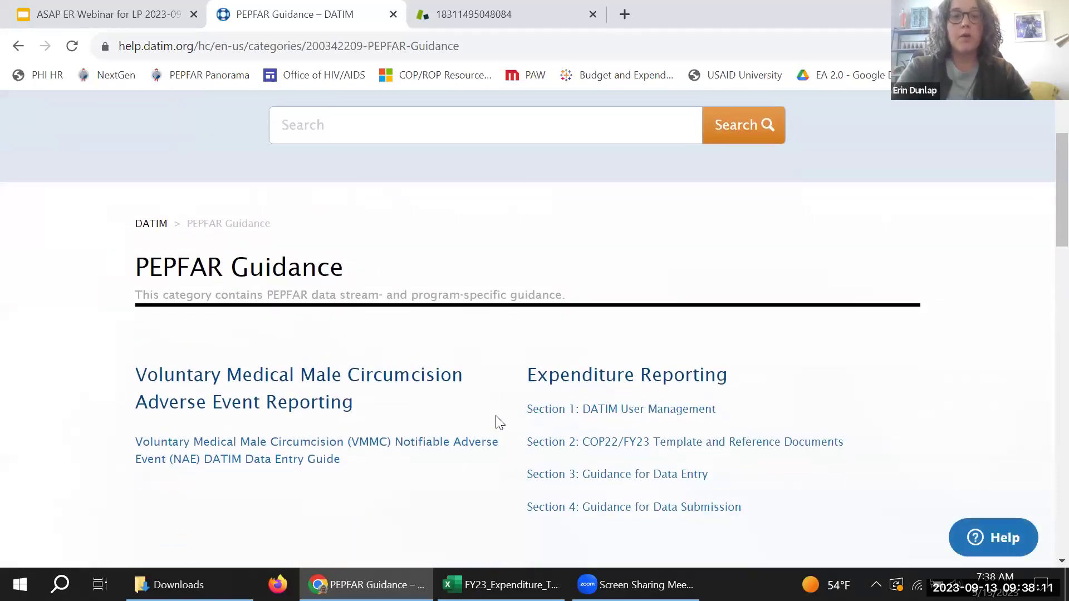
{"action": "scroll", "coordinate": [500, 423], "scroll_direction": "up", "scroll_amount": 2}
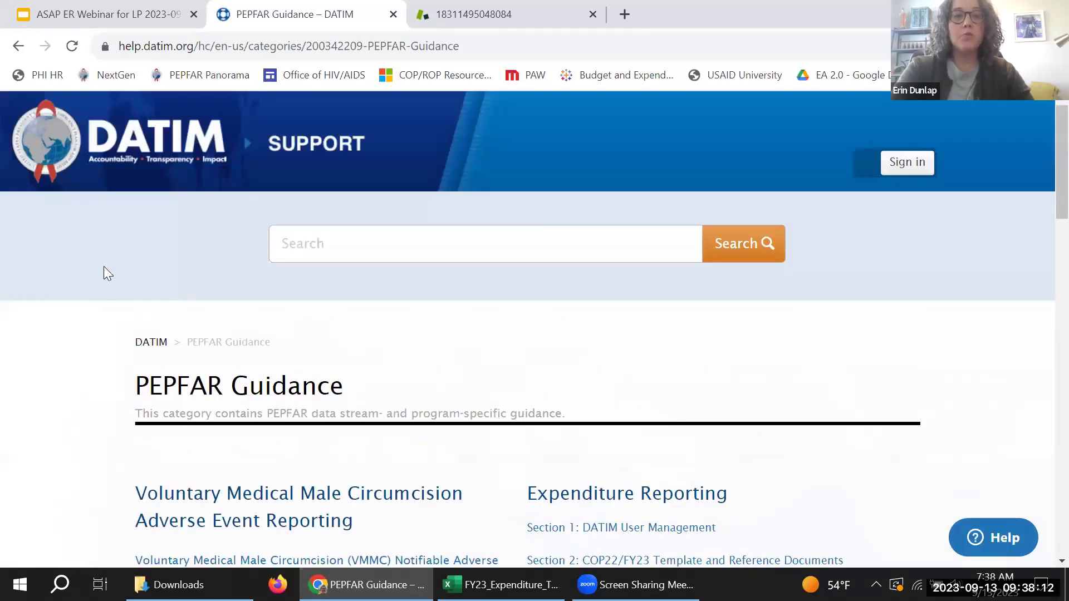
Step: Return to the DATIM support home page, then go through PEPFAR Guidance to the Expenditure Reporting section
{"action": "left_click", "coordinate": [176, 143]}
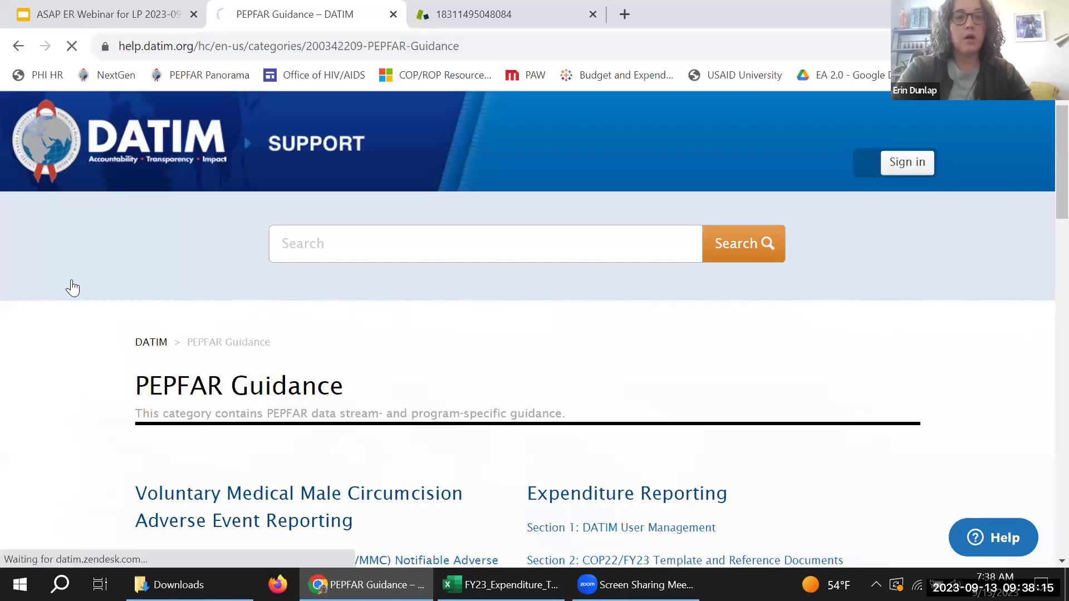
{"action": "scroll", "coordinate": [54, 351], "scroll_direction": "down", "scroll_amount": 2}
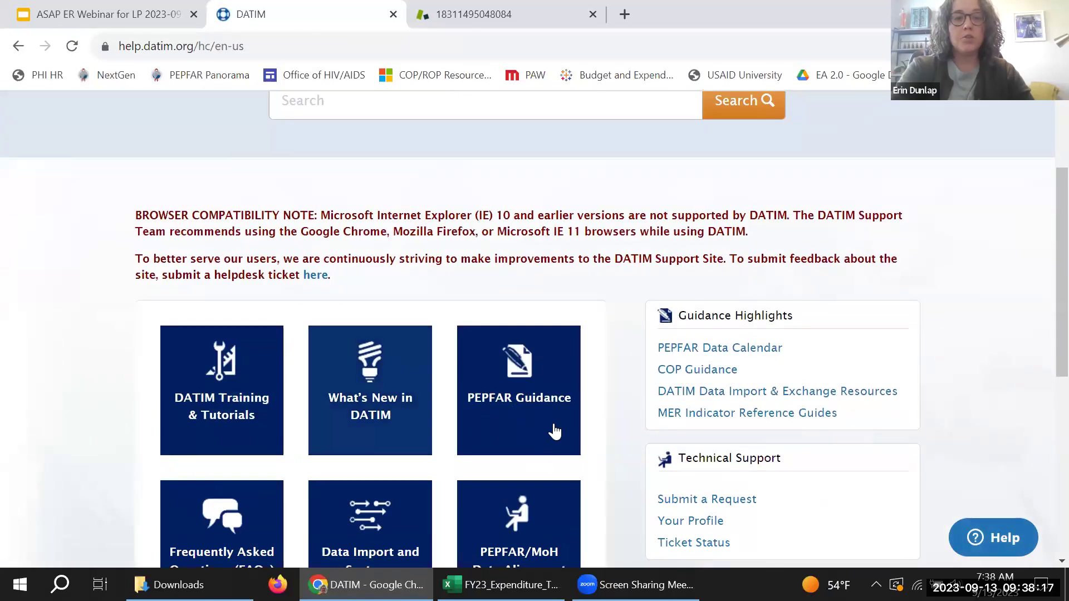
{"action": "left_click", "coordinate": [536, 412]}
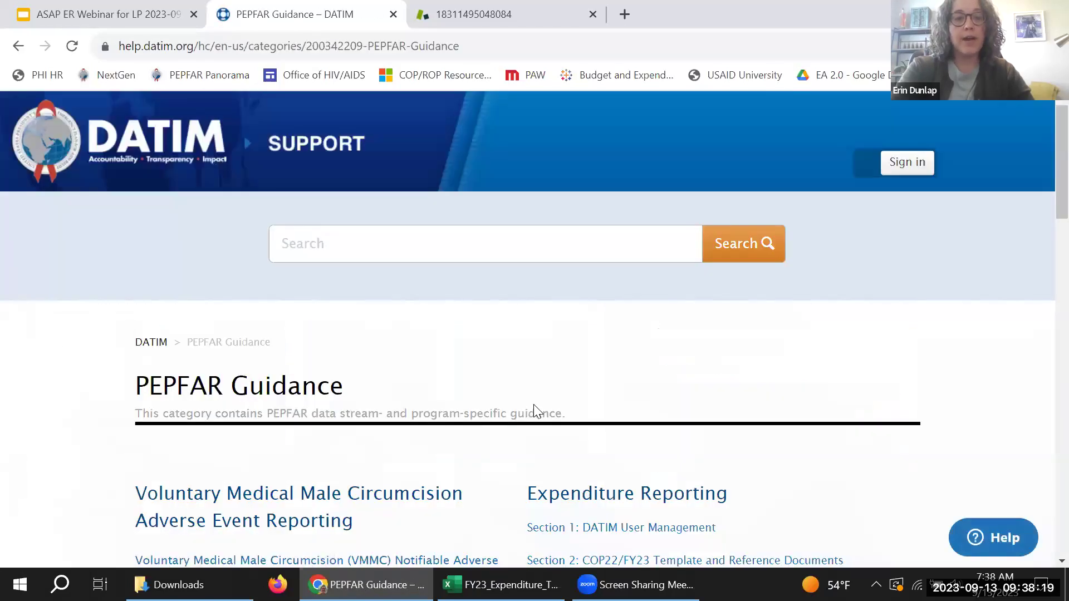
{"action": "scroll", "coordinate": [533, 405], "scroll_direction": "down", "scroll_amount": 3}
{"action": "left_click", "coordinate": [554, 326]}
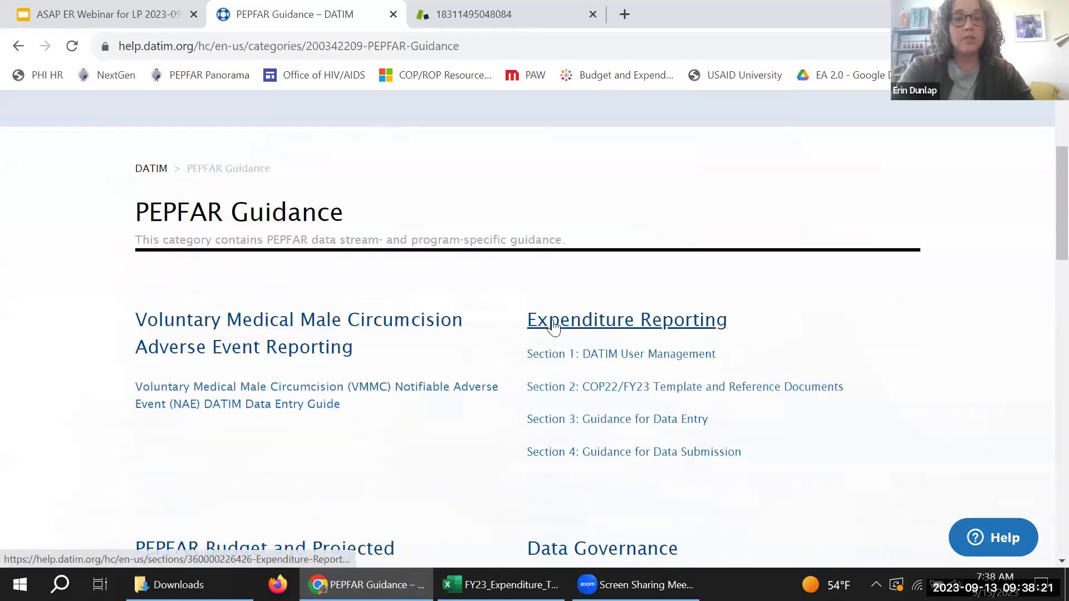
Step: Open the DATIM ERB App Data Entry Instructions for Partners article under Section 3 and its attached PDF
{"action": "scroll", "coordinate": [6, 279], "scroll_direction": "down", "scroll_amount": 1}
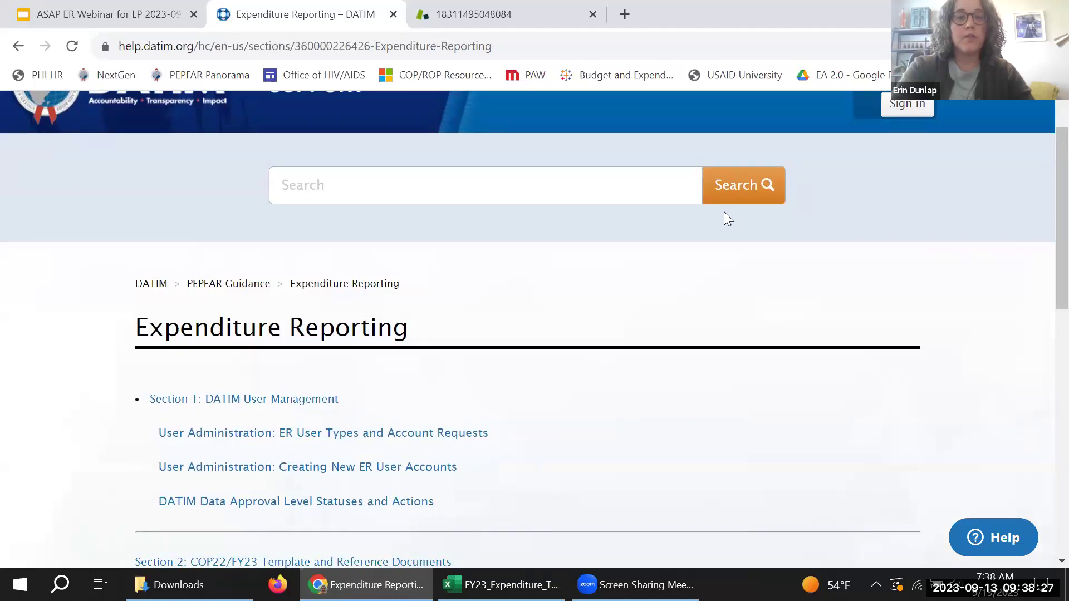
{"action": "scroll", "coordinate": [595, 271], "scroll_direction": "down", "scroll_amount": 5}
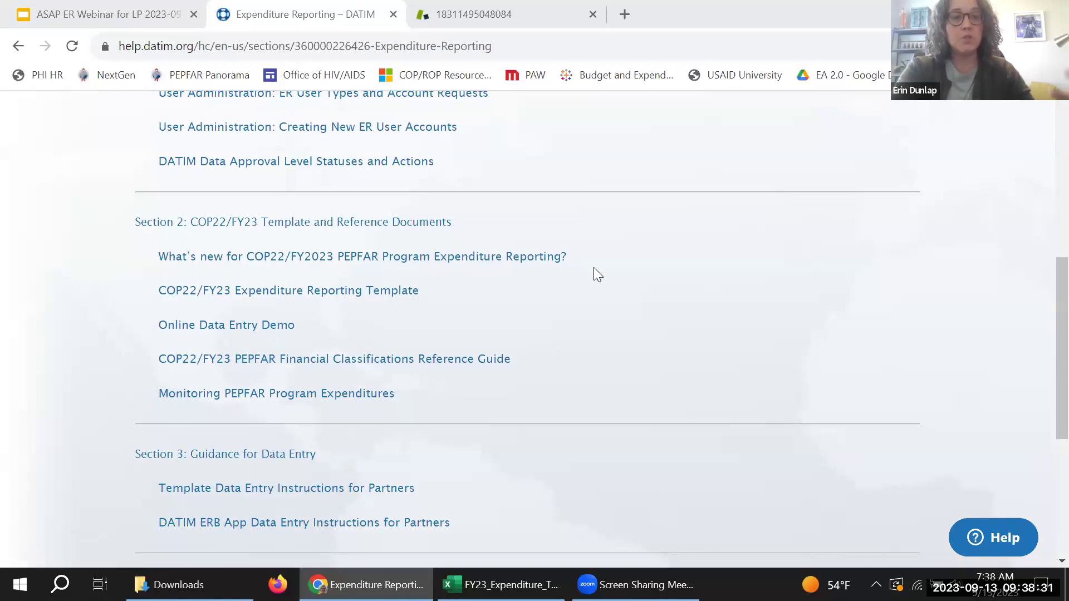
{"action": "scroll", "coordinate": [594, 268], "scroll_direction": "down", "scroll_amount": 1}
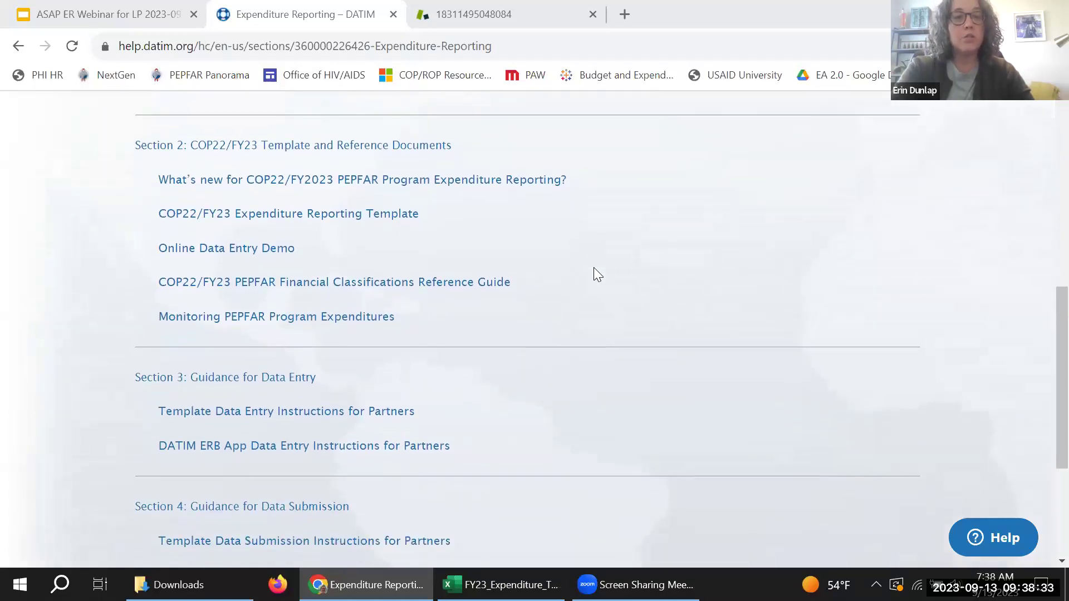
{"action": "scroll", "coordinate": [594, 267], "scroll_direction": "down", "scroll_amount": 3}
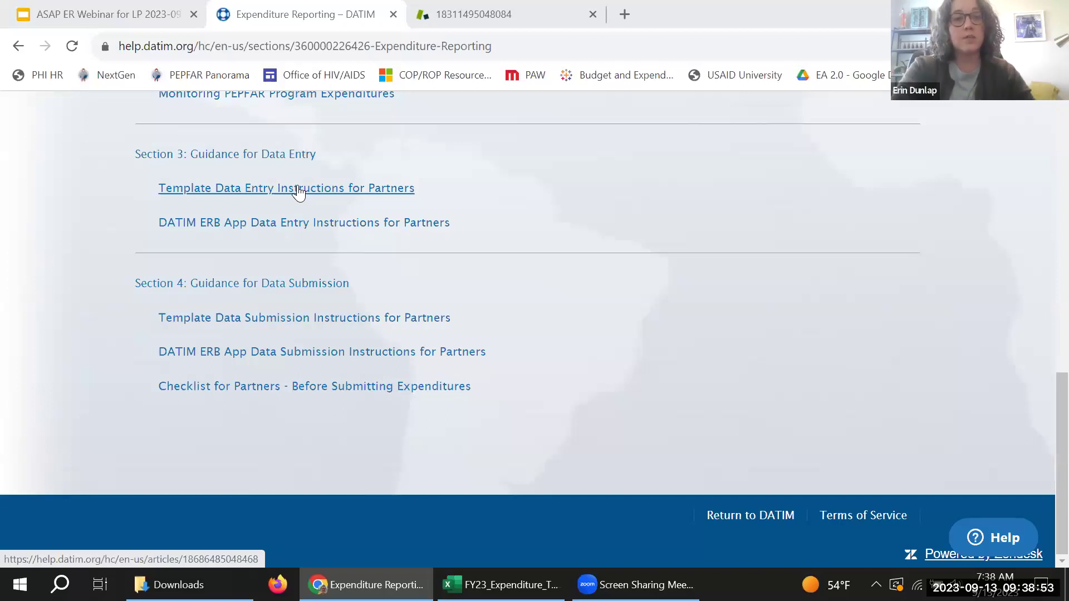
{"action": "left_click", "coordinate": [298, 223]}
{"action": "scroll", "coordinate": [273, 315], "scroll_direction": "down", "scroll_amount": 15}
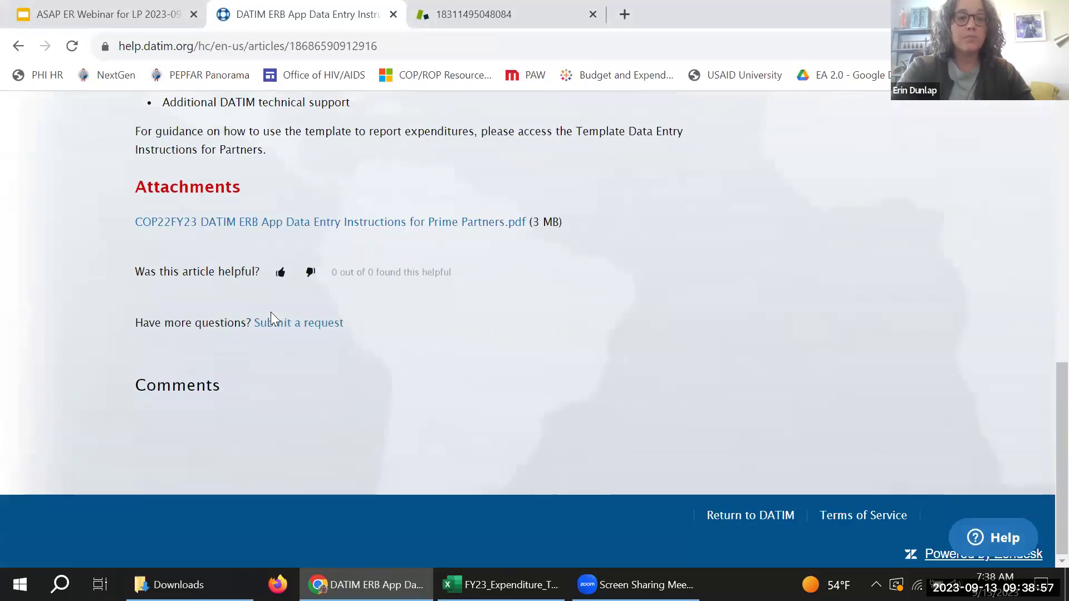
{"action": "left_click", "coordinate": [263, 224]}
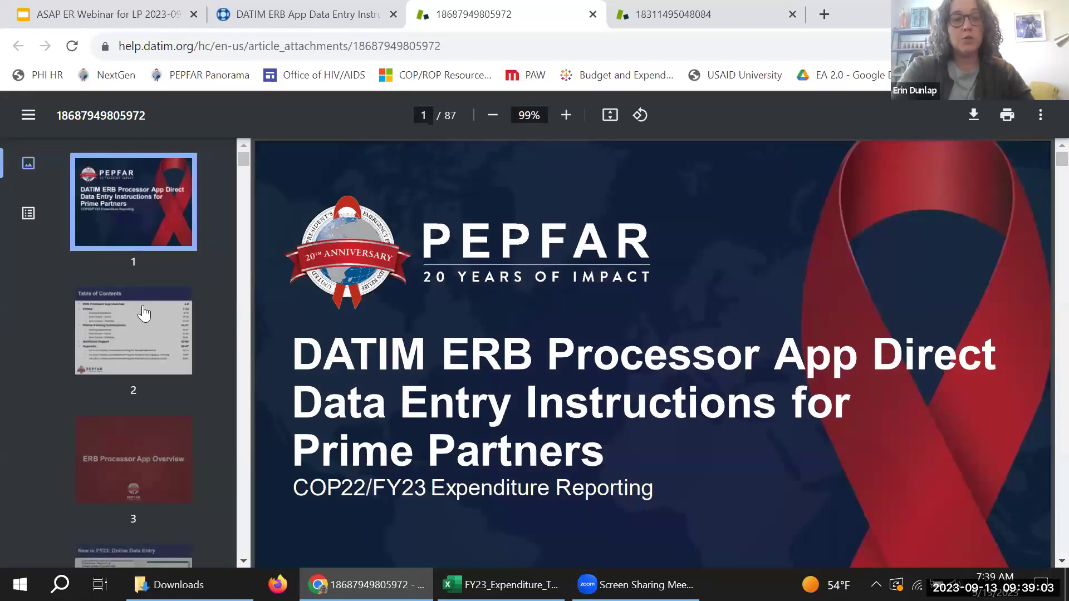
Step: Review the PDF's table of contents and the ERB Processor App overview, covering online data entry, app access and layout
{"action": "left_click", "coordinate": [143, 314]}
{"action": "scroll", "coordinate": [455, 346], "scroll_direction": "down", "scroll_amount": 5}
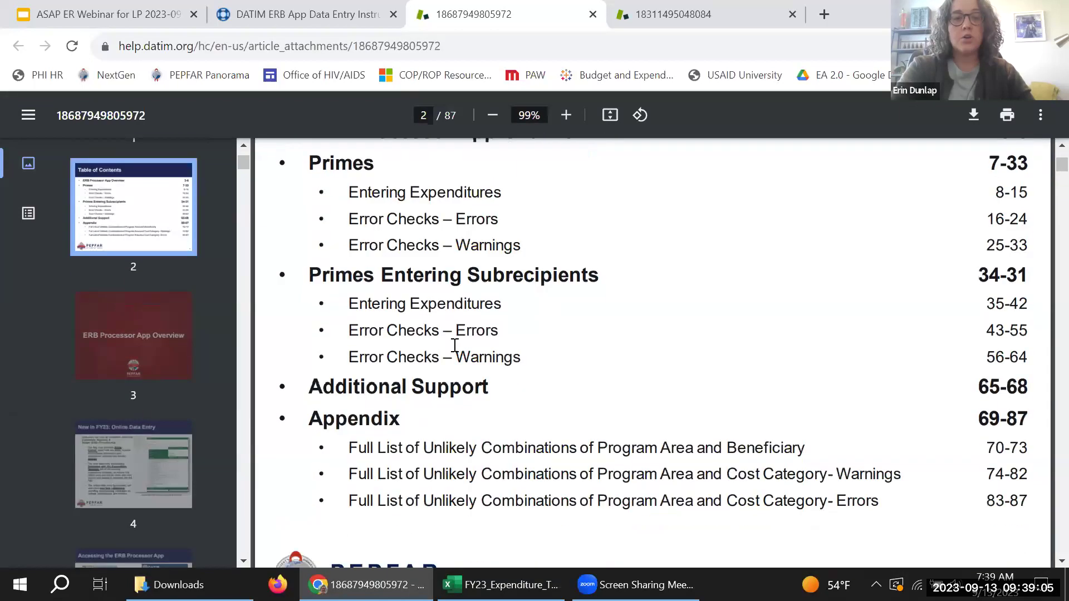
{"action": "scroll", "coordinate": [454, 345], "scroll_direction": "down", "scroll_amount": 8}
{"action": "scroll", "coordinate": [455, 345], "scroll_direction": "up", "scroll_amount": 2}
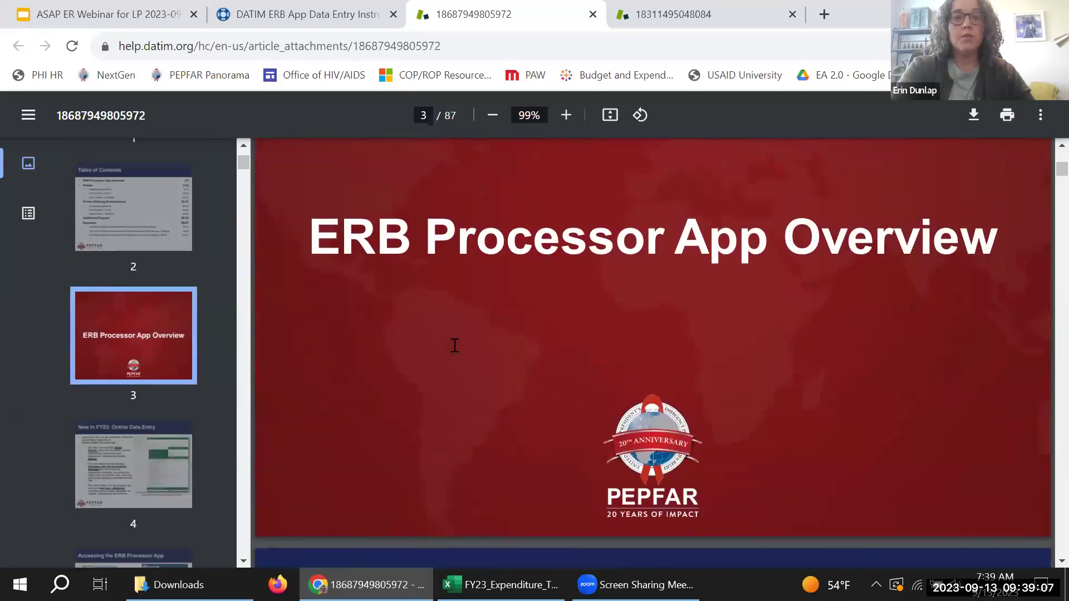
{"action": "scroll", "coordinate": [455, 345], "scroll_direction": "down", "scroll_amount": 7}
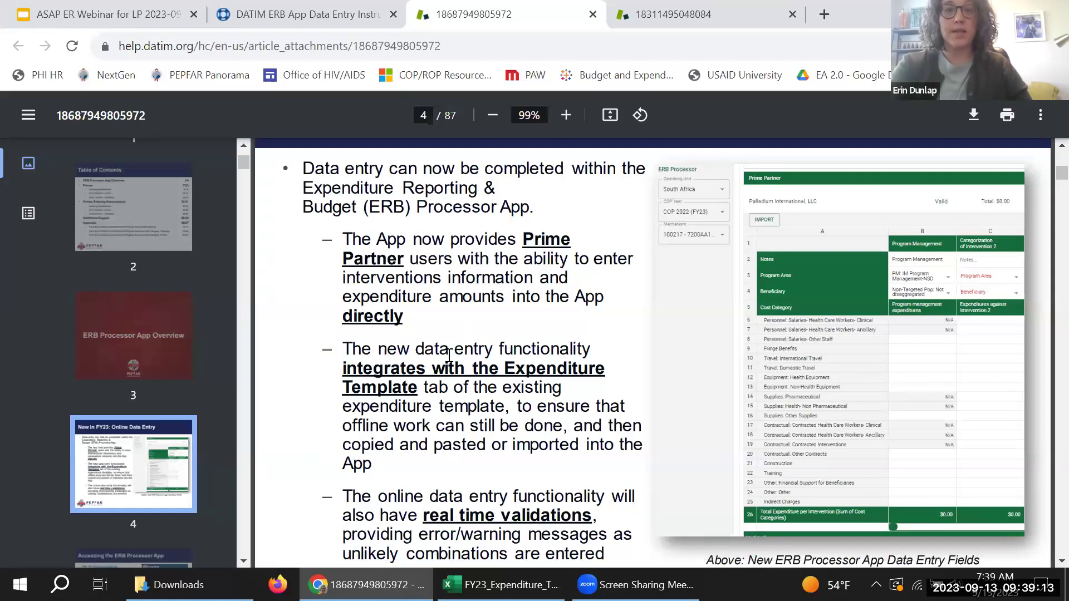
{"action": "scroll", "coordinate": [449, 355], "scroll_direction": "up", "scroll_amount": 8}
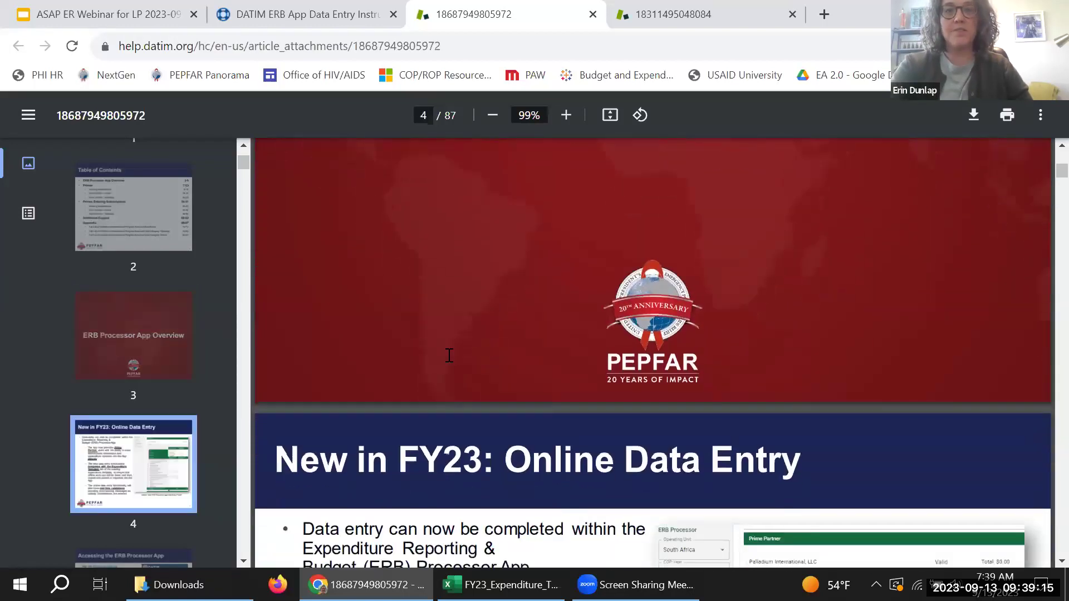
{"action": "scroll", "coordinate": [449, 354], "scroll_direction": "down", "scroll_amount": 8}
{"action": "scroll", "coordinate": [449, 355], "scroll_direction": "down", "scroll_amount": 15}
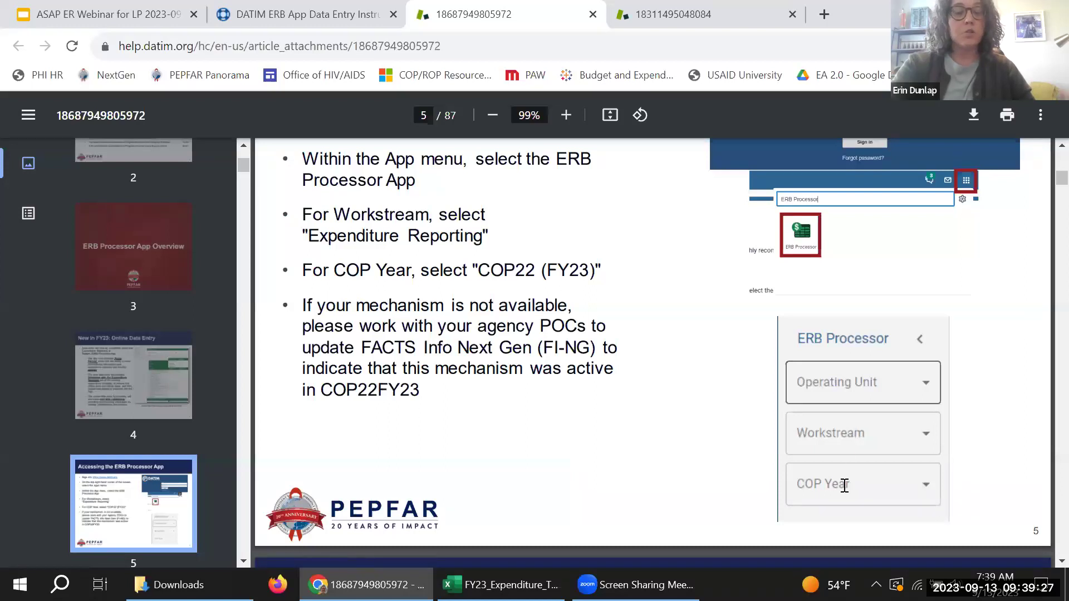
{"action": "scroll", "coordinate": [641, 325], "scroll_direction": "down", "scroll_amount": 8}
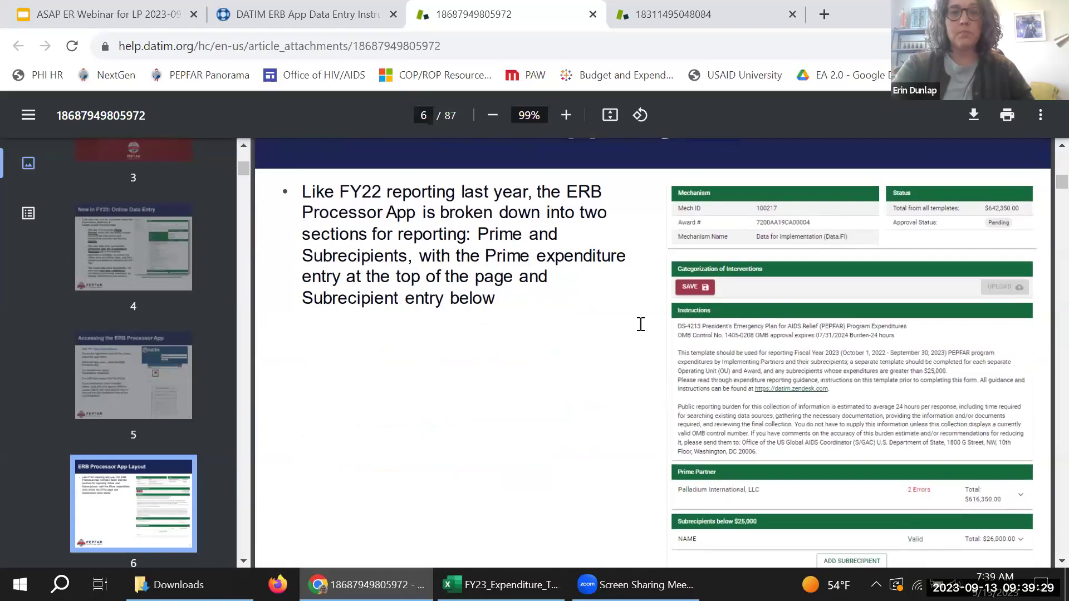
{"action": "scroll", "coordinate": [641, 325], "scroll_direction": "down", "scroll_amount": 1}
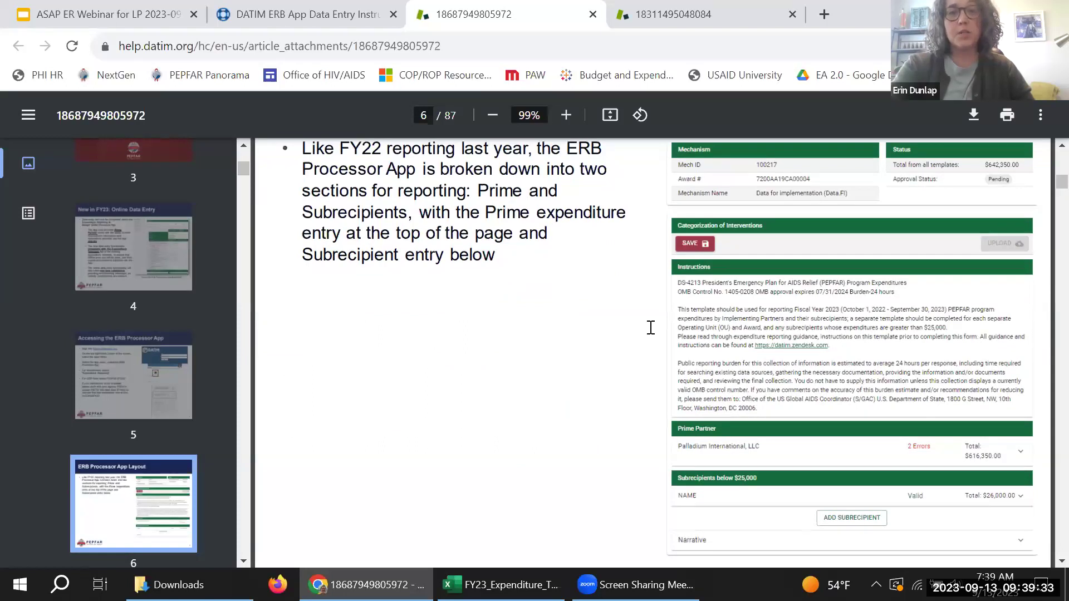
Step: Review the PDF's Prime Partners section on entering expenditures, covering program area, beneficiary, program management and sub cost category entry
{"action": "scroll", "coordinate": [650, 327], "scroll_direction": "down", "scroll_amount": 8}
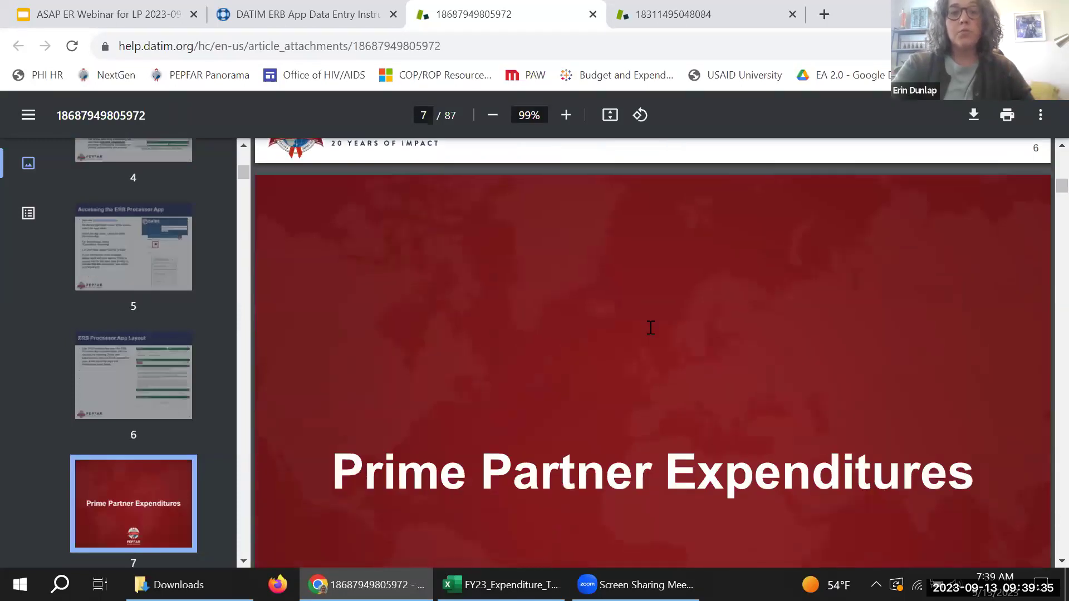
{"action": "scroll", "coordinate": [650, 327], "scroll_direction": "down", "scroll_amount": 8}
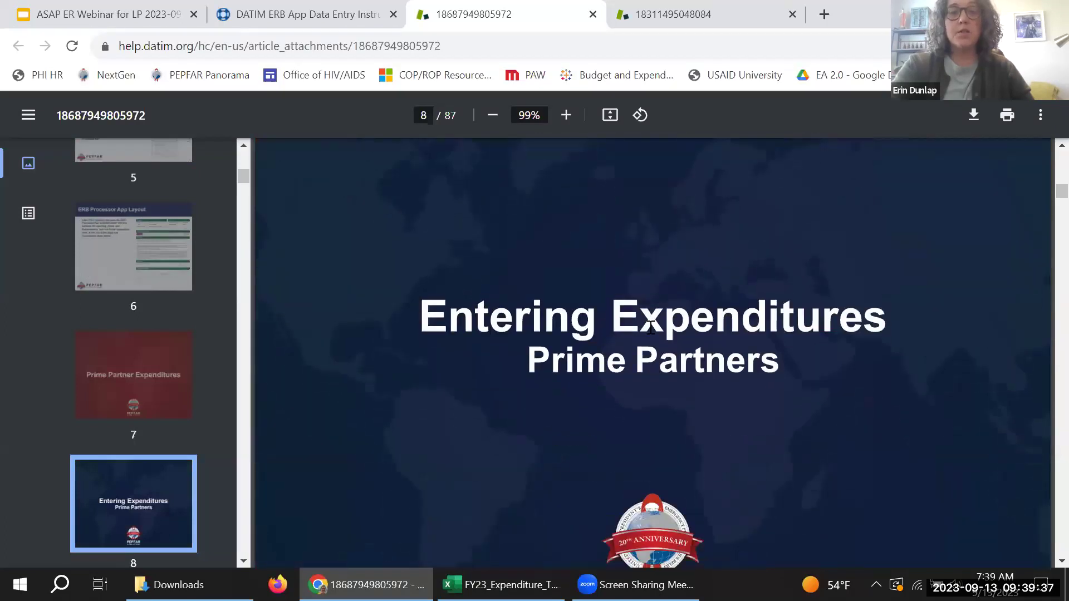
{"action": "scroll", "coordinate": [651, 327], "scroll_direction": "down", "scroll_amount": 1}
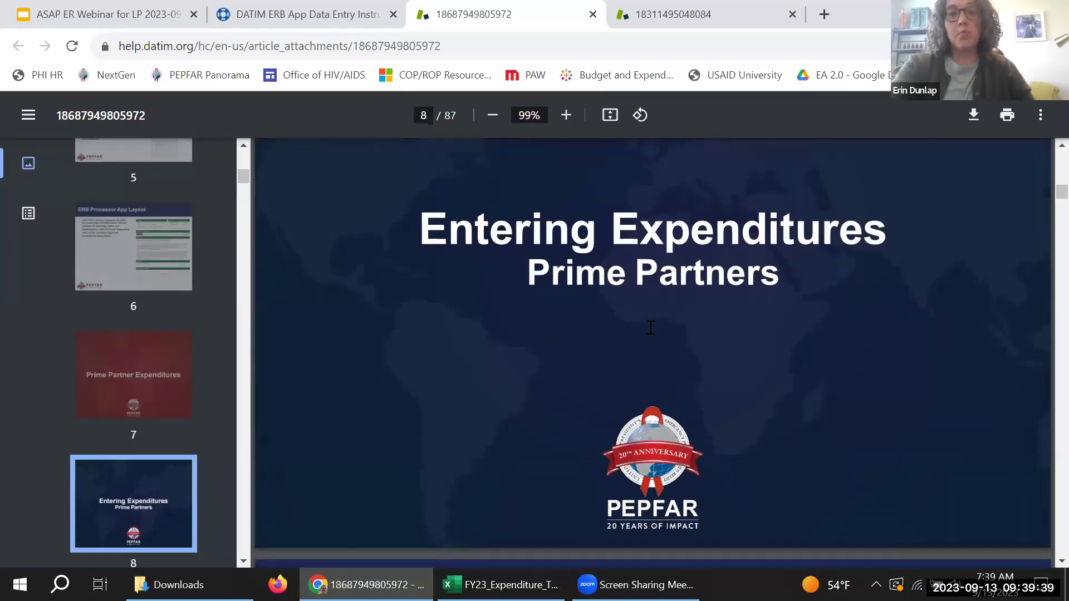
{"action": "scroll", "coordinate": [651, 328], "scroll_direction": "down", "scroll_amount": 8}
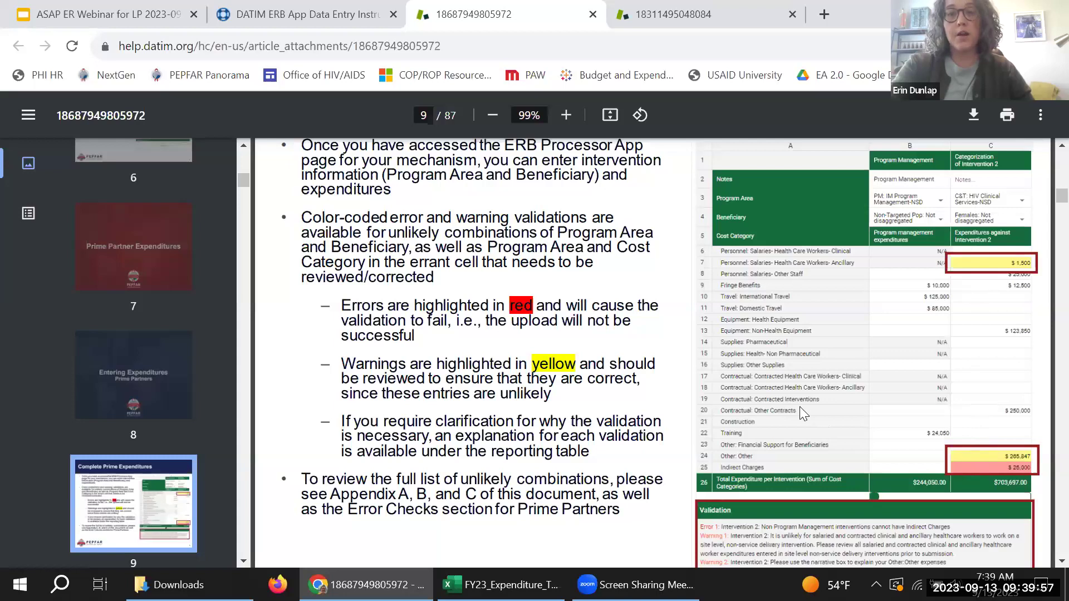
{"action": "scroll", "coordinate": [800, 410], "scroll_direction": "down", "scroll_amount": 15}
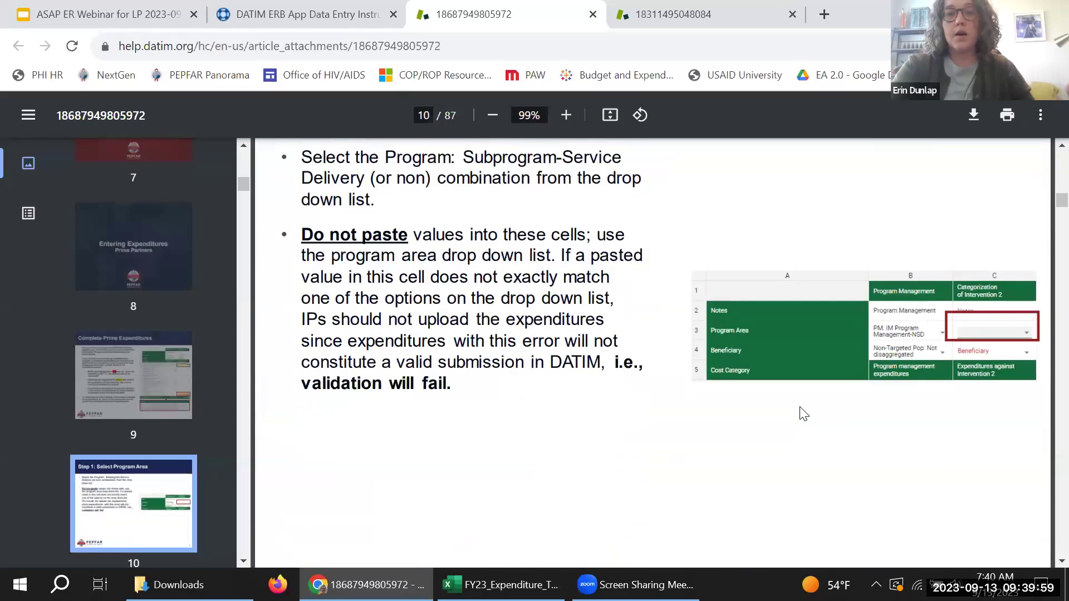
{"action": "scroll", "coordinate": [800, 413], "scroll_direction": "down", "scroll_amount": 5}
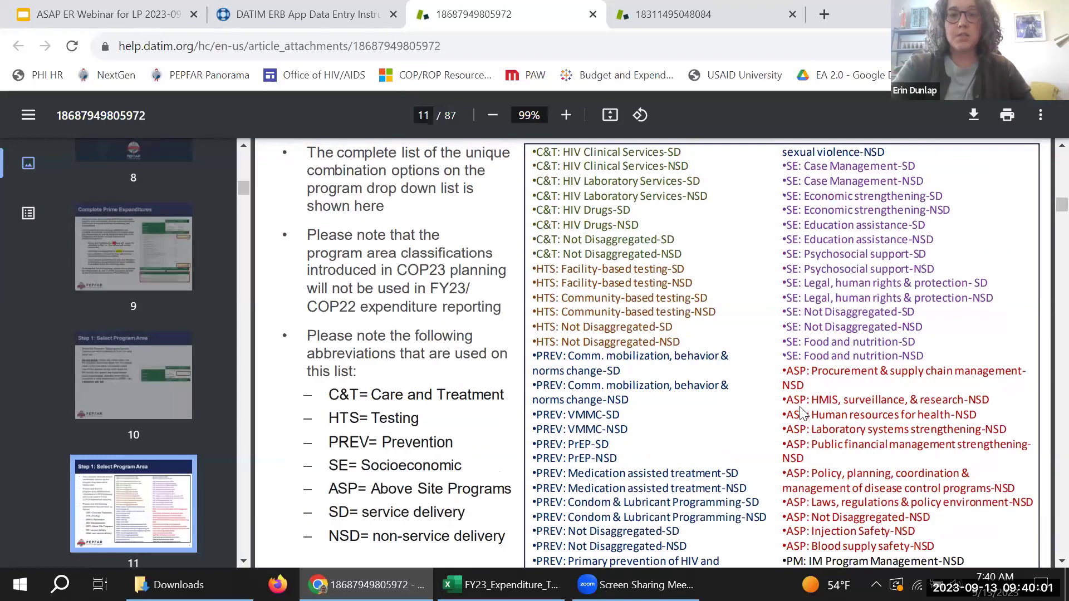
{"action": "scroll", "coordinate": [802, 415], "scroll_direction": "down", "scroll_amount": 8}
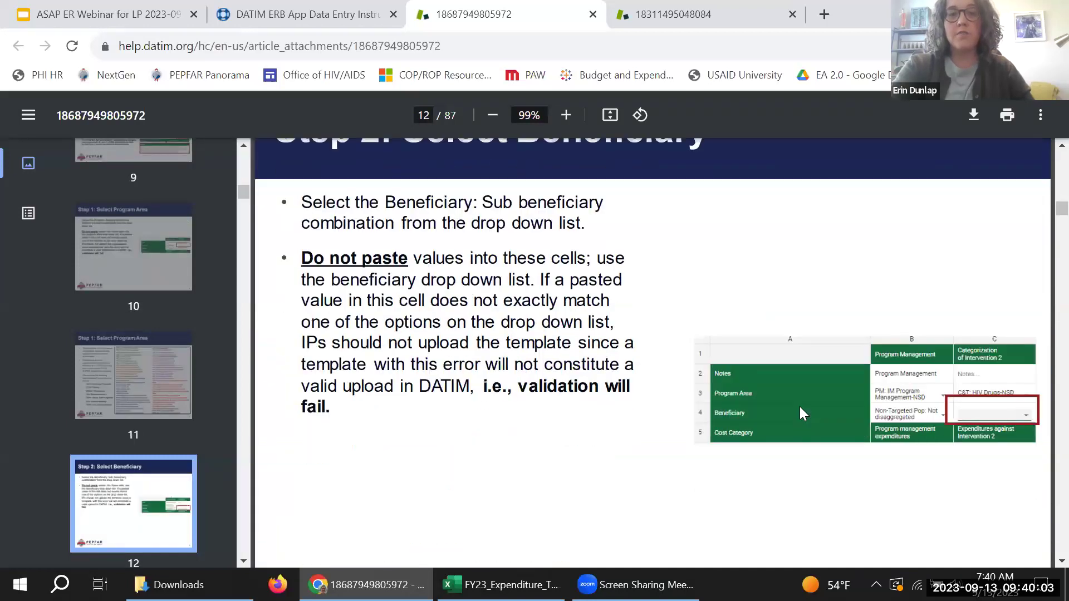
{"action": "scroll", "coordinate": [803, 414], "scroll_direction": "down", "scroll_amount": 15}
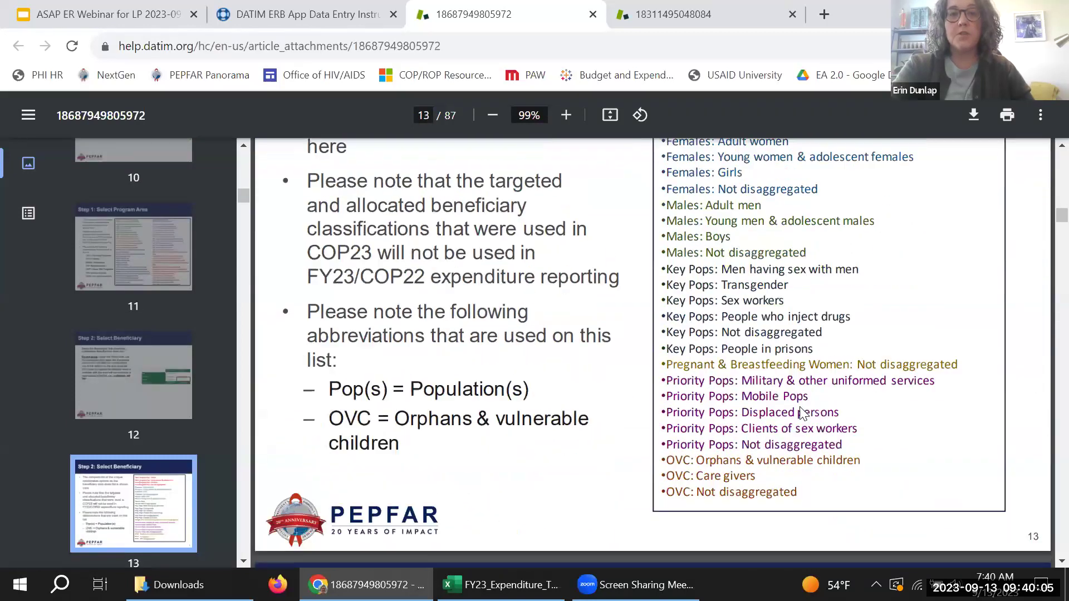
{"action": "scroll", "coordinate": [803, 413], "scroll_direction": "down", "scroll_amount": 3}
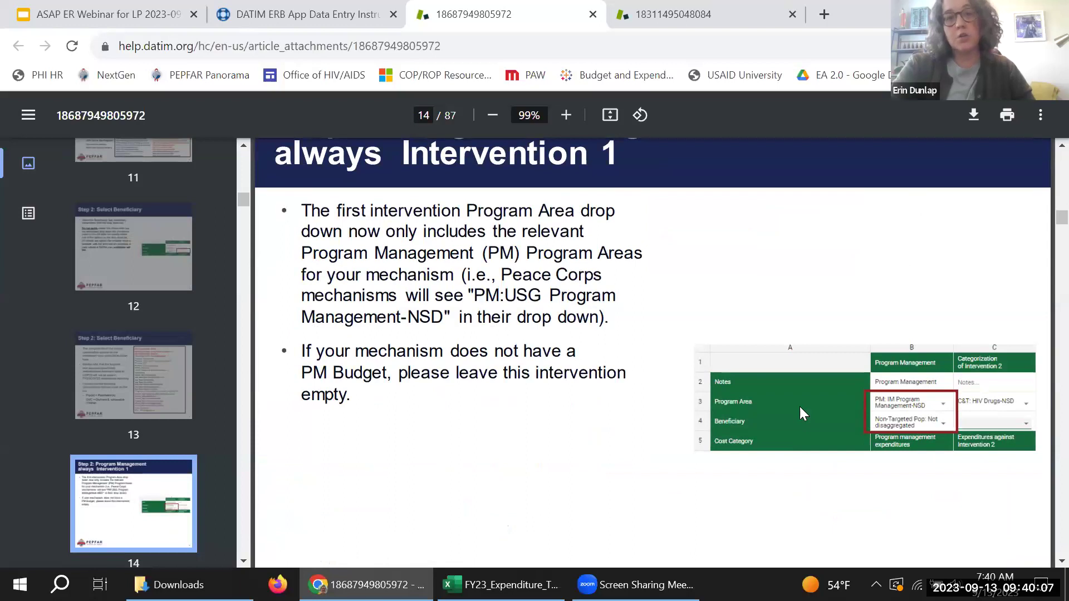
{"action": "scroll", "coordinate": [799, 414], "scroll_direction": "down", "scroll_amount": 9}
{"action": "scroll", "coordinate": [800, 407], "scroll_direction": "down", "scroll_amount": 2}
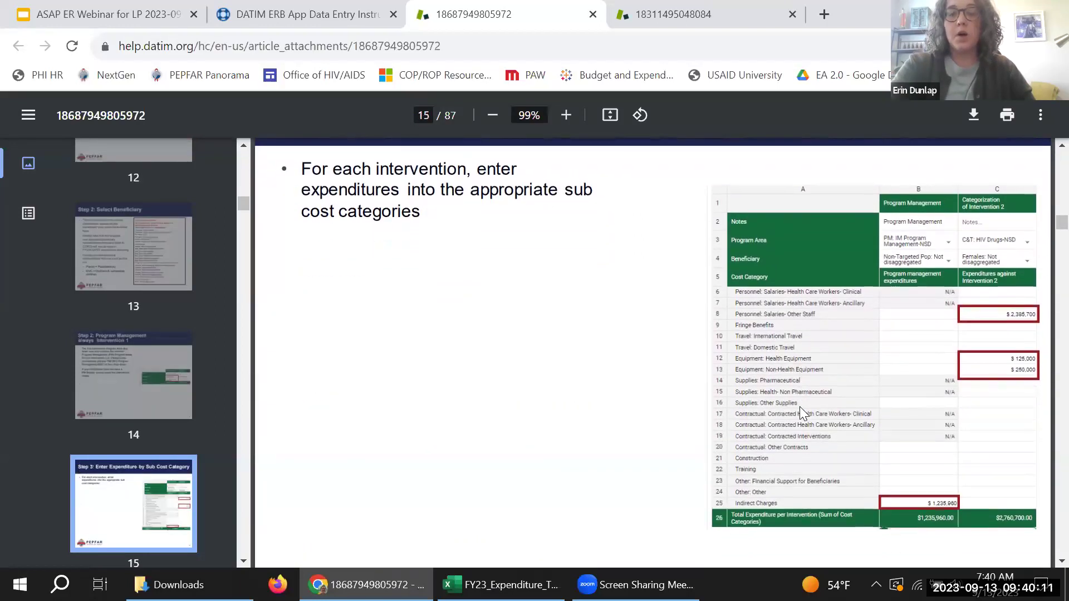
Step: Review the Prime Partners validation checks in the PDF, from the ERB Processor App errors through the warnings for unlikely combinations
{"action": "scroll", "coordinate": [800, 406], "scroll_direction": "down", "scroll_amount": 6}
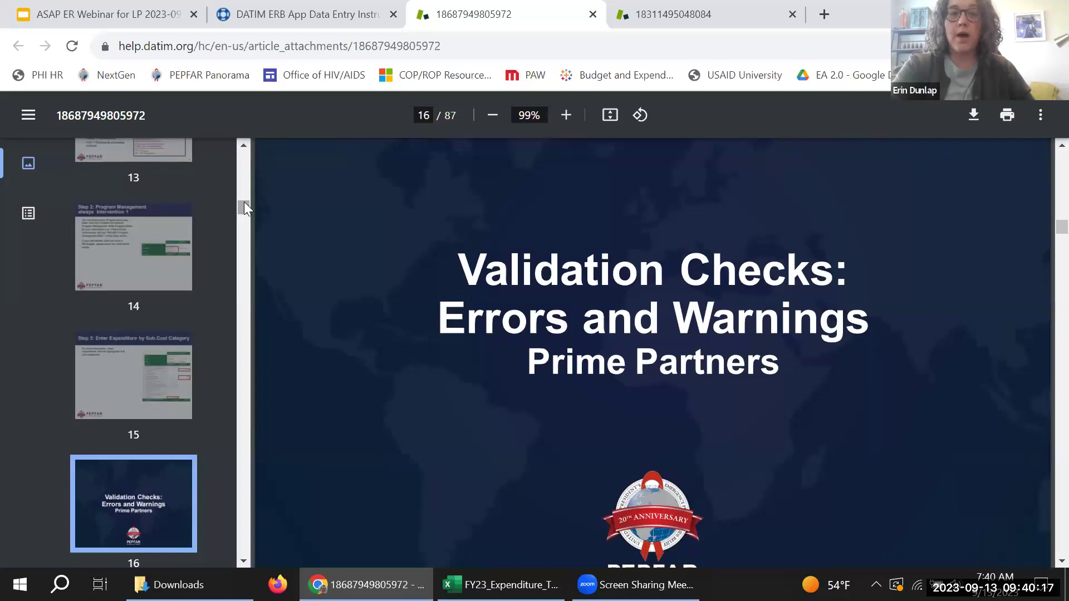
{"action": "left_click_drag", "start_coordinate": [244, 204], "coordinate": [244, 220]}
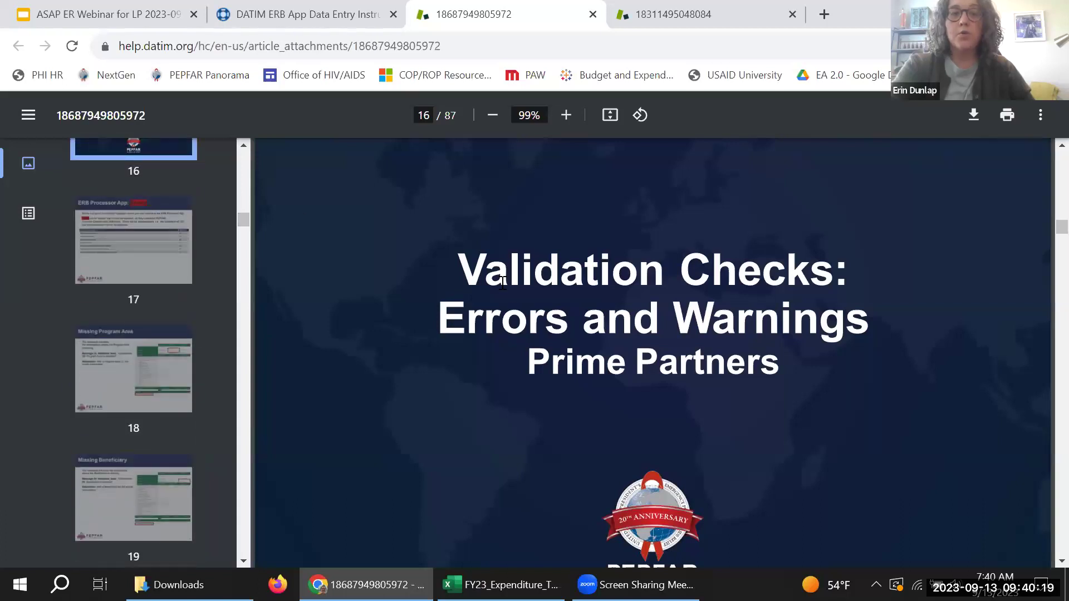
{"action": "left_click", "coordinate": [134, 240]}
{"action": "scroll", "coordinate": [513, 311], "scroll_direction": "down", "scroll_amount": 8}
{"action": "scroll", "coordinate": [513, 310], "scroll_direction": "up", "scroll_amount": 1}
{"action": "scroll", "coordinate": [513, 311], "scroll_direction": "down", "scroll_amount": 6}
{"action": "scroll", "coordinate": [513, 311], "scroll_direction": "down", "scroll_amount": 10}
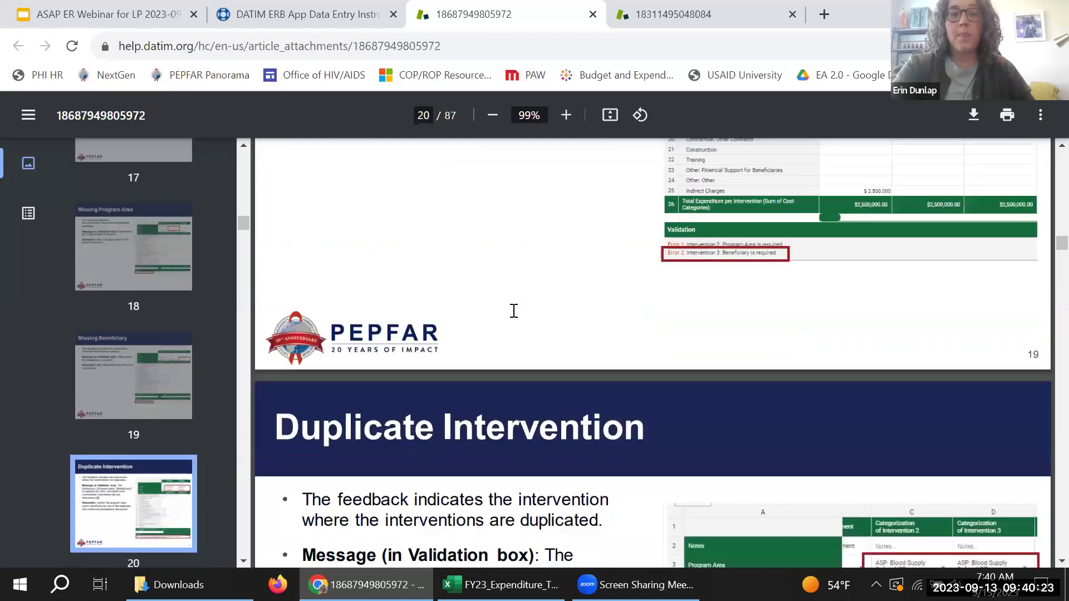
{"action": "scroll", "coordinate": [513, 311], "scroll_direction": "down", "scroll_amount": 15}
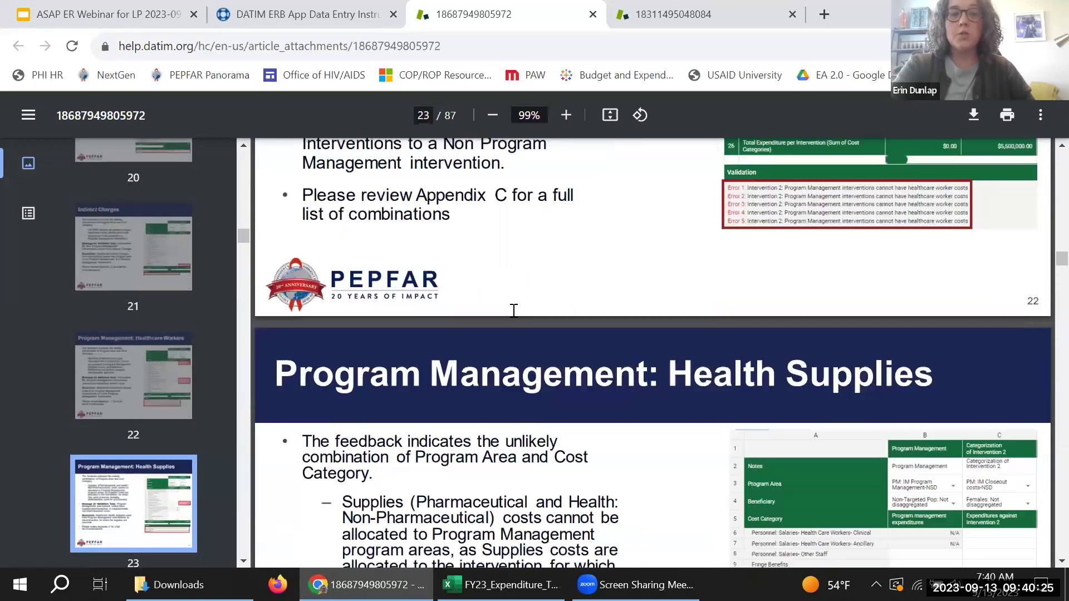
{"action": "scroll", "coordinate": [513, 311], "scroll_direction": "down", "scroll_amount": 20}
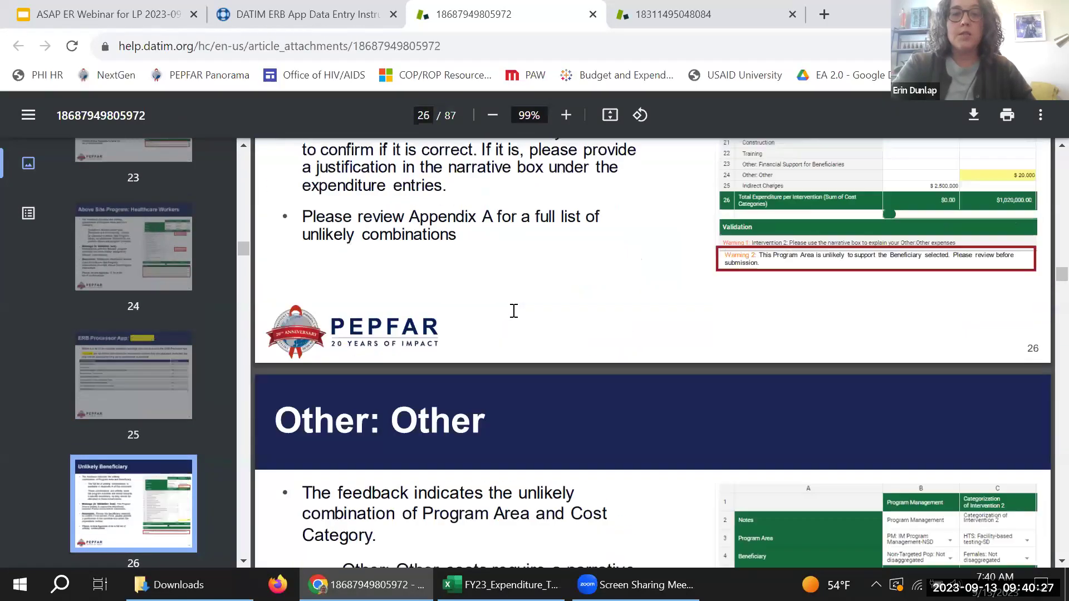
{"action": "scroll", "coordinate": [514, 311], "scroll_direction": "down", "scroll_amount": 20}
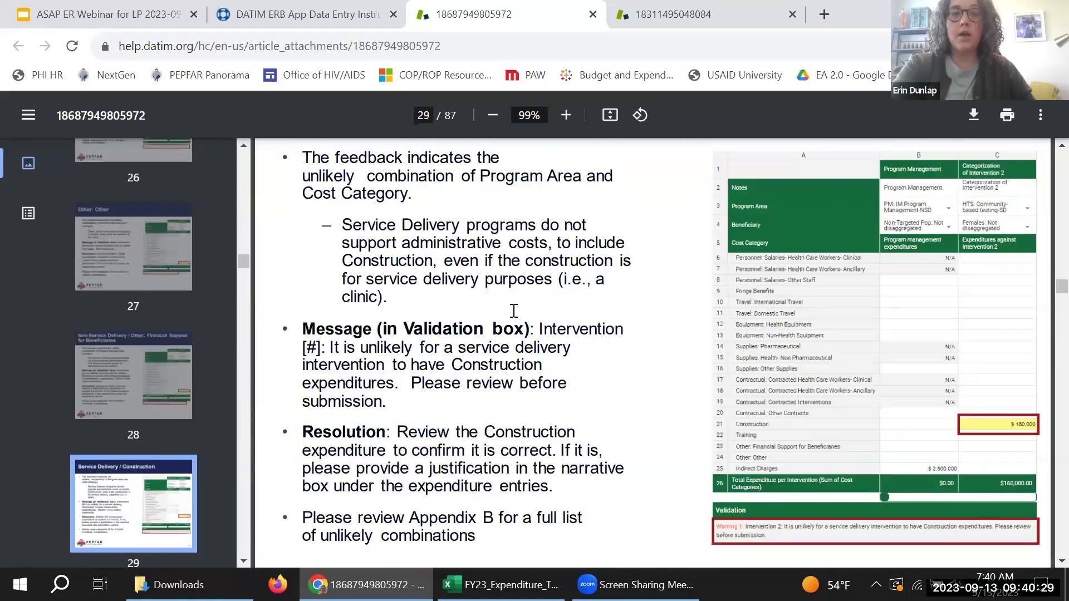
{"action": "scroll", "coordinate": [513, 310], "scroll_direction": "down", "scroll_amount": 20}
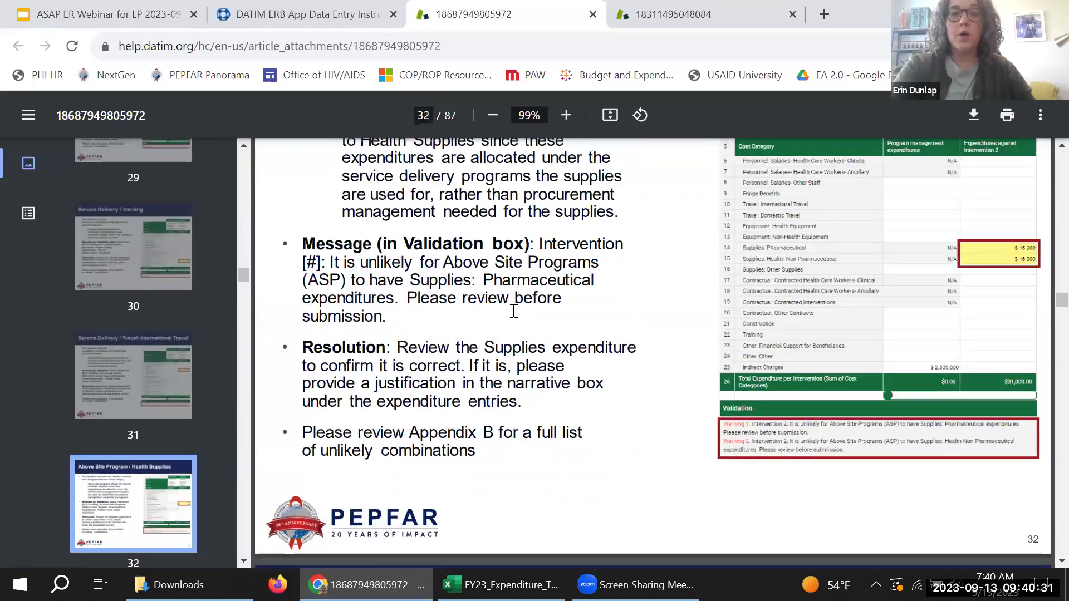
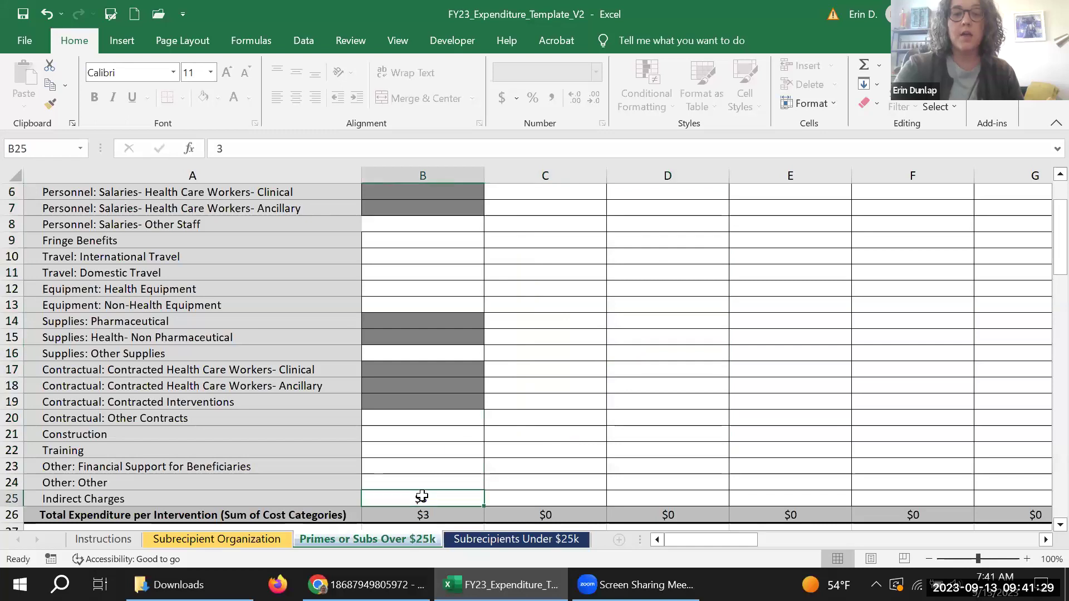
Step: Clear the program areas and beneficiaries of Program Management and Interventions 2 and 3 on the Primes or Subs Over $25k sheet
{"action": "scroll", "coordinate": [711, 412], "scroll_direction": "up", "scroll_amount": 4}
{"action": "left_click_drag", "start_coordinate": [435, 251], "coordinate": [653, 277]}
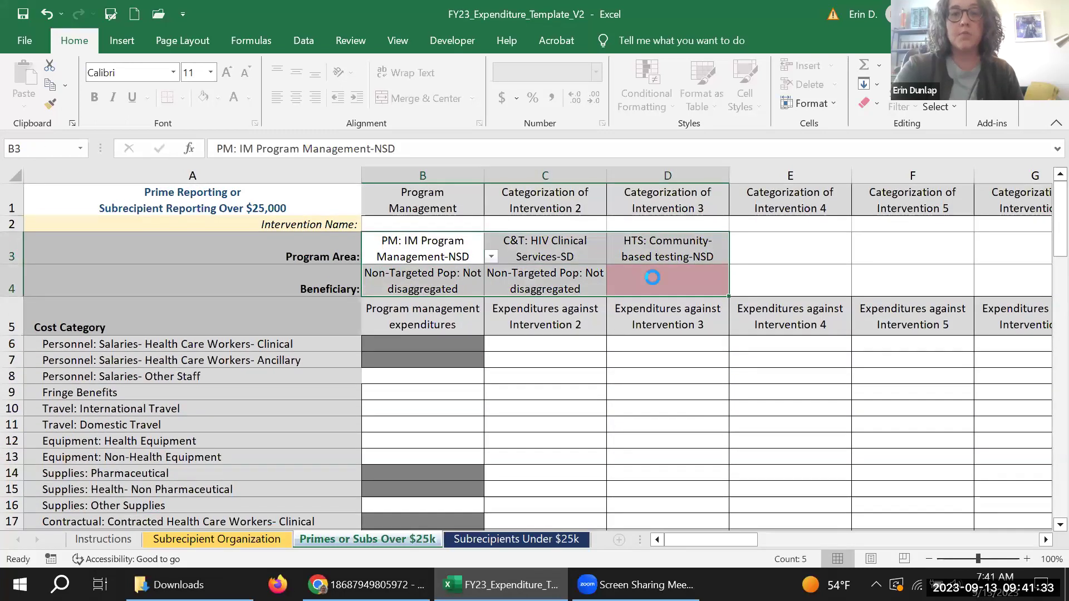
{"action": "key", "text": "Delete"}
{"action": "left_click", "coordinate": [572, 455]}
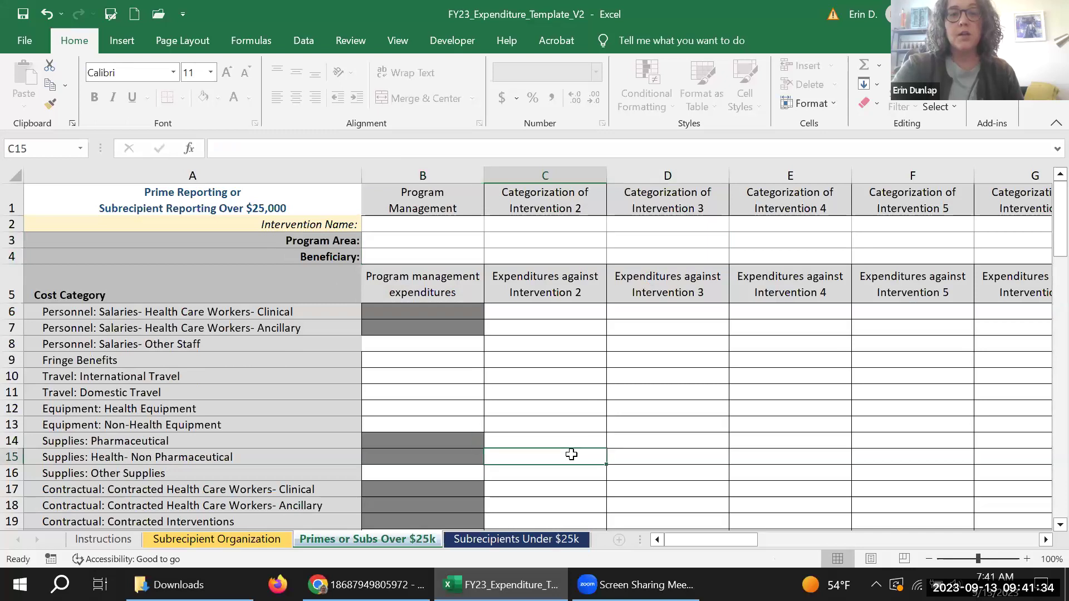
Step: Open the Subrecipients Under $25k sheet and examine its intervention name, program area, beneficiary and expenditure rows
{"action": "left_click", "coordinate": [550, 538]}
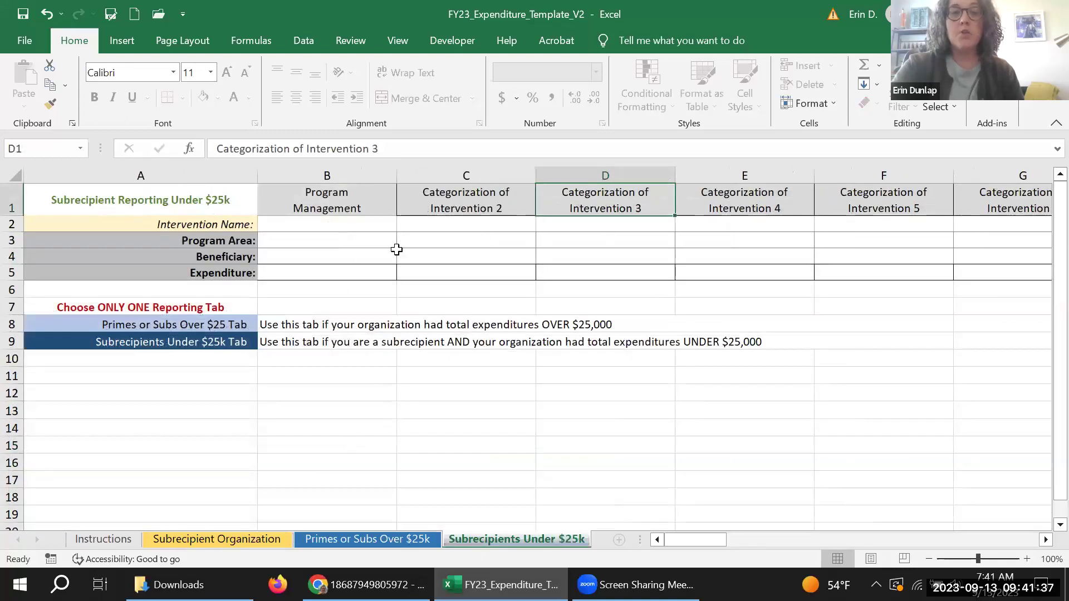
{"action": "left_click_drag", "start_coordinate": [353, 222], "coordinate": [894, 274]}
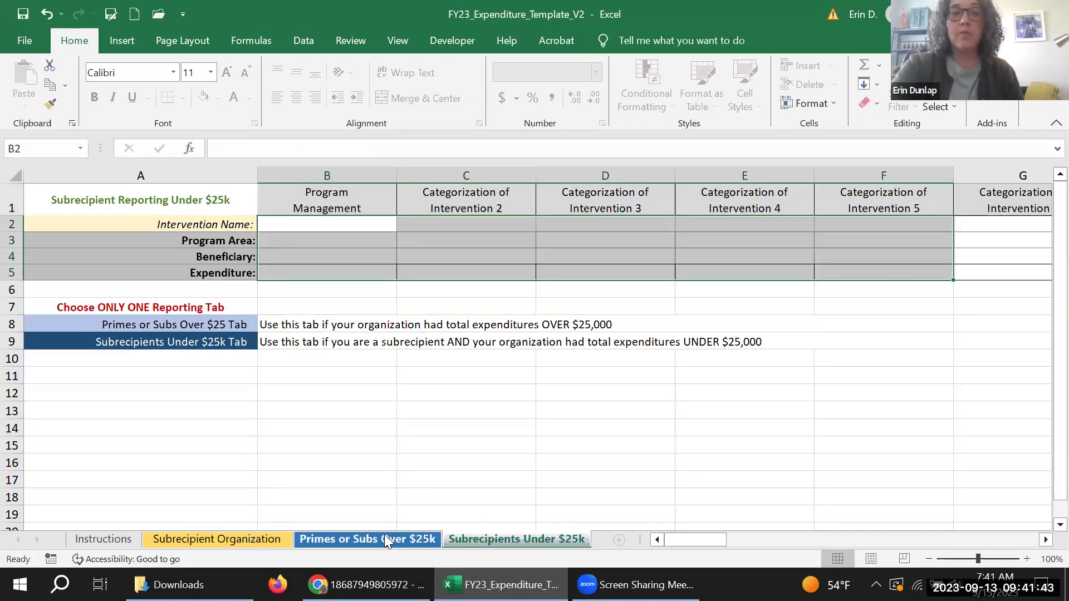
{"action": "left_click", "coordinate": [471, 290]}
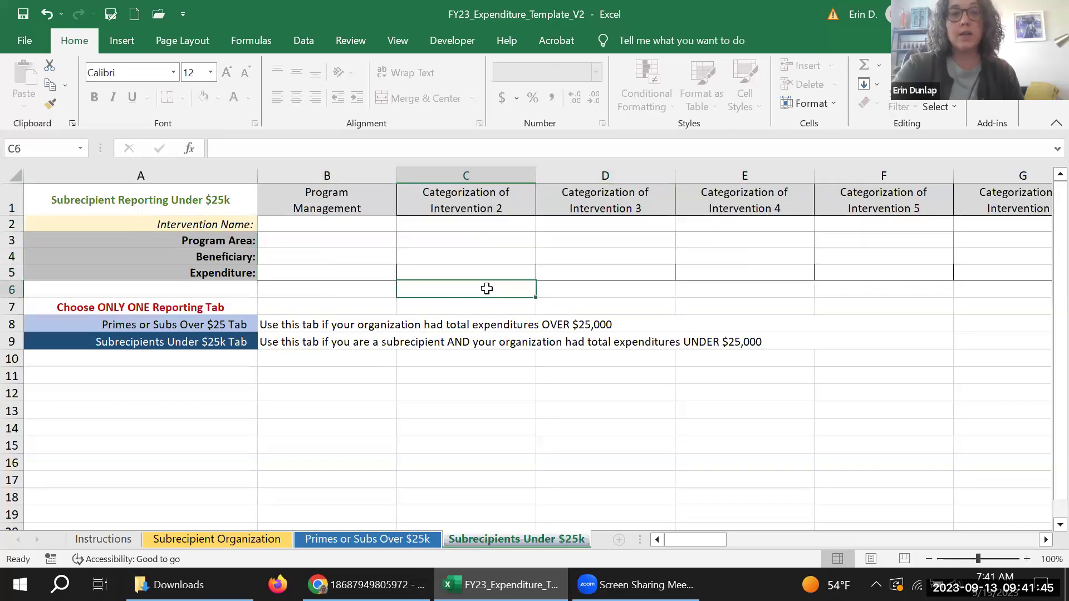
Step: Set Program Management's program area to PM: IM Program Management-NSD and its beneficiary to Non-Targeted Pop: Not disaggregated
{"action": "left_click", "coordinate": [359, 237]}
{"action": "left_click", "coordinate": [402, 243]}
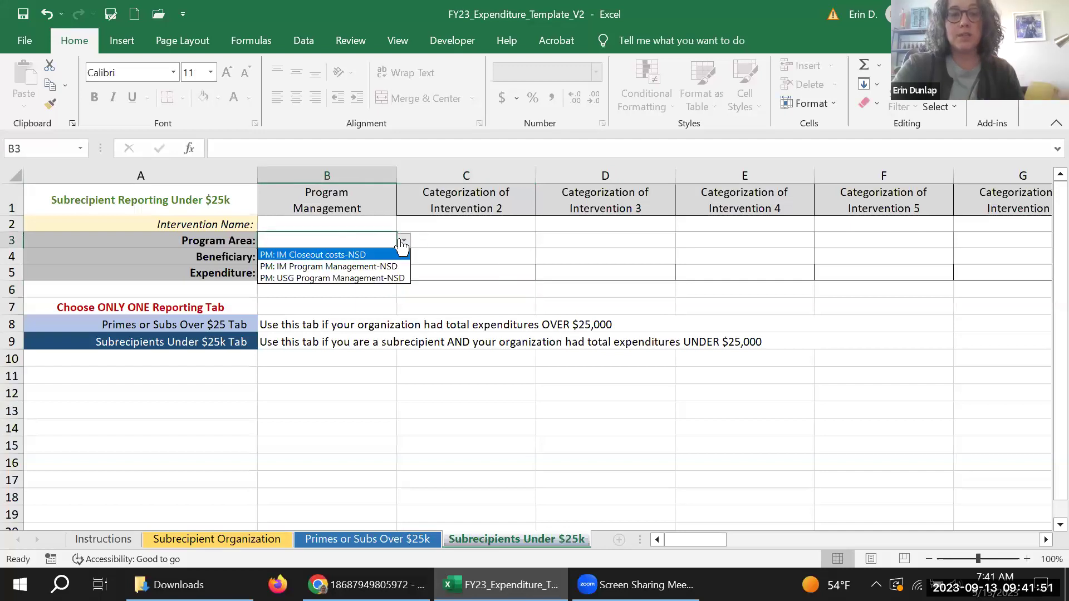
{"action": "left_click", "coordinate": [366, 267]}
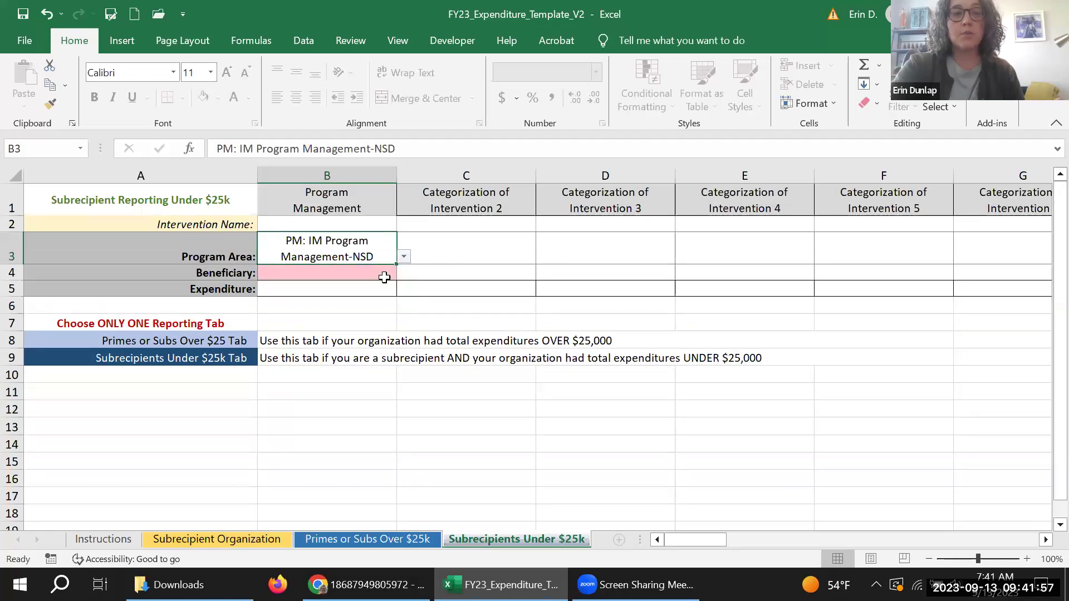
{"action": "left_click", "coordinate": [384, 278]}
{"action": "left_click", "coordinate": [403, 272]}
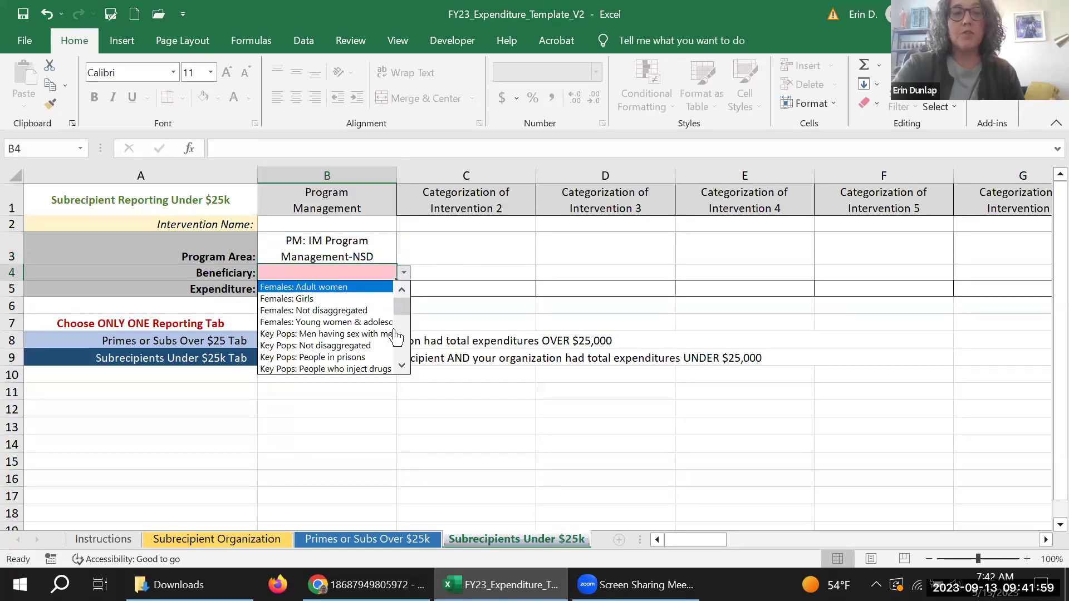
{"action": "scroll", "coordinate": [397, 343], "scroll_direction": "down", "scroll_amount": 5}
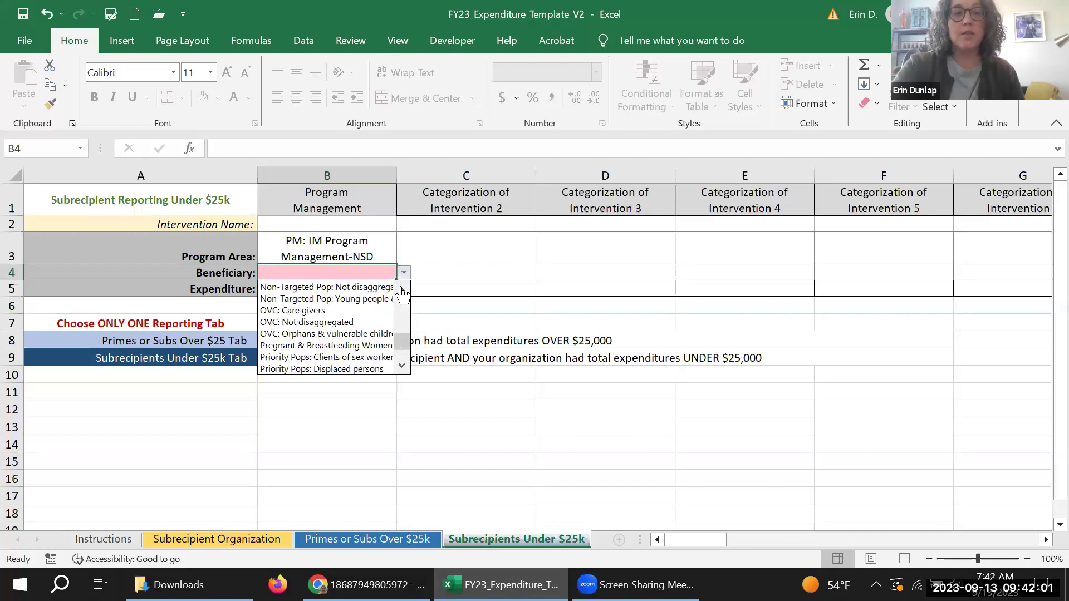
{"action": "left_click", "coordinate": [357, 287]}
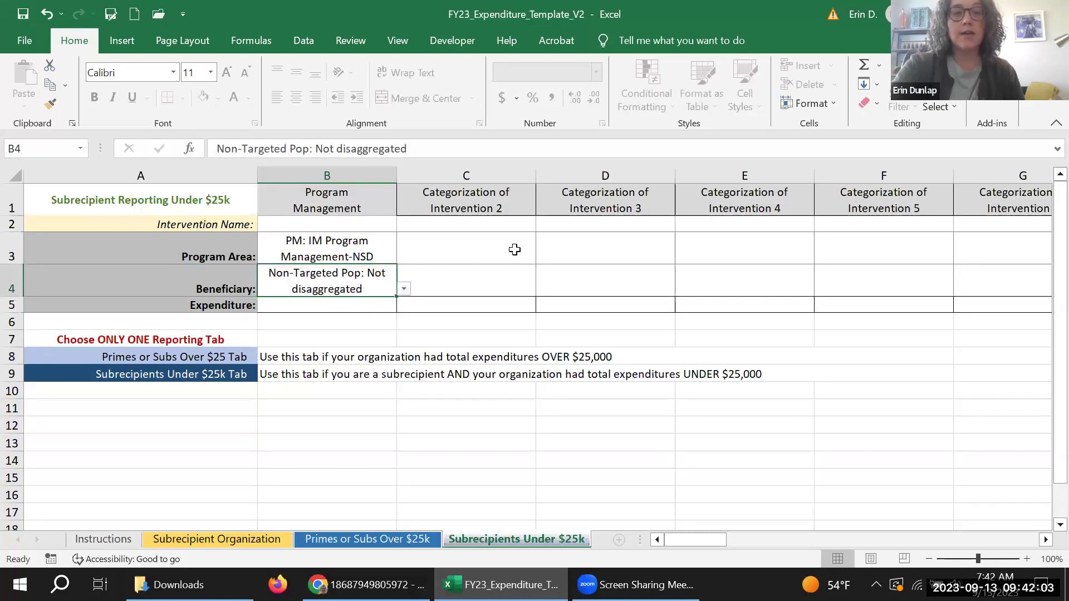
Step: Set Intervention 2's program area to HTS: Facility-based testing-SD and Intervention 3's to PREV: Comm. mobilization, behavior & norms change-SD
{"action": "left_click", "coordinate": [514, 250]}
{"action": "left_click", "coordinate": [543, 256]}
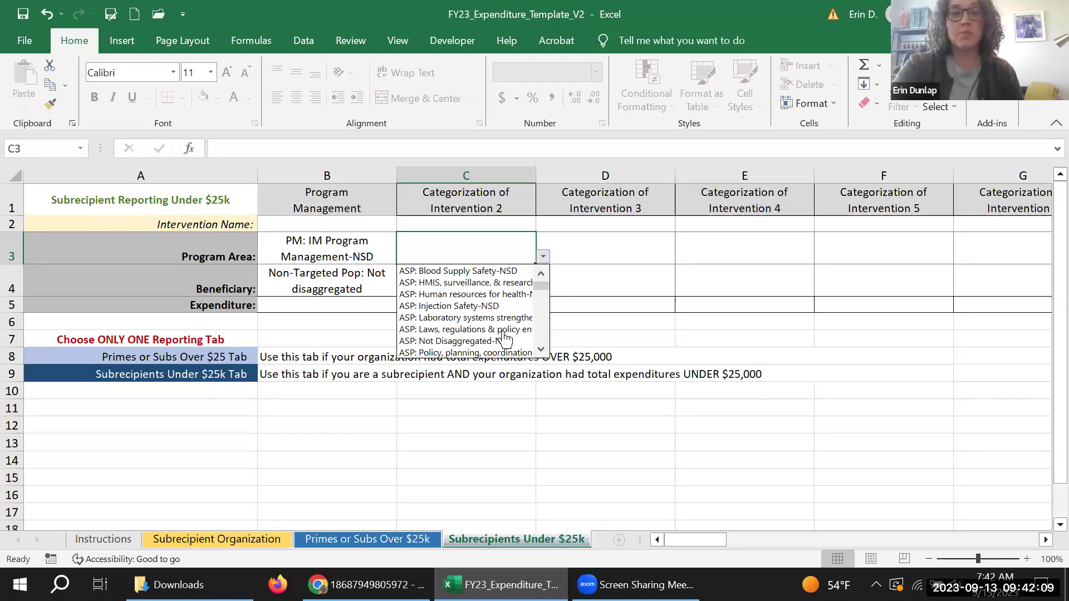
{"action": "scroll", "coordinate": [544, 325], "scroll_direction": "down", "scroll_amount": 3}
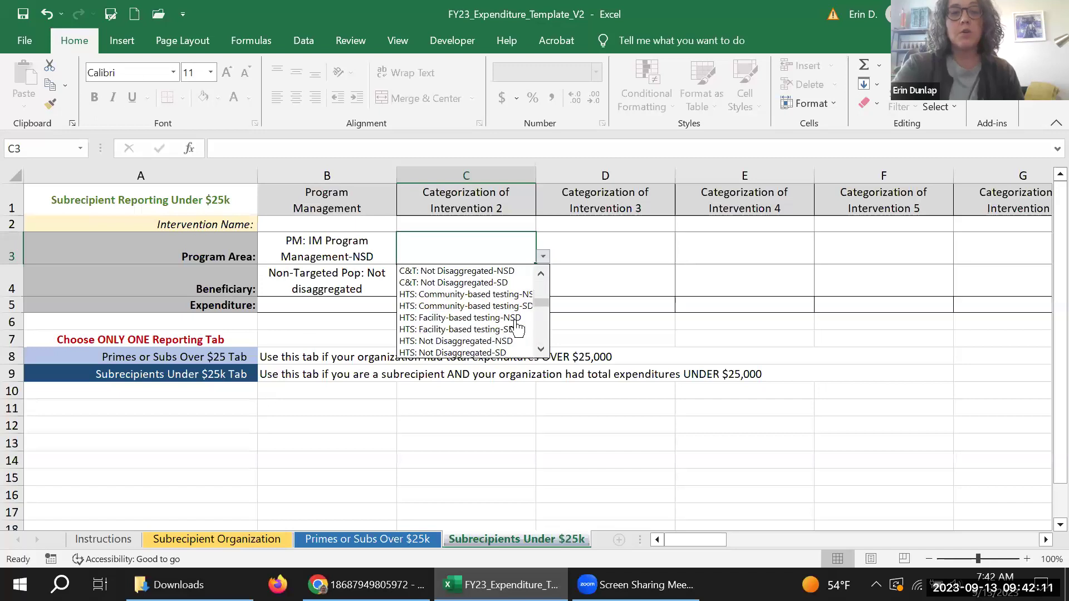
{"action": "left_click", "coordinate": [473, 329]}
{"action": "left_click", "coordinate": [614, 238]}
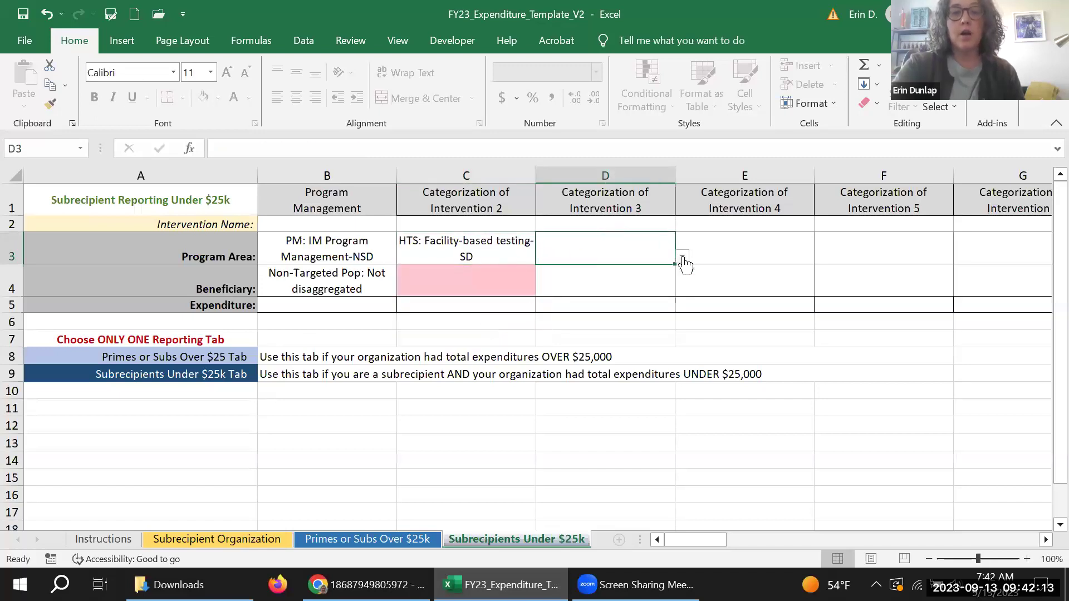
{"action": "left_click", "coordinate": [682, 256]}
{"action": "scroll", "coordinate": [685, 328], "scroll_direction": "down", "scroll_amount": 10}
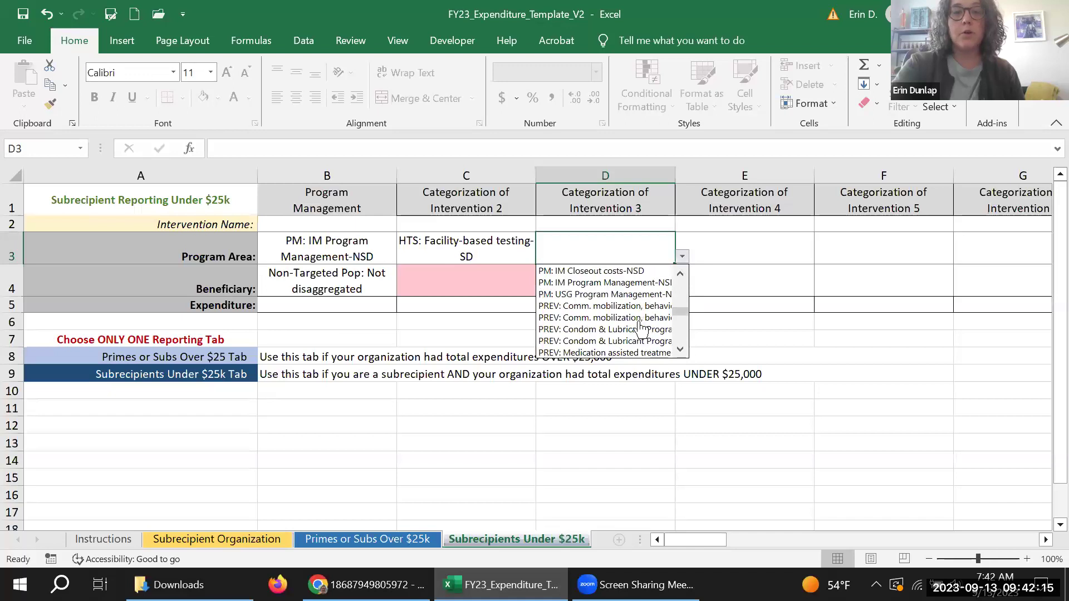
{"action": "left_click", "coordinate": [632, 322]}
Step: Set Intervention 2's beneficiary to Key Pops: Men having sex with men and Intervention 3's to Key Pops: People who inject drugs
{"action": "left_click", "coordinate": [498, 306]}
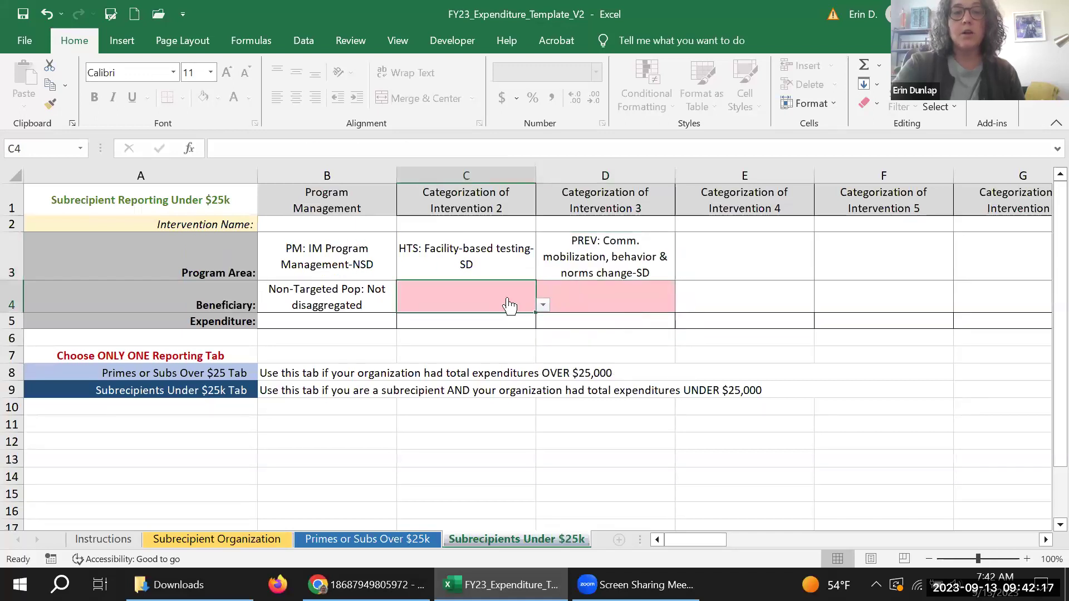
{"action": "left_click", "coordinate": [543, 306]}
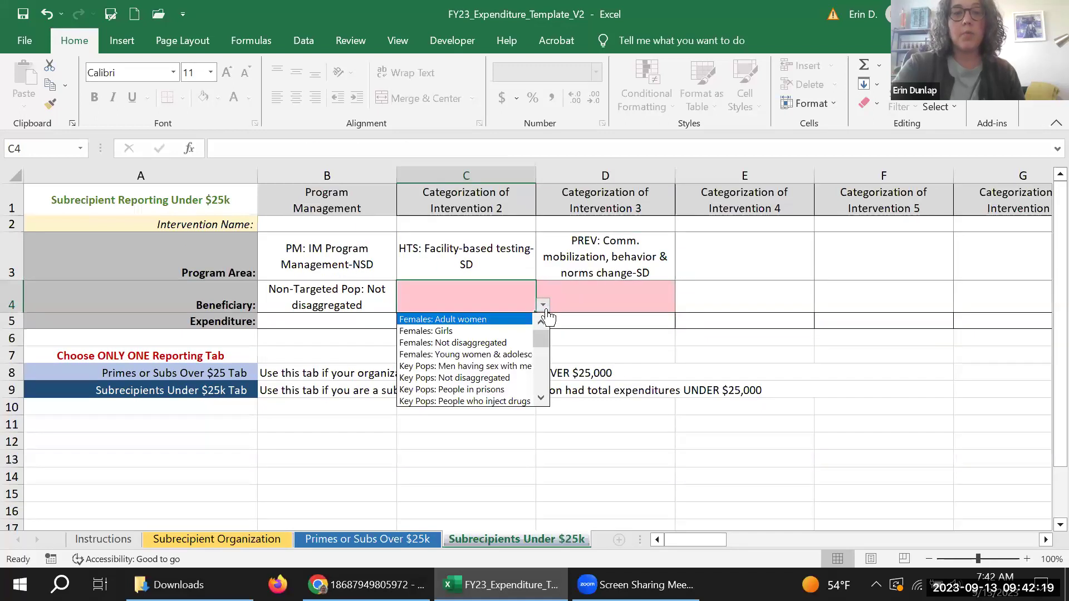
{"action": "left_click", "coordinate": [515, 365]}
{"action": "left_click", "coordinate": [635, 303]}
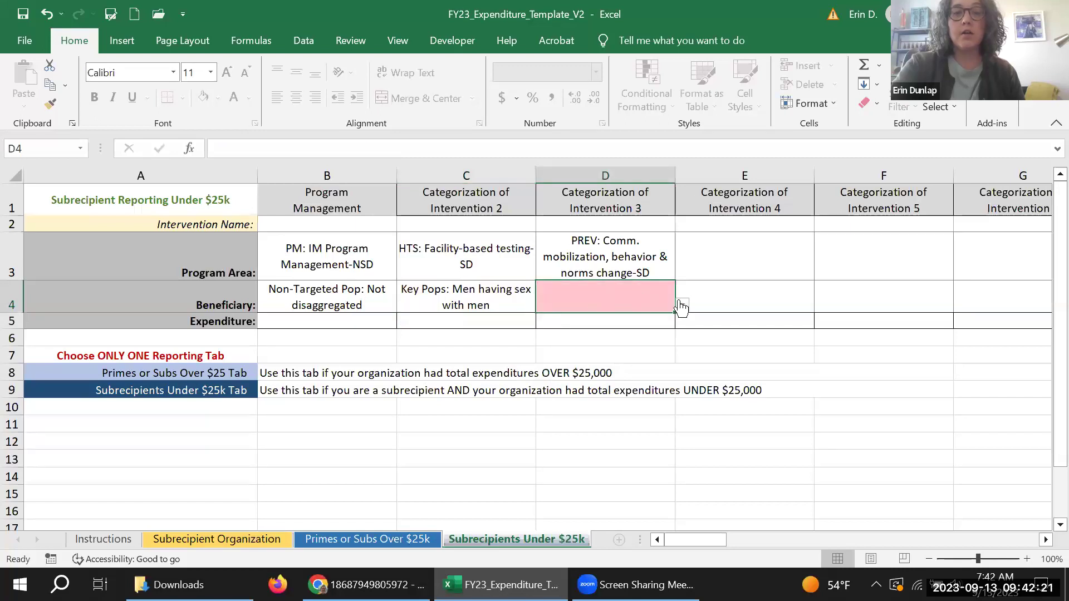
{"action": "left_click", "coordinate": [682, 305]}
{"action": "left_click", "coordinate": [613, 399]}
{"action": "left_click", "coordinate": [626, 390]}
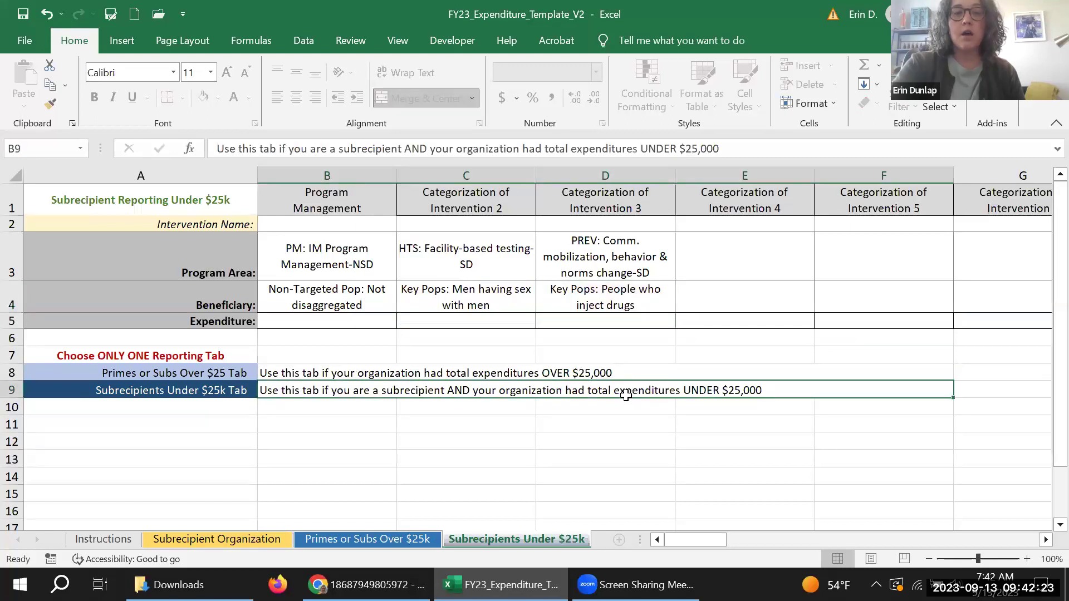
{"action": "left_click", "coordinate": [609, 350]}
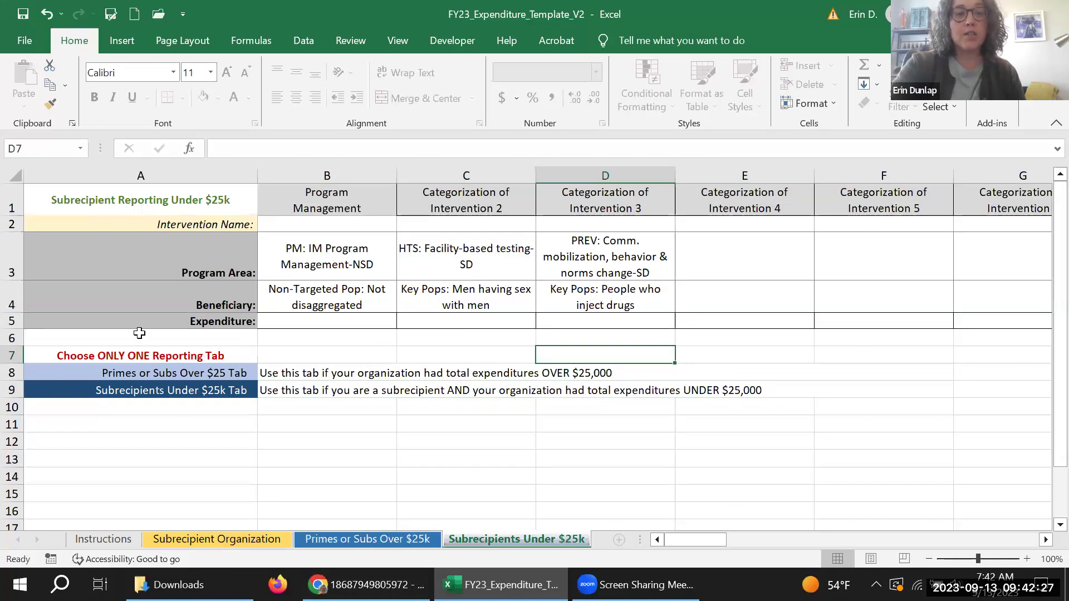
Step: Enter expenditures of 40000 for Intervention 2 and 5000 for Intervention 3 on the Subrecipients Under $25k sheet
{"action": "left_click_drag", "start_coordinate": [156, 302], "coordinate": [169, 497]}
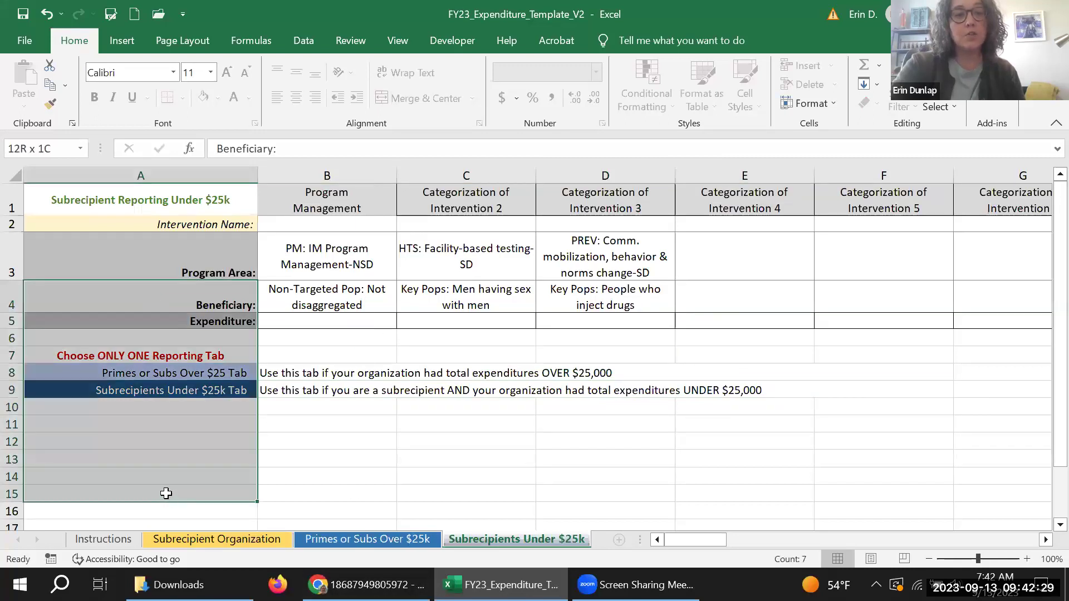
{"action": "left_click_drag", "start_coordinate": [166, 493], "coordinate": [166, 493]}
{"action": "left_click", "coordinate": [488, 322]}
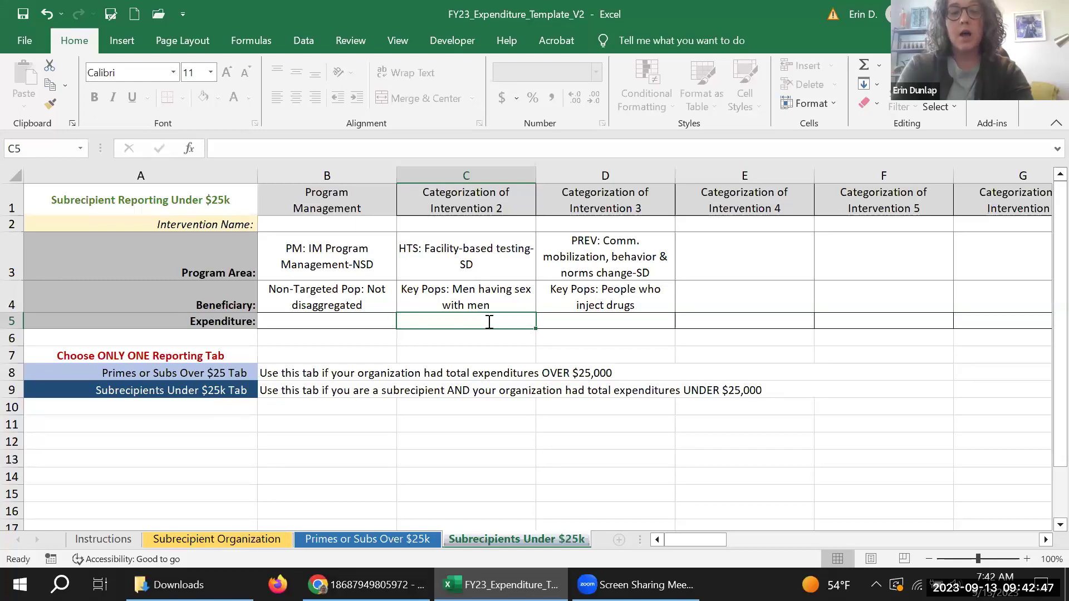
{"action": "type", "text": "40000"}
{"action": "key", "text": "Return"}
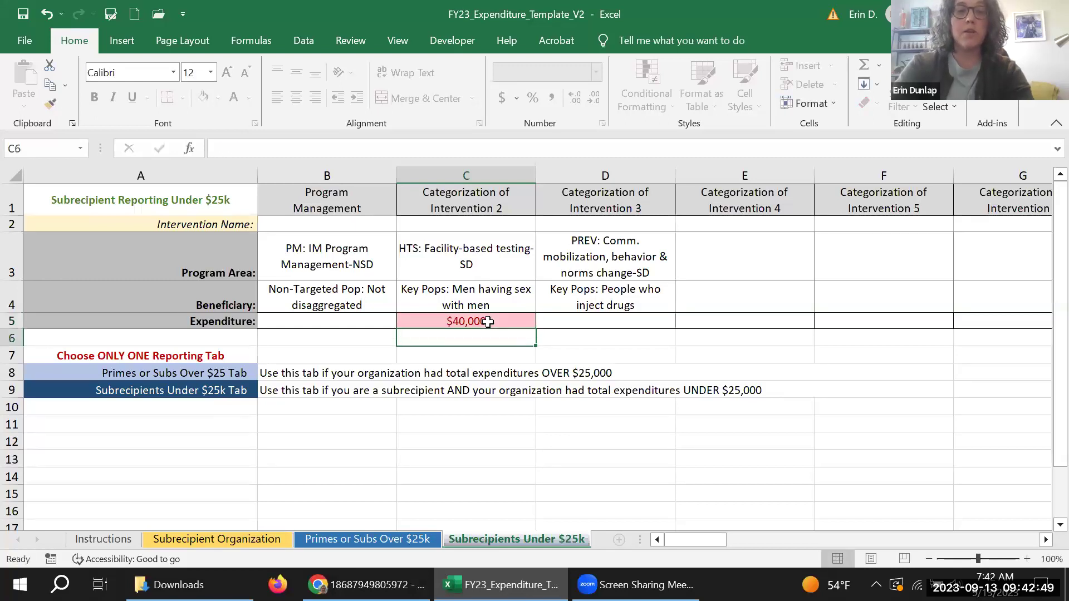
{"action": "left_click", "coordinate": [487, 322]}
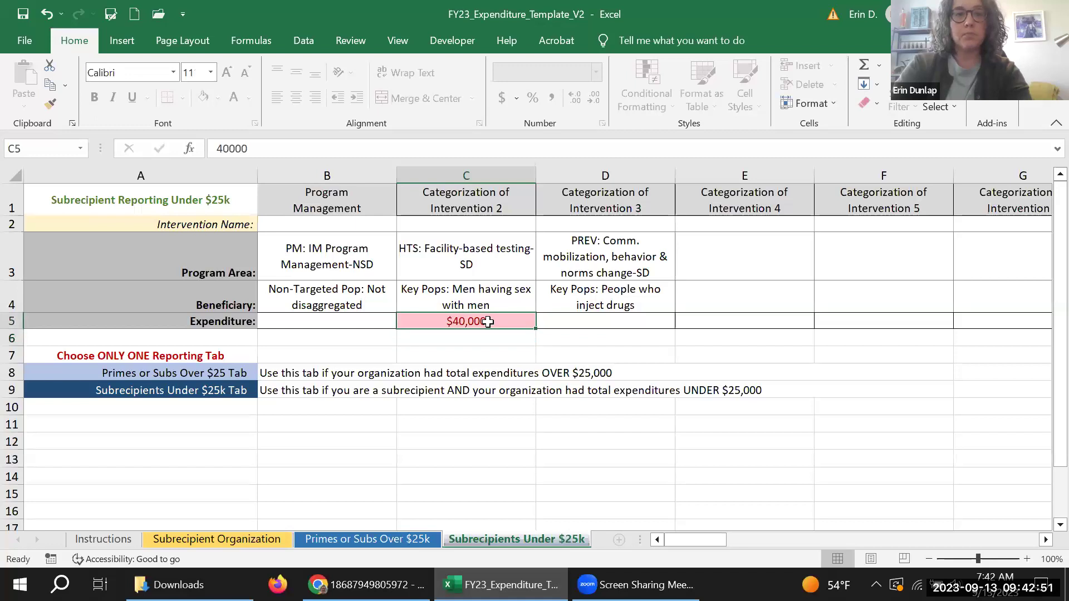
{"action": "left_click", "coordinate": [597, 321]}
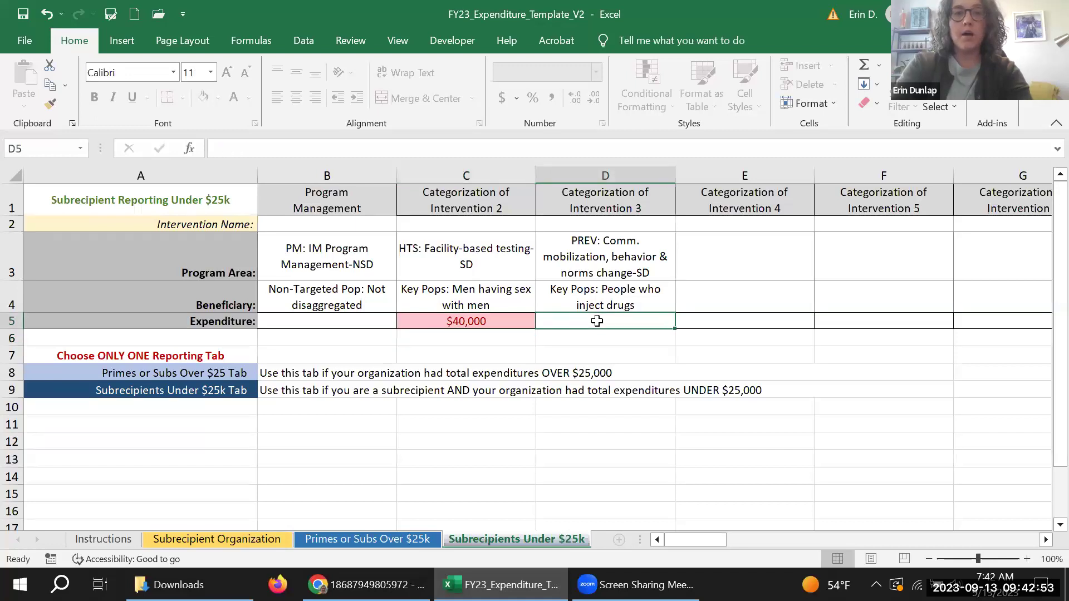
{"action": "type", "text": "5000"}
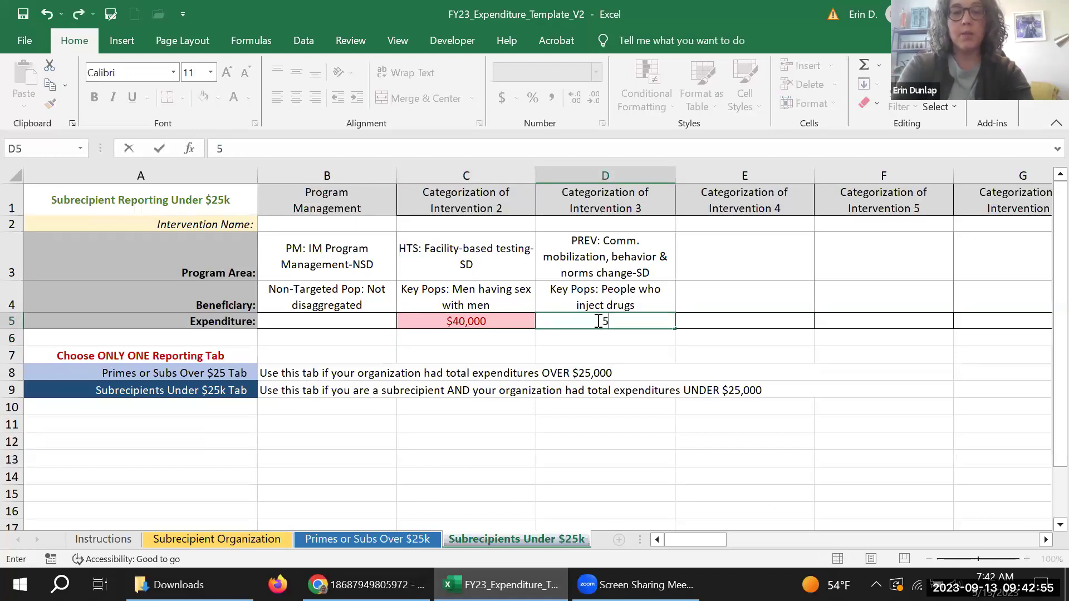
{"action": "key", "text": "Return"}
{"action": "left_click", "coordinate": [539, 371]}
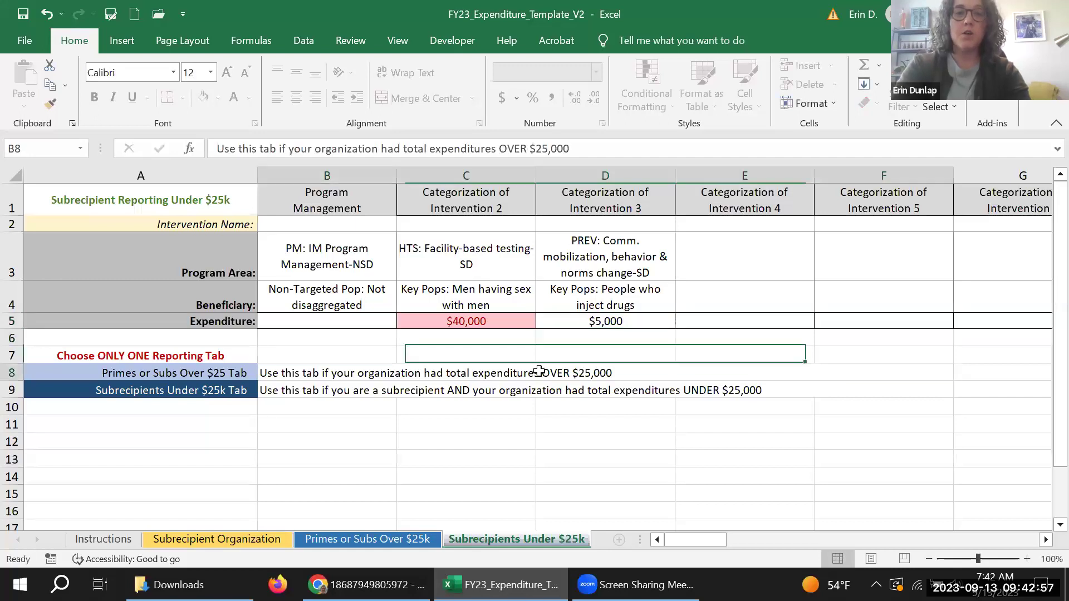
Step: Fill in the Subrecipient UEI on the Subrecipient Organization sheet with a 12-digit placeholder identifier
{"action": "left_click", "coordinate": [236, 538]}
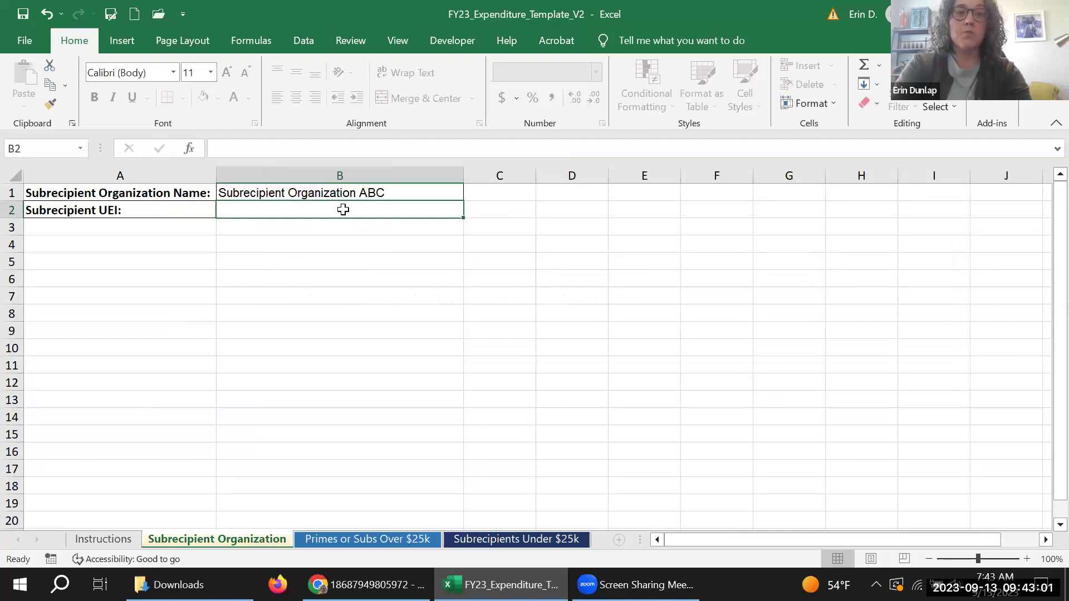
{"action": "left_click", "coordinate": [261, 155]}
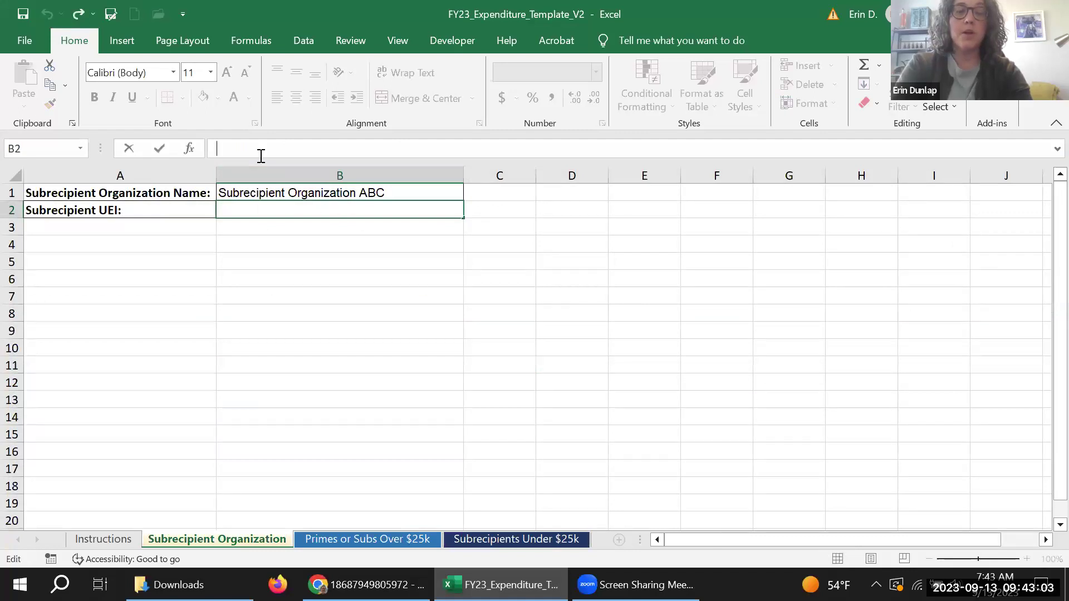
{"action": "type", "text": "1111111111111"}
{"action": "key", "text": "Return"}
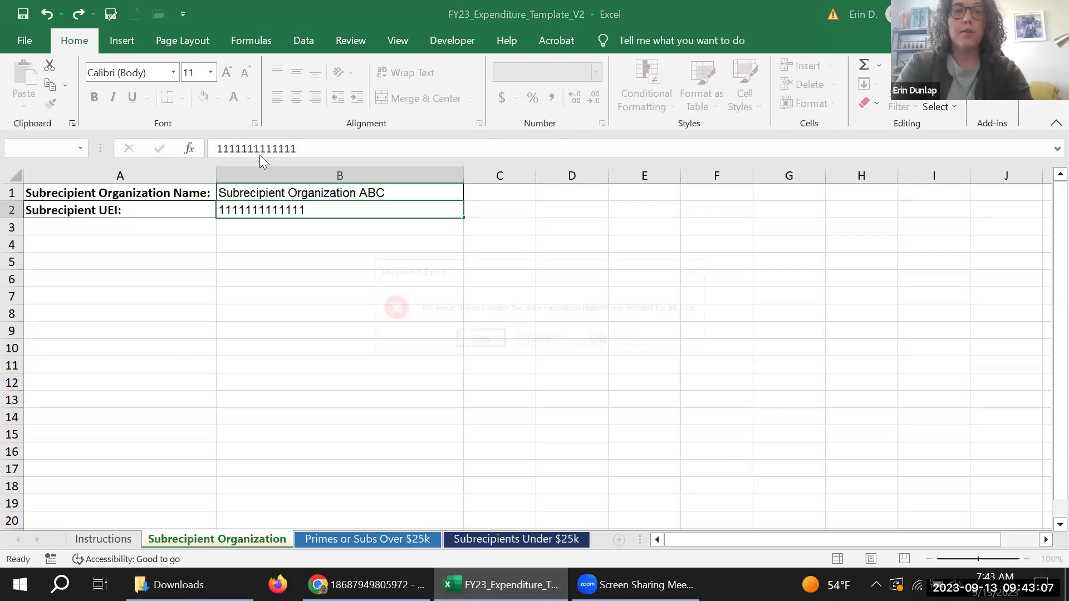
{"action": "key", "text": "Return"}
{"action": "type", "text": "1111"}
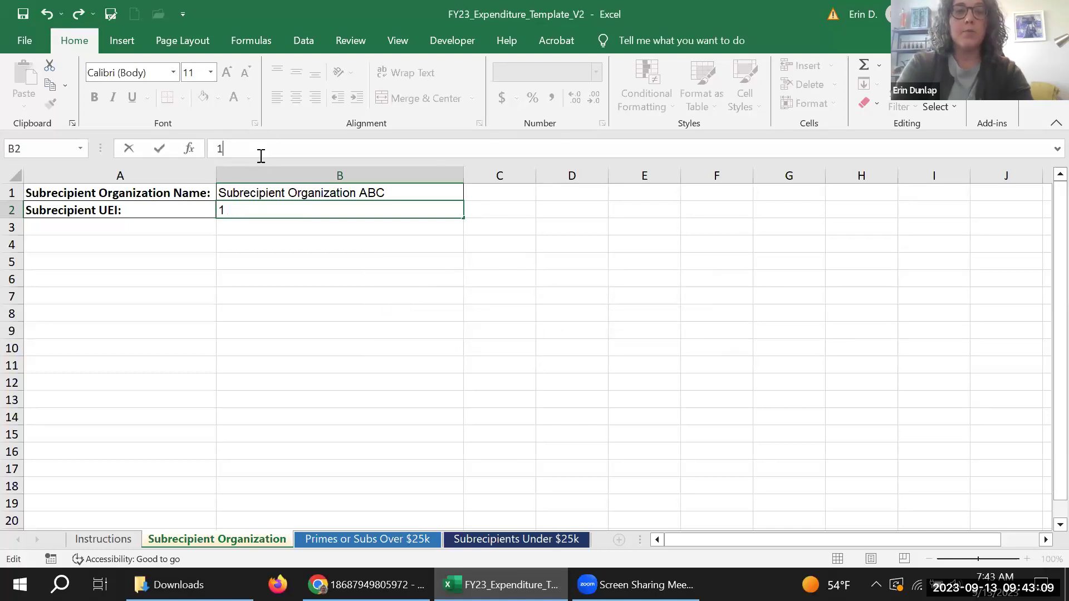
{"action": "type", "text": "1111111111"}
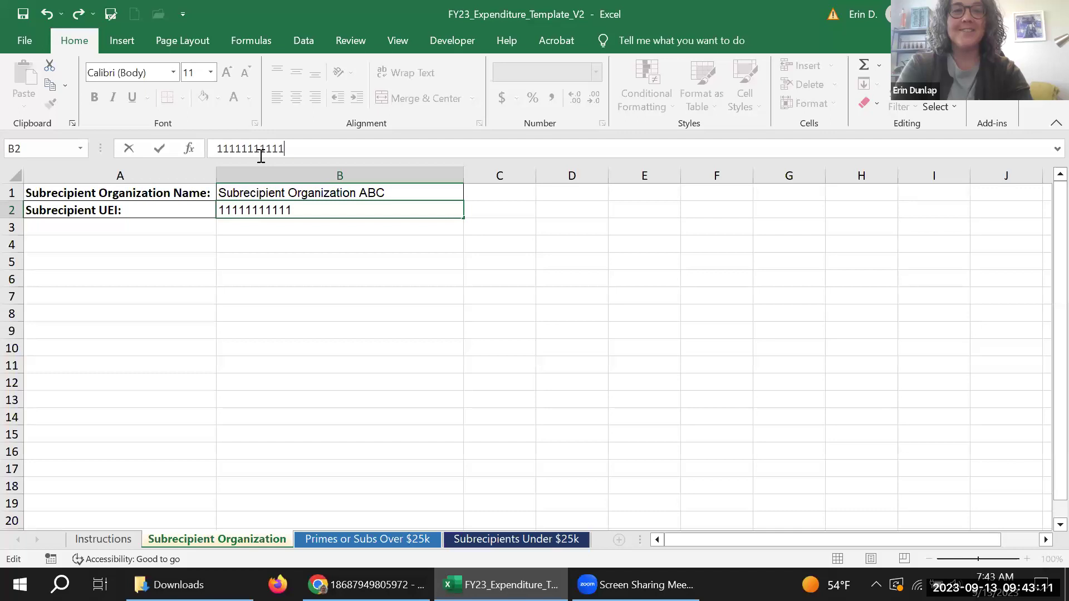
{"action": "key", "text": "Return"}
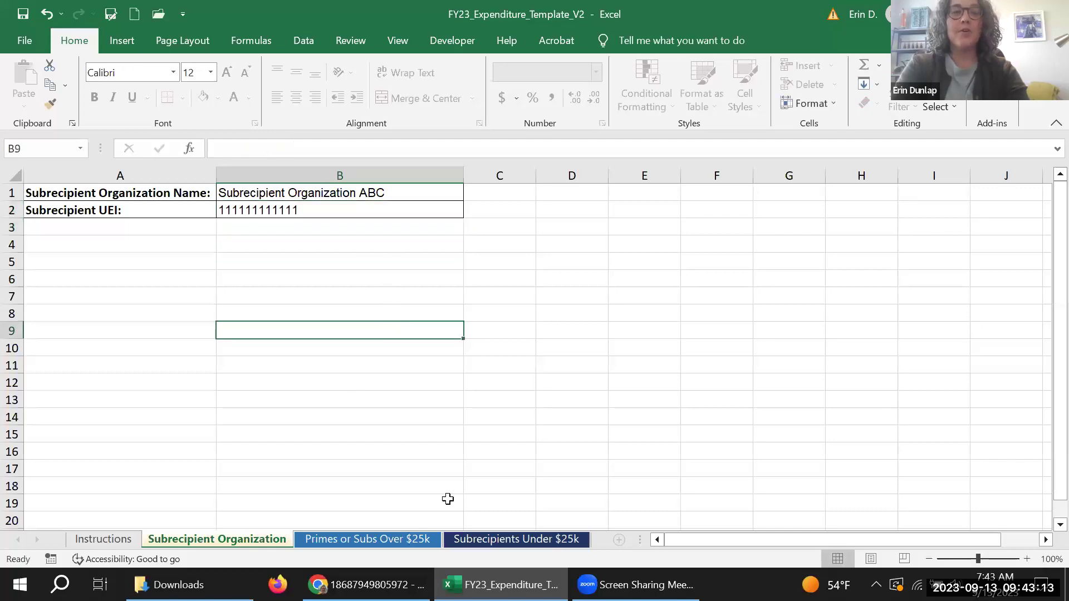
Step: Change Intervention 2's beneficiary on the Subrecipients Under $25k sheet to Key Pops: Not disaggregated
{"action": "left_click", "coordinate": [510, 541]}
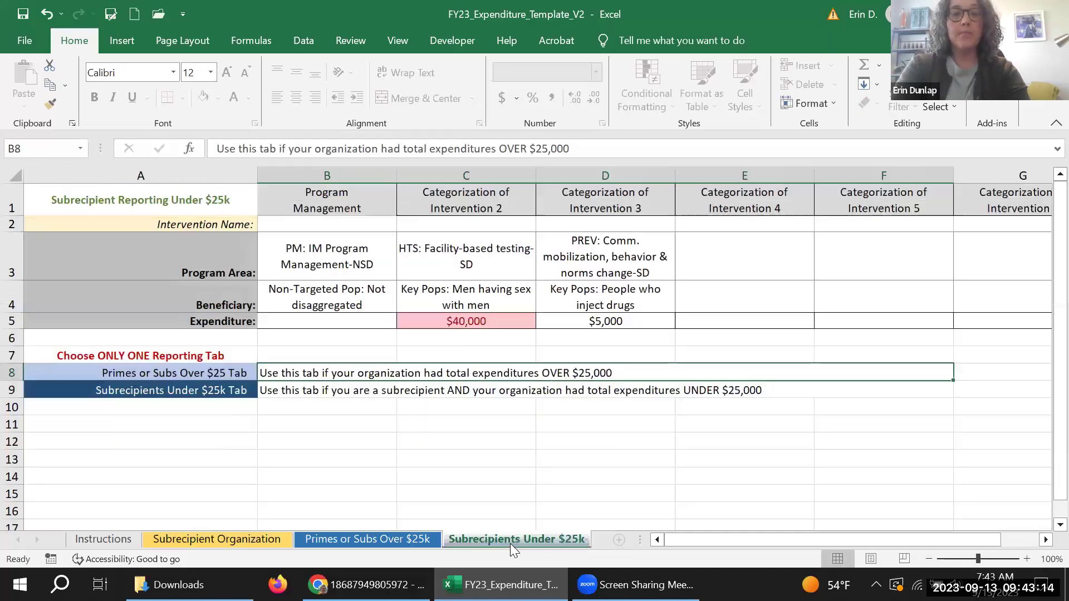
{"action": "left_click", "coordinate": [480, 325]}
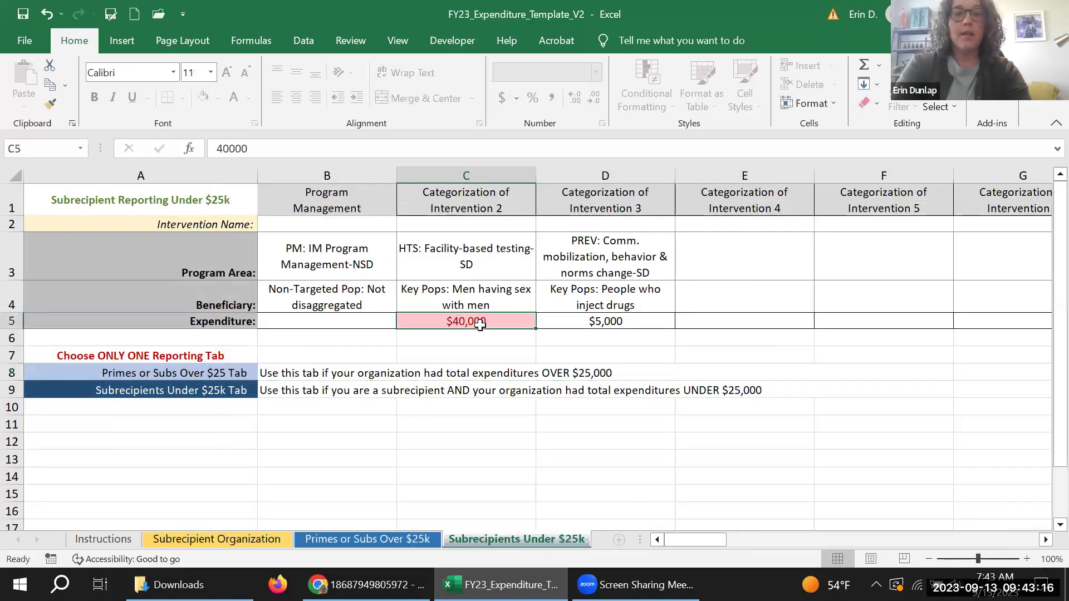
{"action": "left_click", "coordinate": [503, 298]}
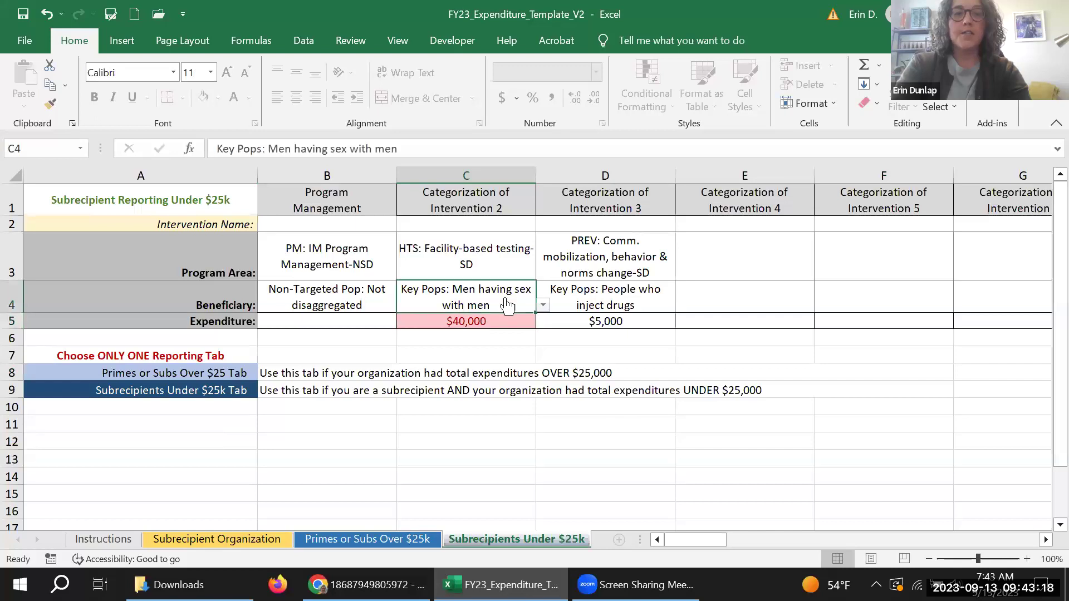
{"action": "left_click", "coordinate": [544, 305]}
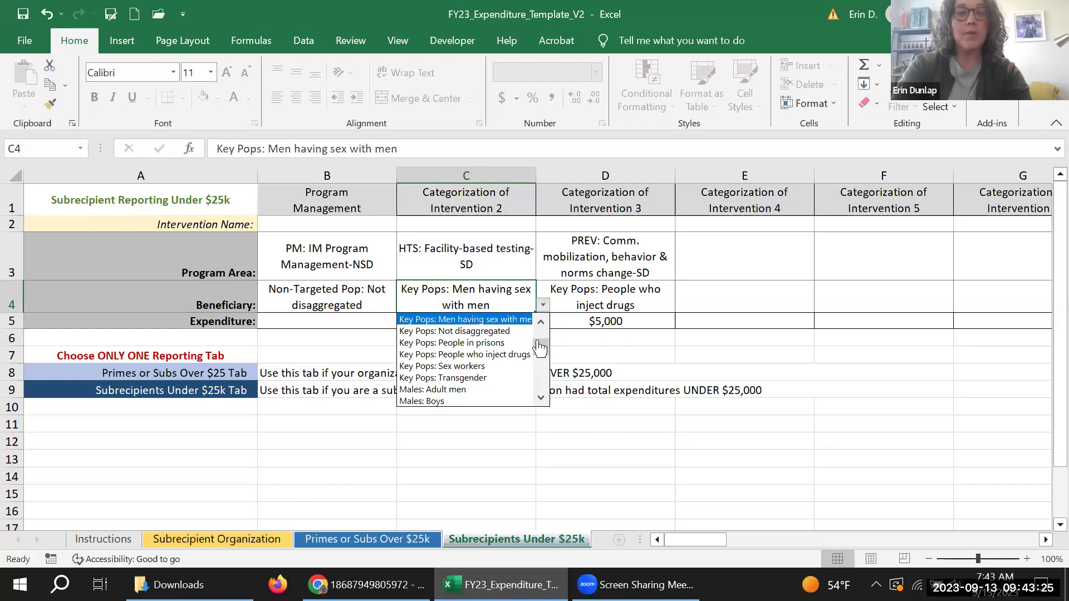
{"action": "left_click", "coordinate": [511, 332]}
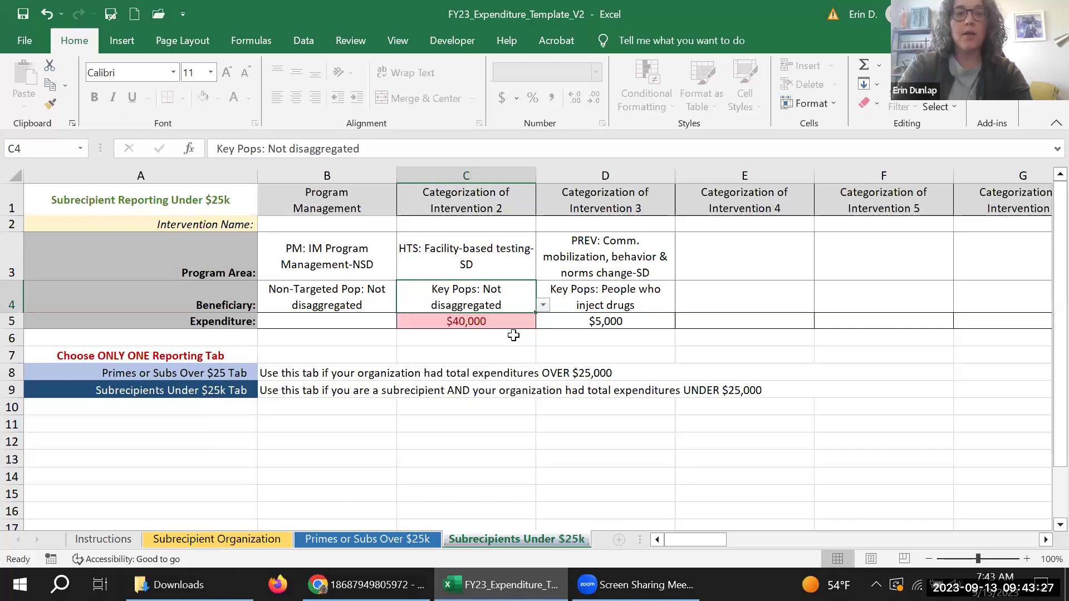
{"action": "left_click", "coordinate": [477, 340]}
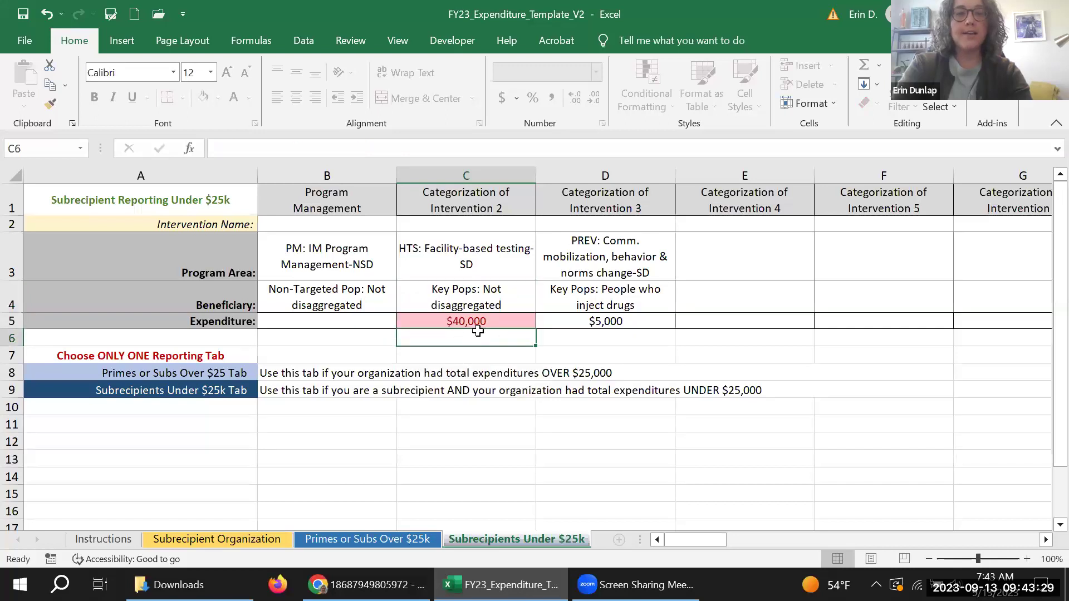
{"action": "left_click", "coordinate": [490, 322]}
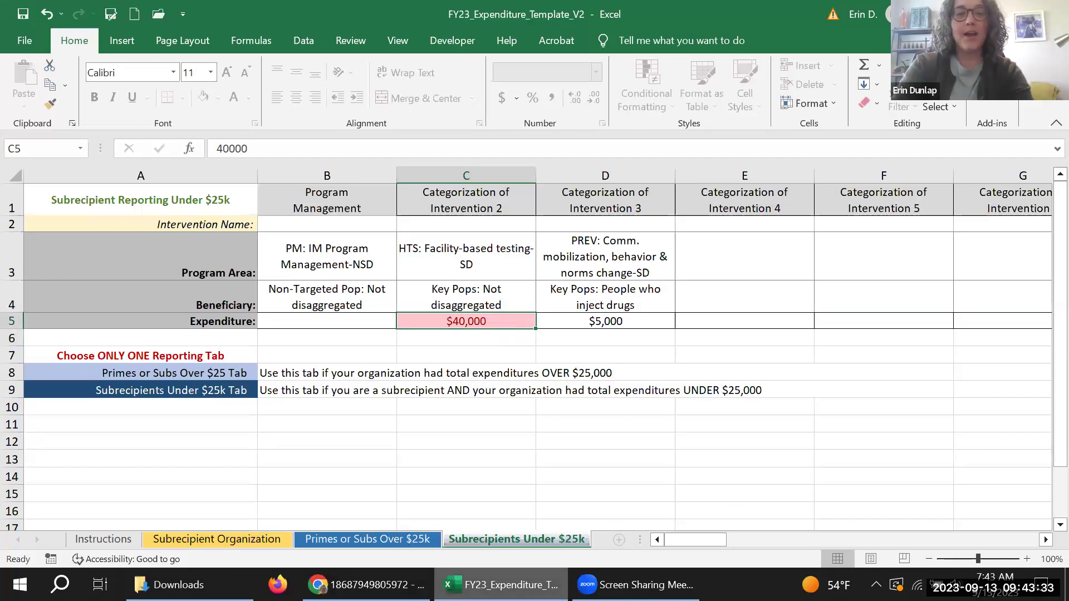
Step: Switch to the instructions PDF in Chrome and examine the subrecipient error checks and the very unlikely program area/cost category warning lists
{"action": "left_click", "coordinate": [368, 585]}
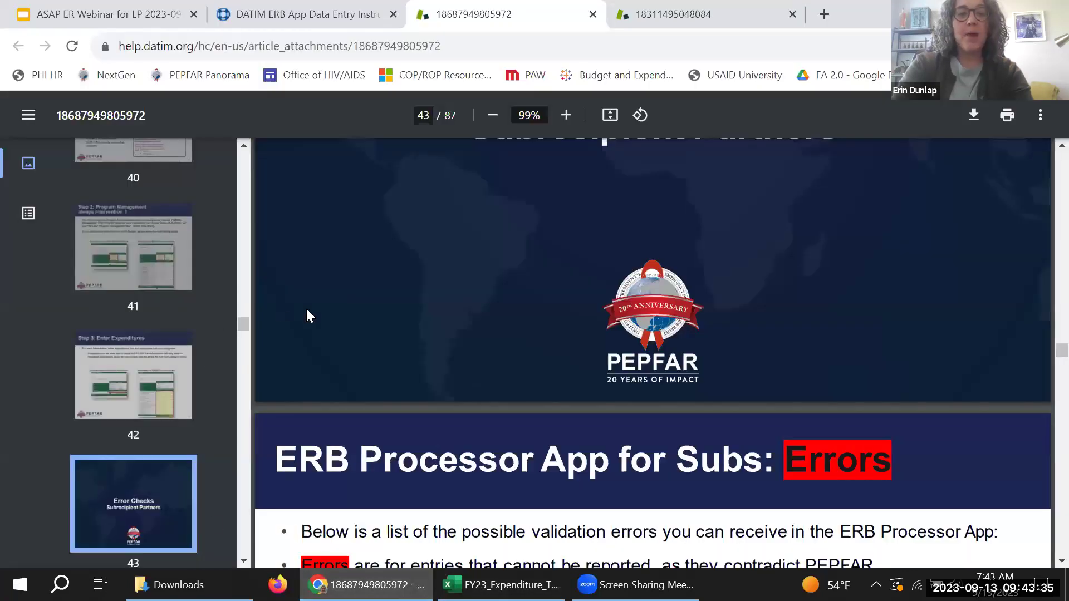
{"action": "scroll", "coordinate": [403, 365], "scroll_direction": "down", "scroll_amount": 2}
{"action": "scroll", "coordinate": [405, 368], "scroll_direction": "down", "scroll_amount": 2}
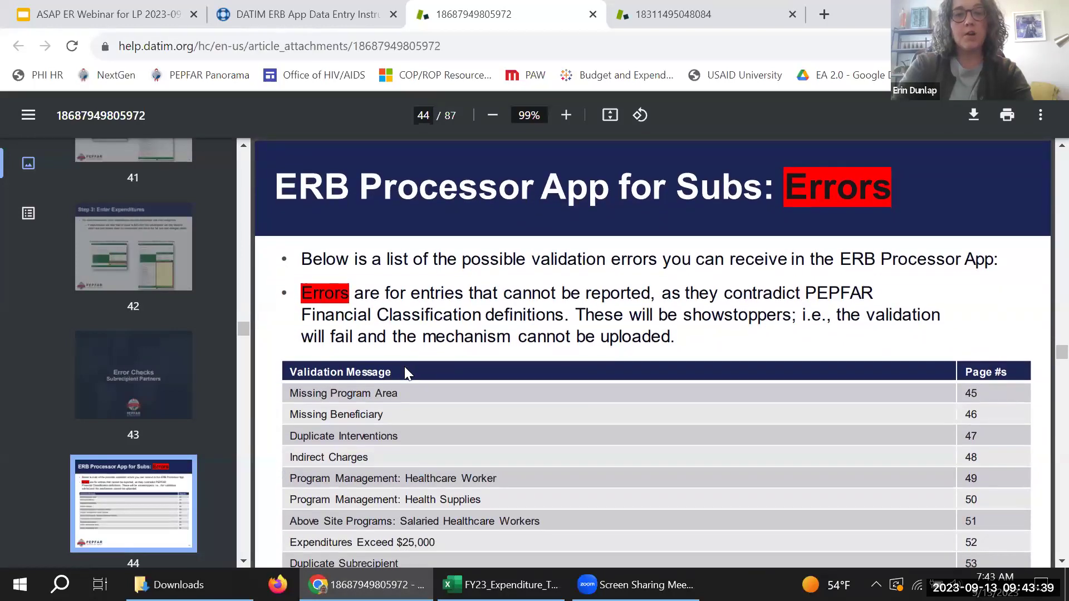
{"action": "scroll", "coordinate": [404, 367], "scroll_direction": "down", "scroll_amount": 7}
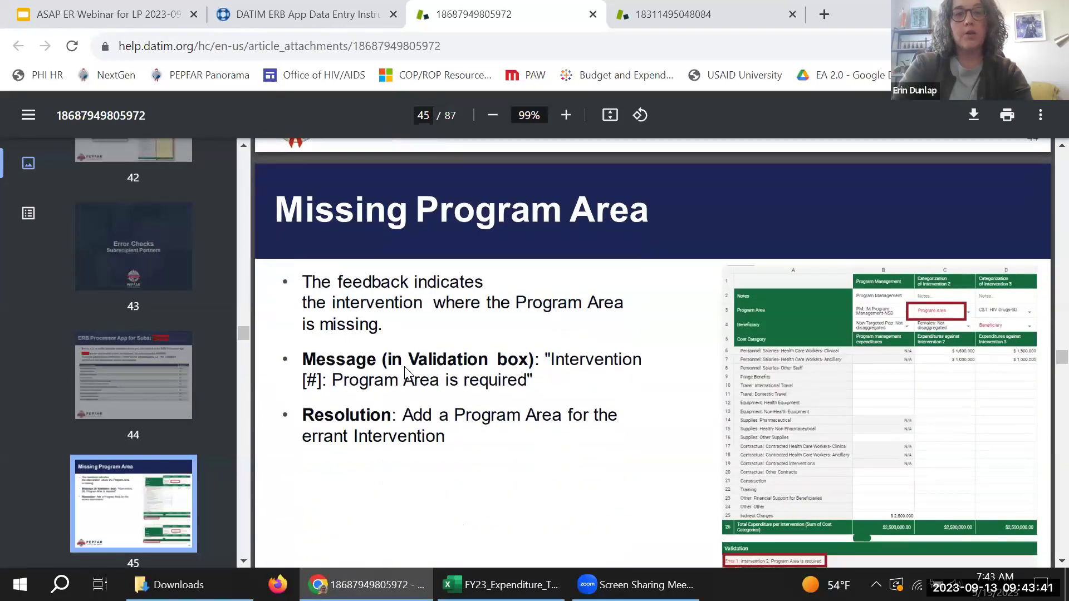
{"action": "scroll", "coordinate": [405, 368], "scroll_direction": "down", "scroll_amount": 10}
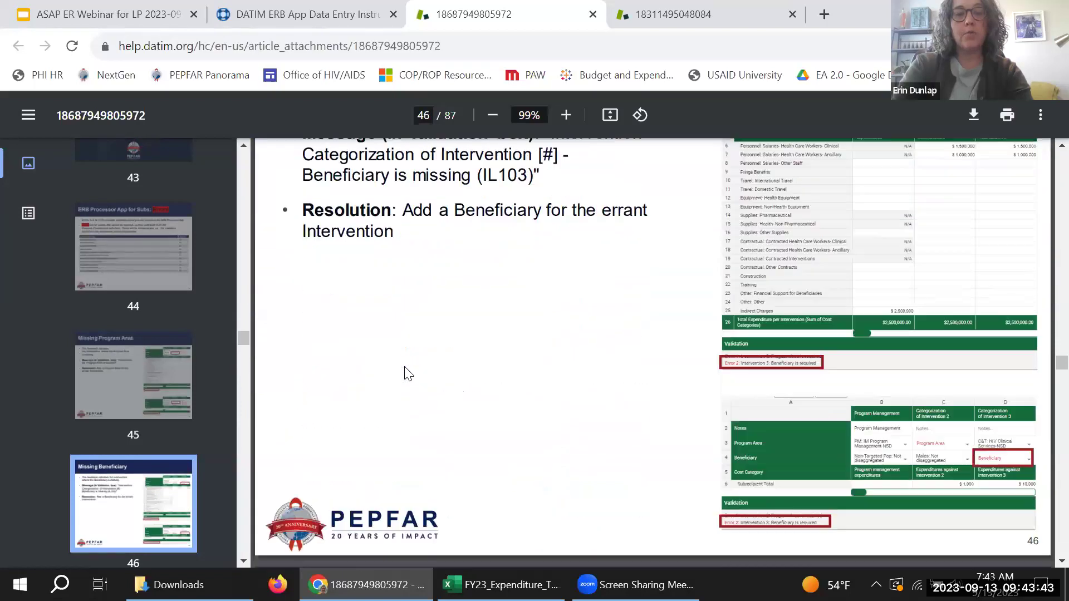
{"action": "scroll", "coordinate": [103, 371], "scroll_direction": "down", "scroll_amount": 20}
{"action": "scroll", "coordinate": [103, 371], "scroll_direction": "down", "scroll_amount": 20}
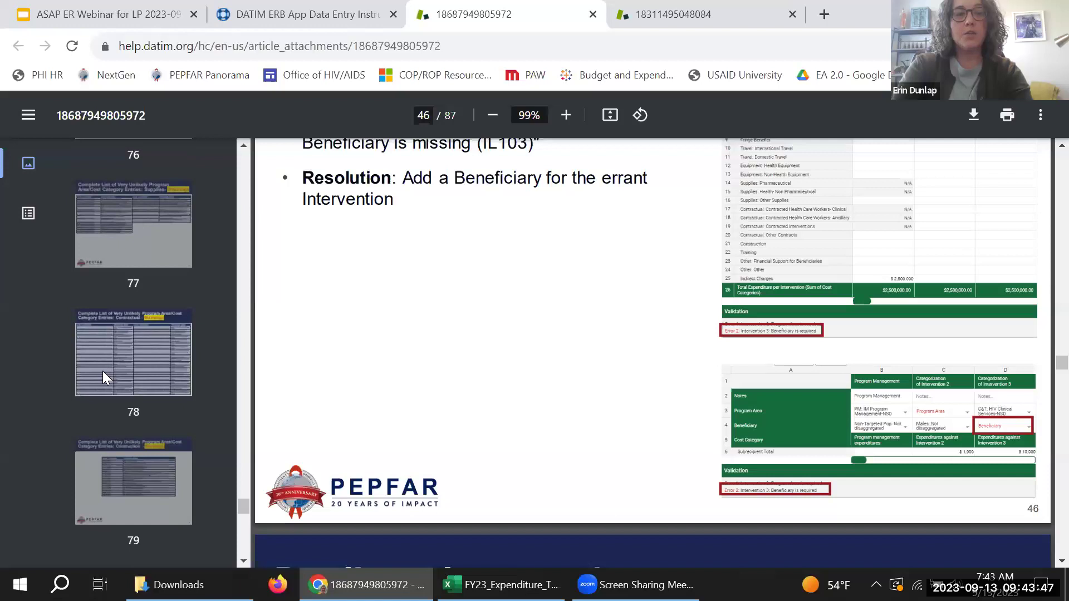
{"action": "left_click", "coordinate": [102, 371]}
{"action": "key", "text": "Up"}
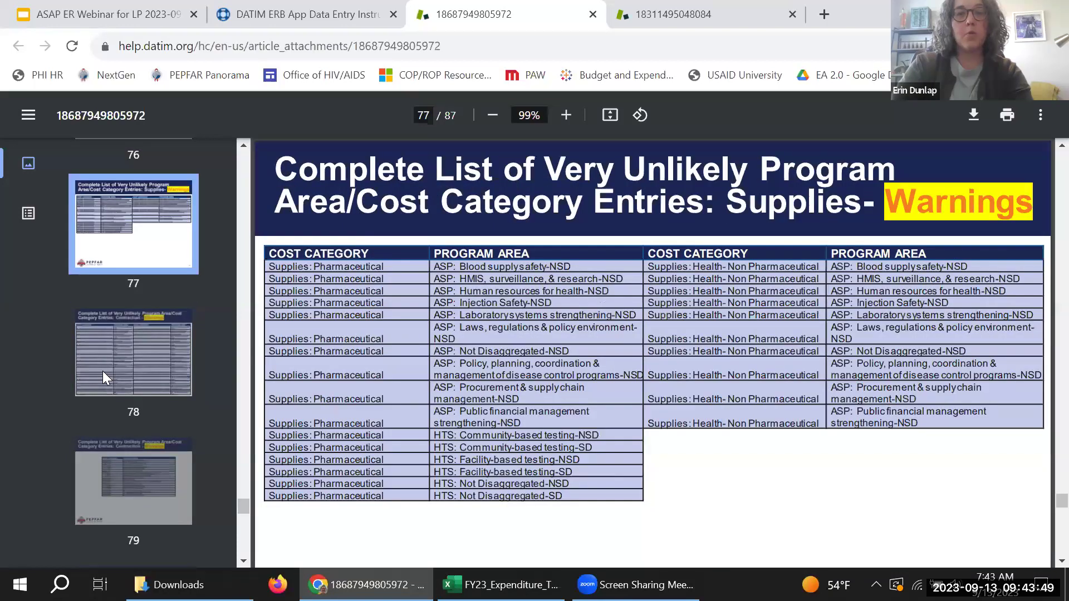
{"action": "key", "text": "Up"}
{"action": "key", "text": "Up"}
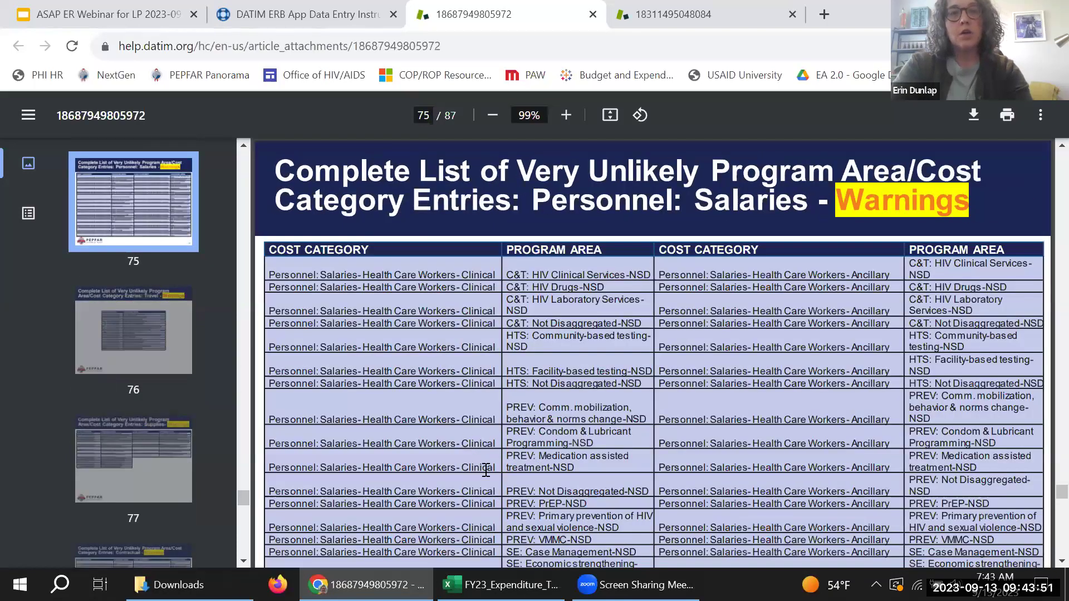
Step: Switch back to the Excel template and examine the intervention expenditure area of the Primes or Subs Over $25k sheet
{"action": "left_click", "coordinate": [502, 585]}
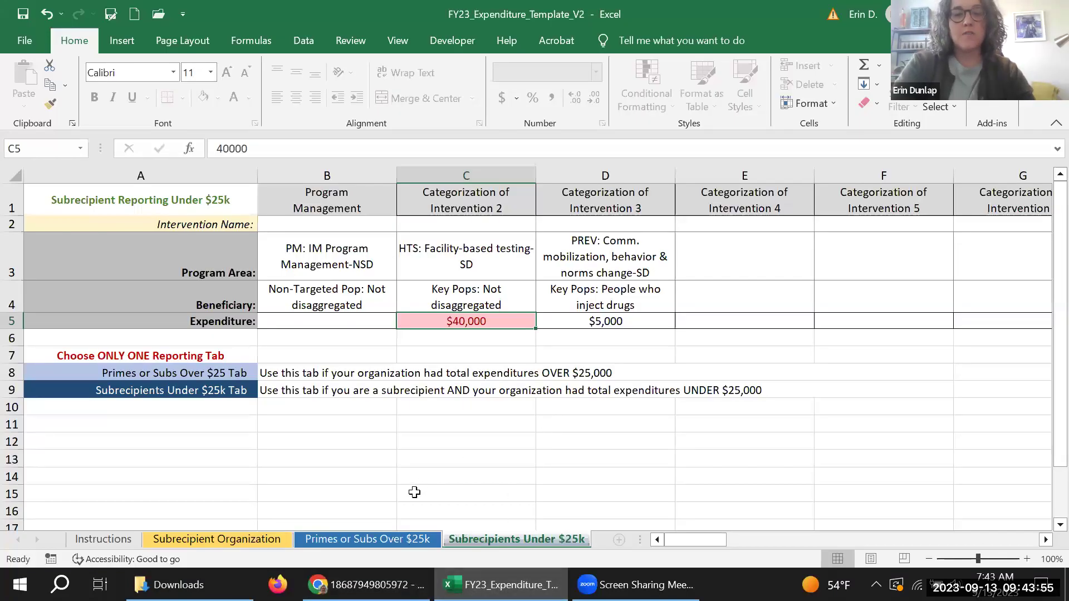
{"action": "left_click", "coordinate": [399, 540]}
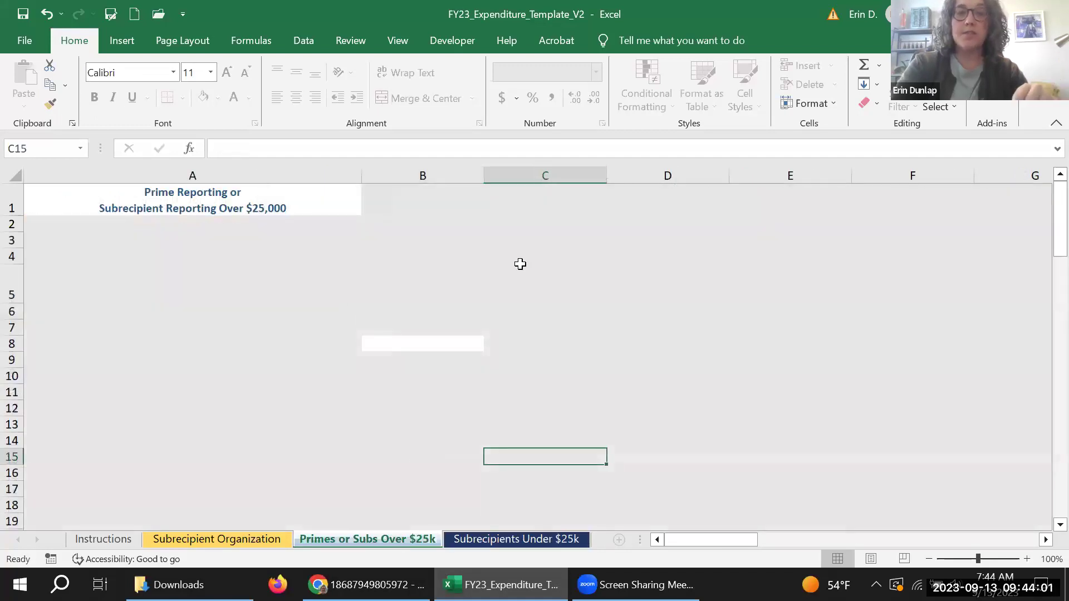
{"action": "left_click_drag", "start_coordinate": [518, 273], "coordinate": [880, 416]}
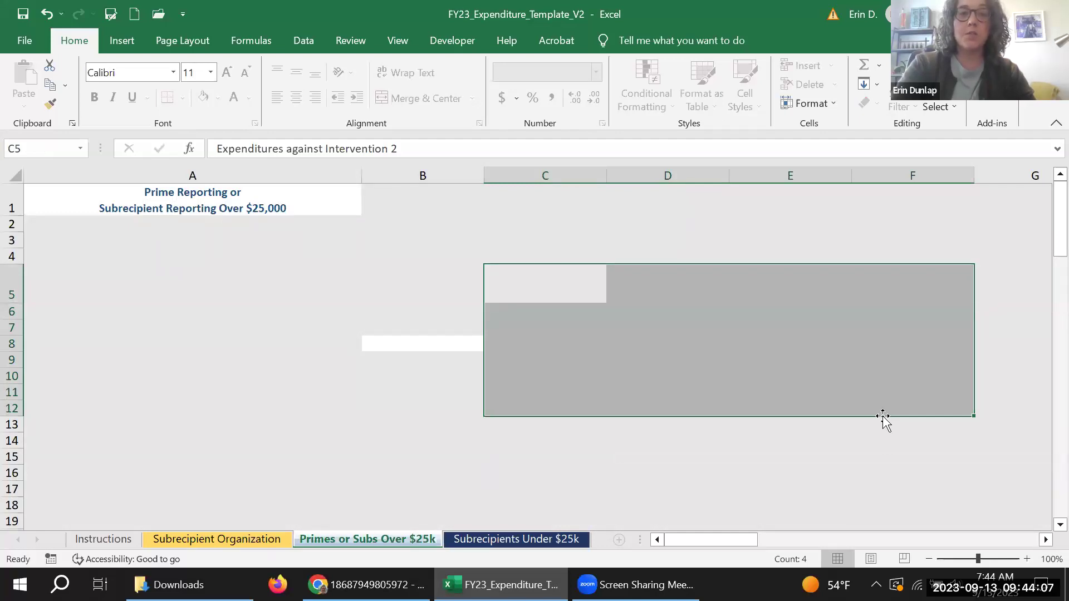
{"action": "left_click", "coordinate": [503, 473]}
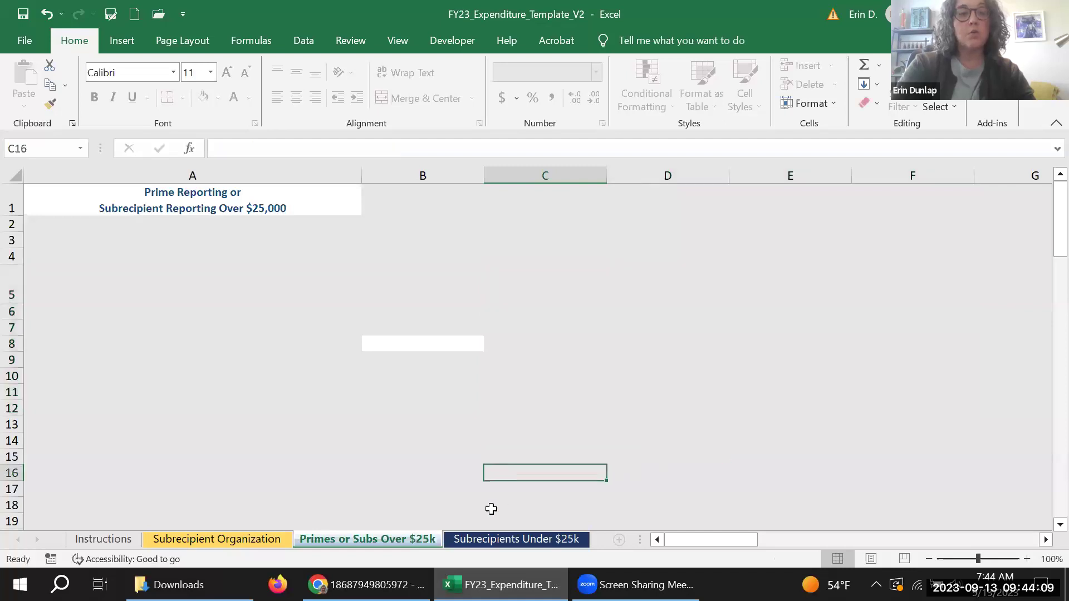
{"action": "left_click", "coordinate": [483, 543]}
{"action": "left_click", "coordinate": [384, 543]}
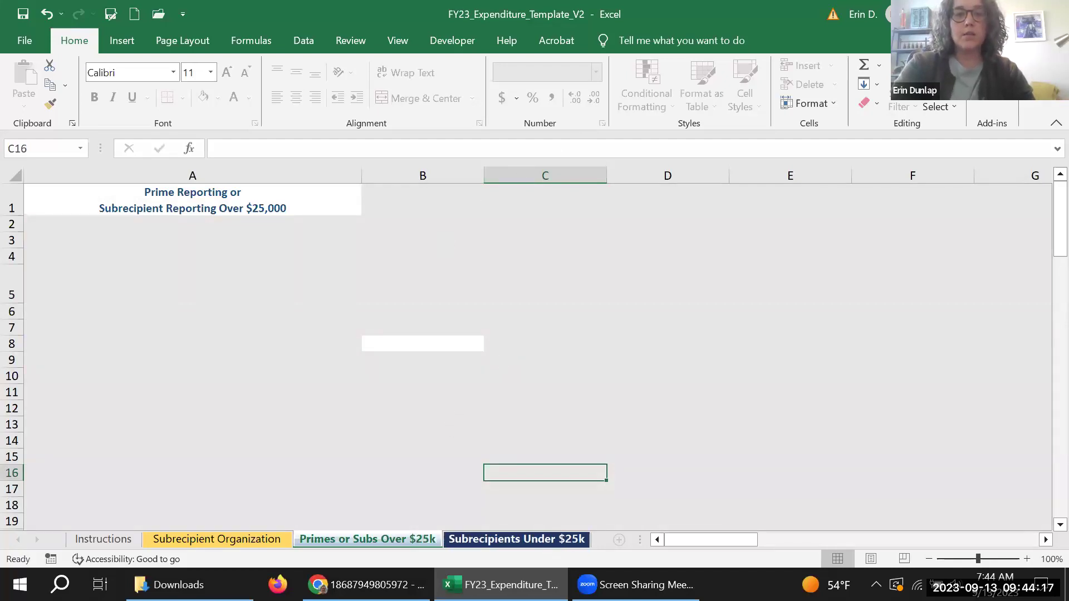
Step: Switch to the webinar slide deck in Chrome and view the Links to Data Entry Instructions and Data Submission Options slides
{"action": "left_click", "coordinate": [367, 585]}
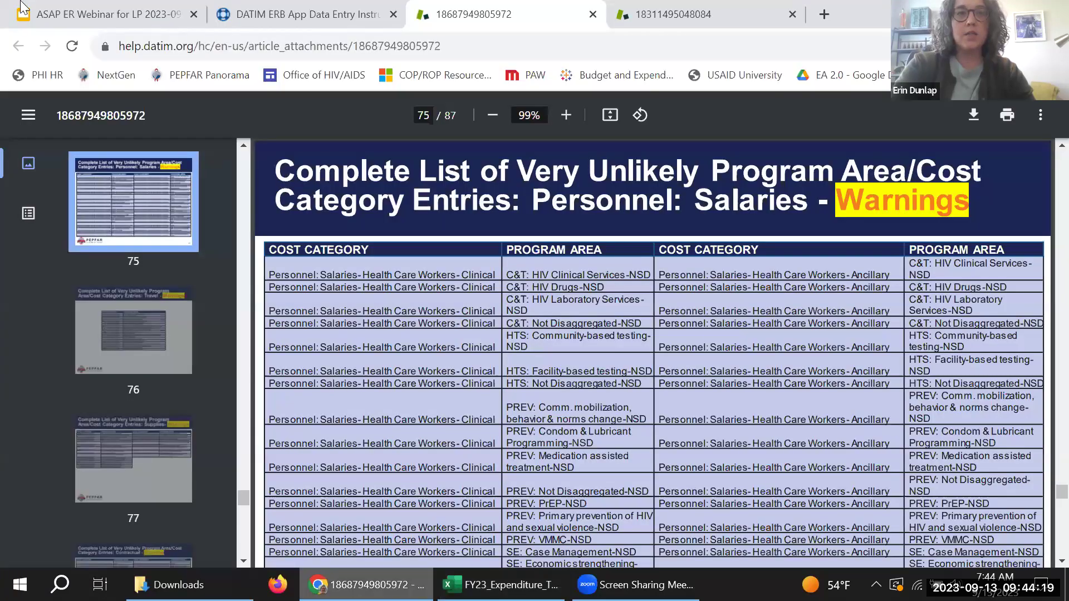
{"action": "left_click", "coordinate": [106, 14]}
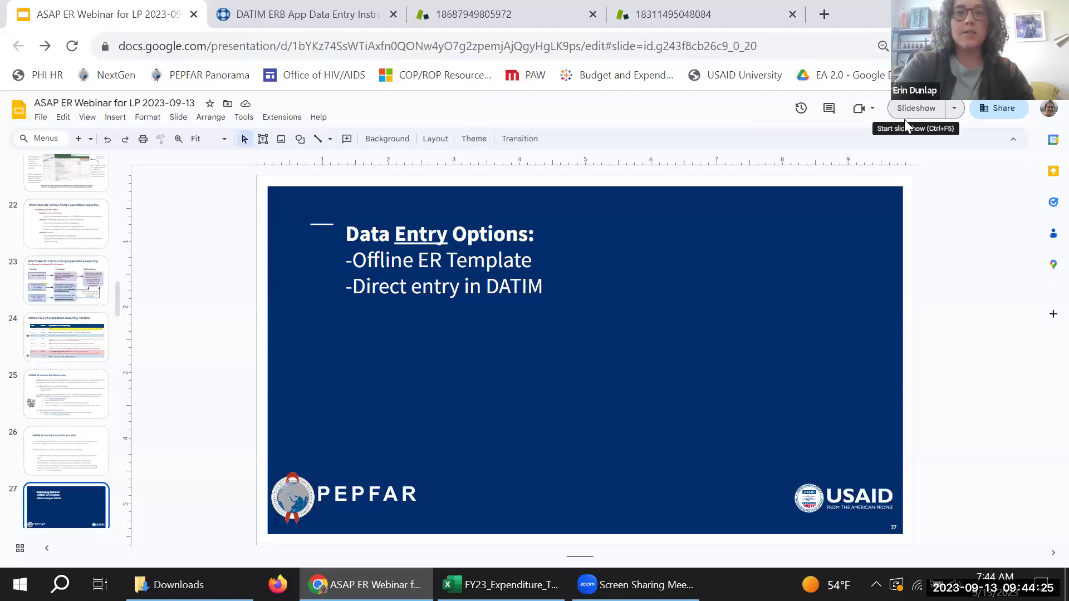
{"action": "scroll", "coordinate": [73, 411], "scroll_direction": "down", "scroll_amount": 3}
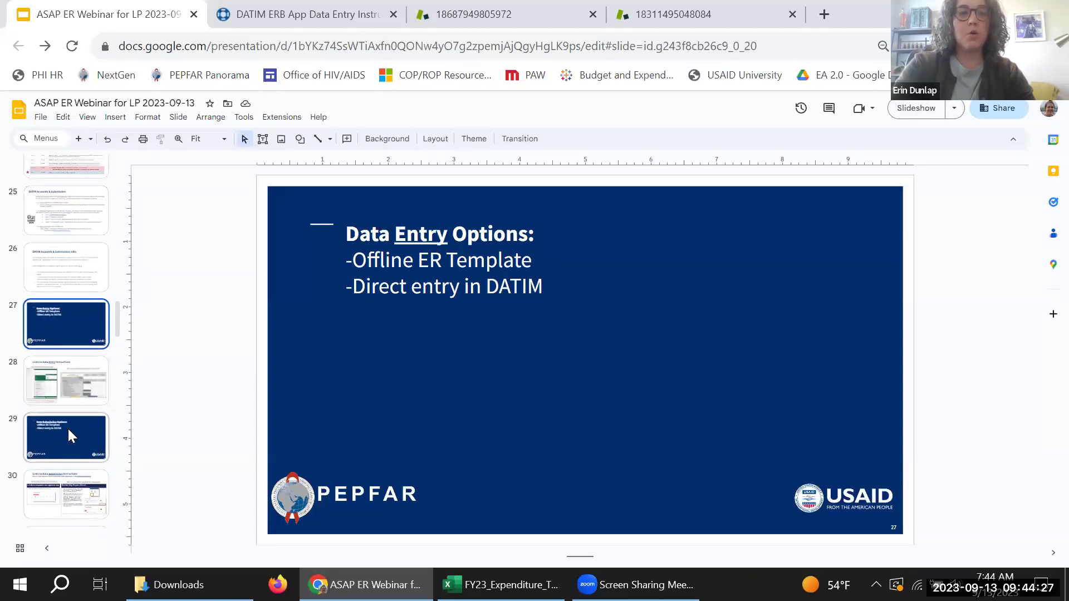
{"action": "left_click", "coordinate": [68, 426]}
{"action": "key", "text": "Up"}
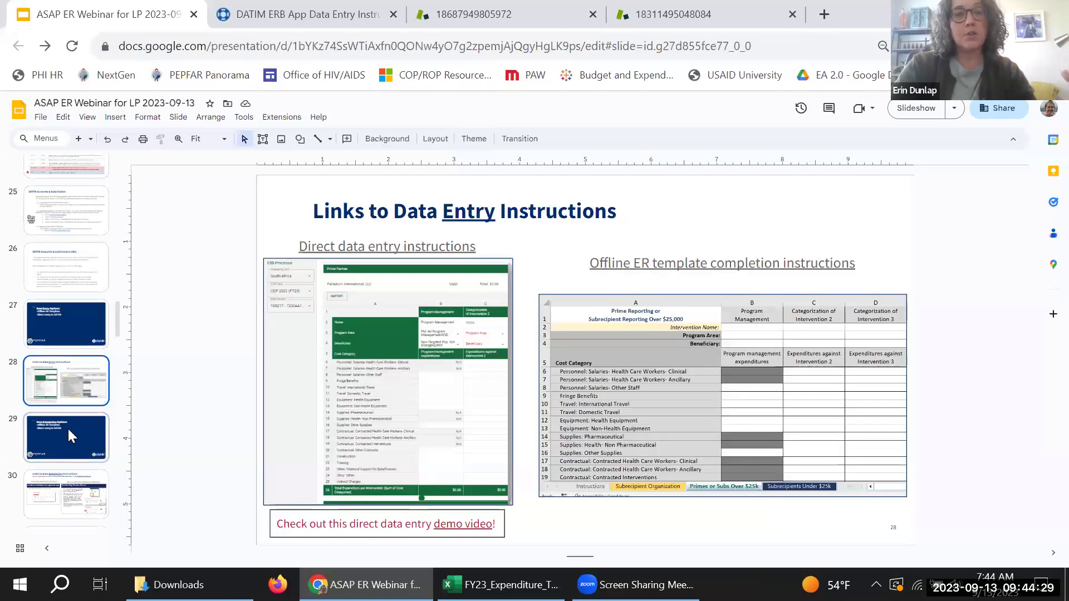
{"action": "key", "text": "Down"}
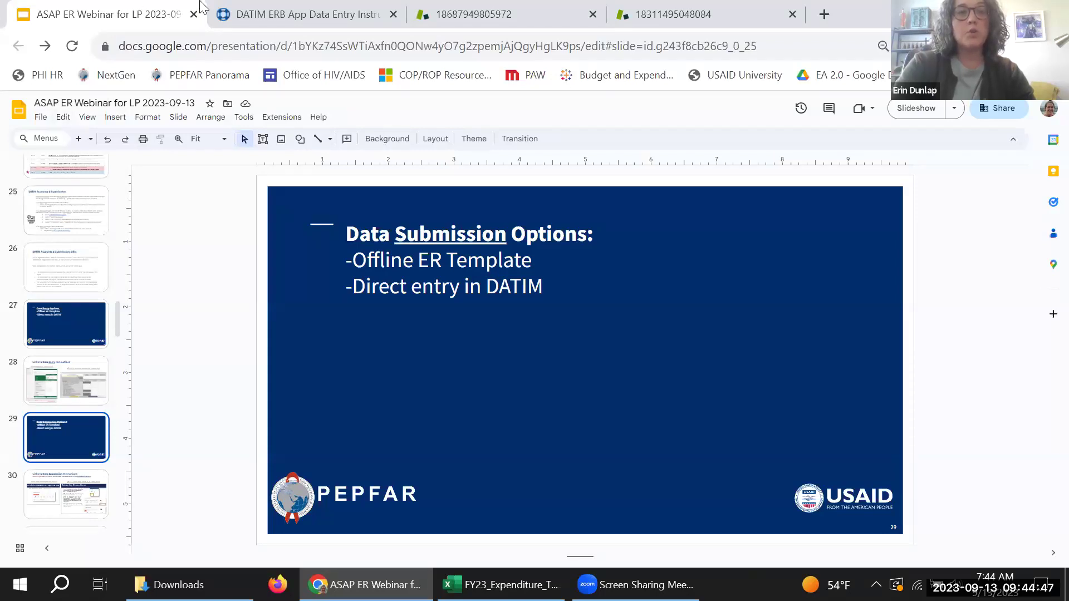
Step: Open the COP22FY23 Template Data Submission Instructions for Partners PDF from Section 4 of the DATIM Expenditure Reporting help page
{"action": "left_click", "coordinate": [266, 8]}
{"action": "left_click", "coordinate": [18, 46]}
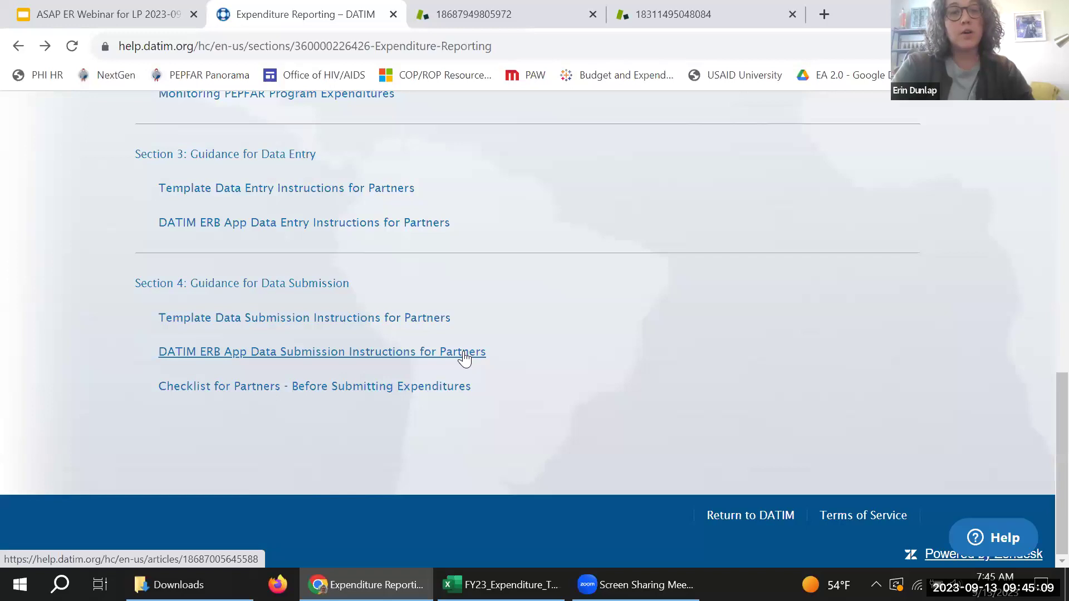
{"action": "left_click", "coordinate": [428, 318]}
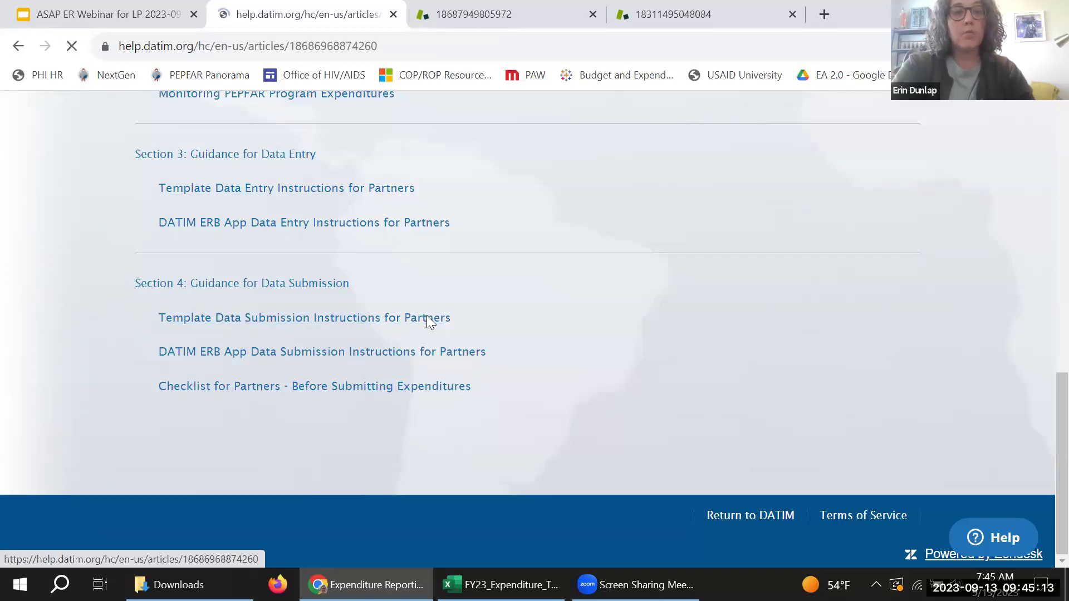
{"action": "scroll", "coordinate": [370, 375], "scroll_direction": "down", "scroll_amount": 15}
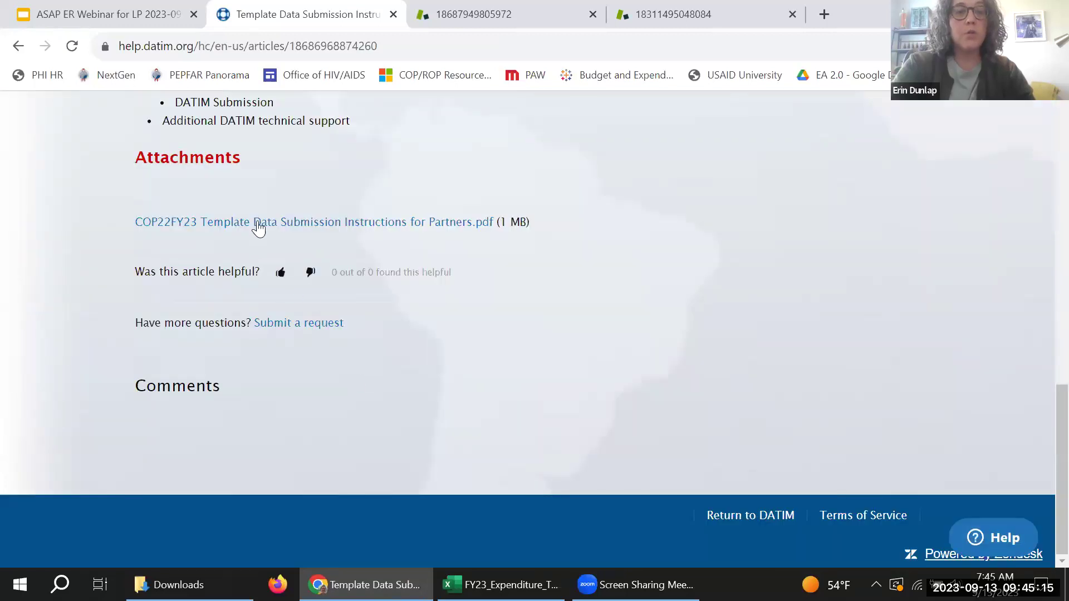
{"action": "left_click", "coordinate": [257, 223]}
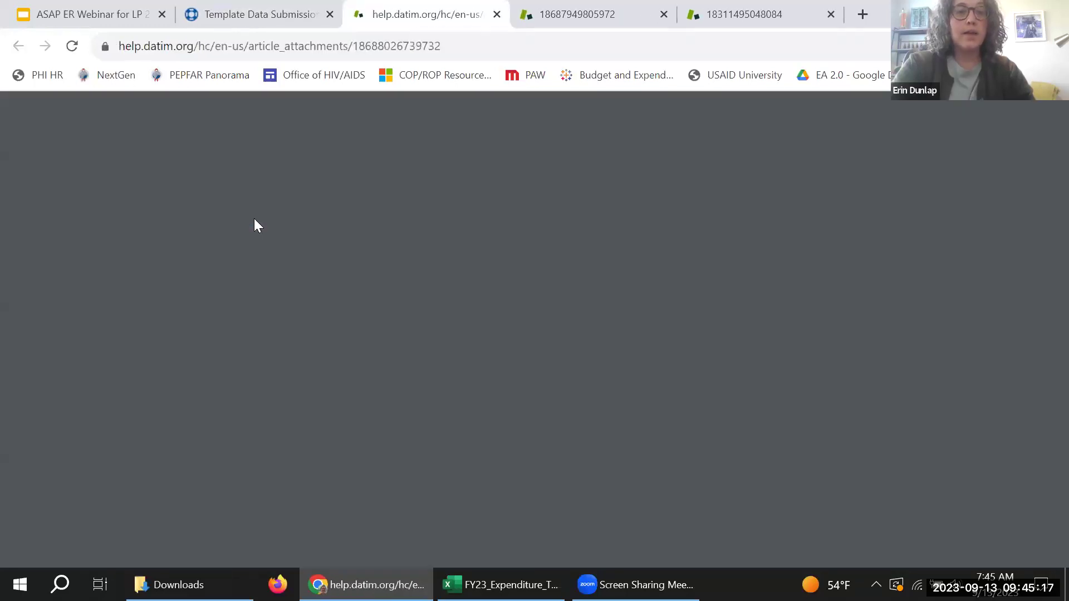
Step: Review the submission PDF's pages on accessing the ERB Processor App and importing the template, and return to the webinar slides
{"action": "scroll", "coordinate": [140, 399], "scroll_direction": "down", "scroll_amount": 12}
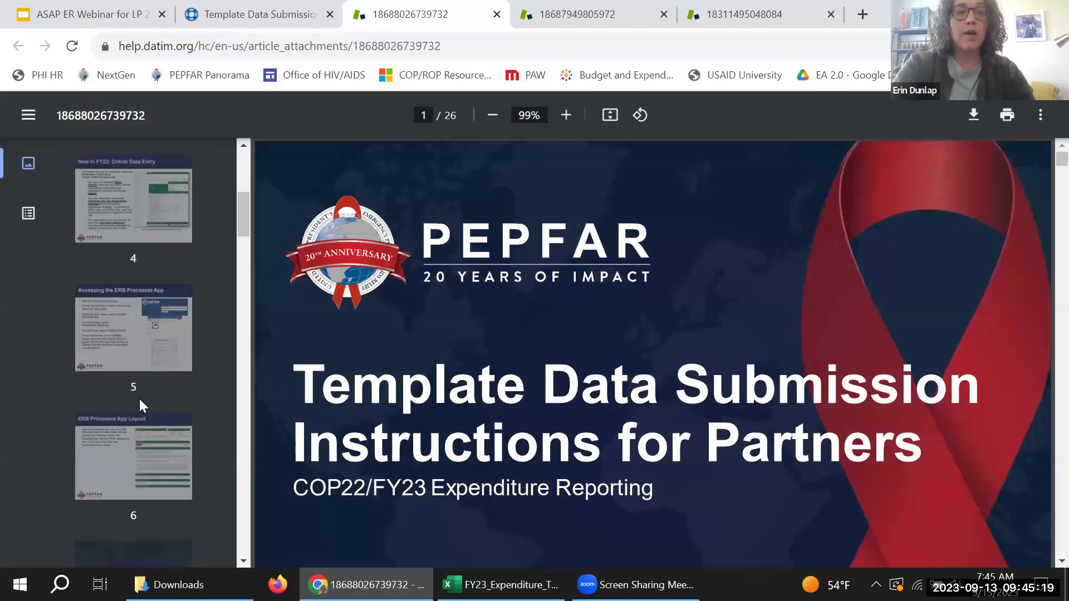
{"action": "scroll", "coordinate": [372, 479], "scroll_direction": "down", "scroll_amount": 20}
{"action": "scroll", "coordinate": [372, 479], "scroll_direction": "down", "scroll_amount": 20}
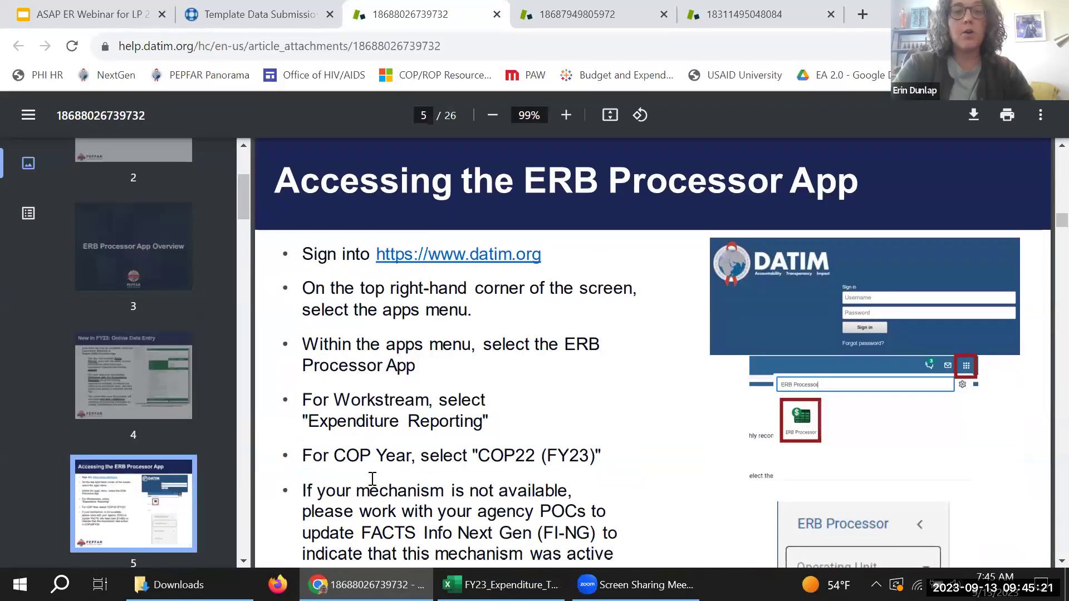
{"action": "scroll", "coordinate": [372, 479], "scroll_direction": "down", "scroll_amount": 20}
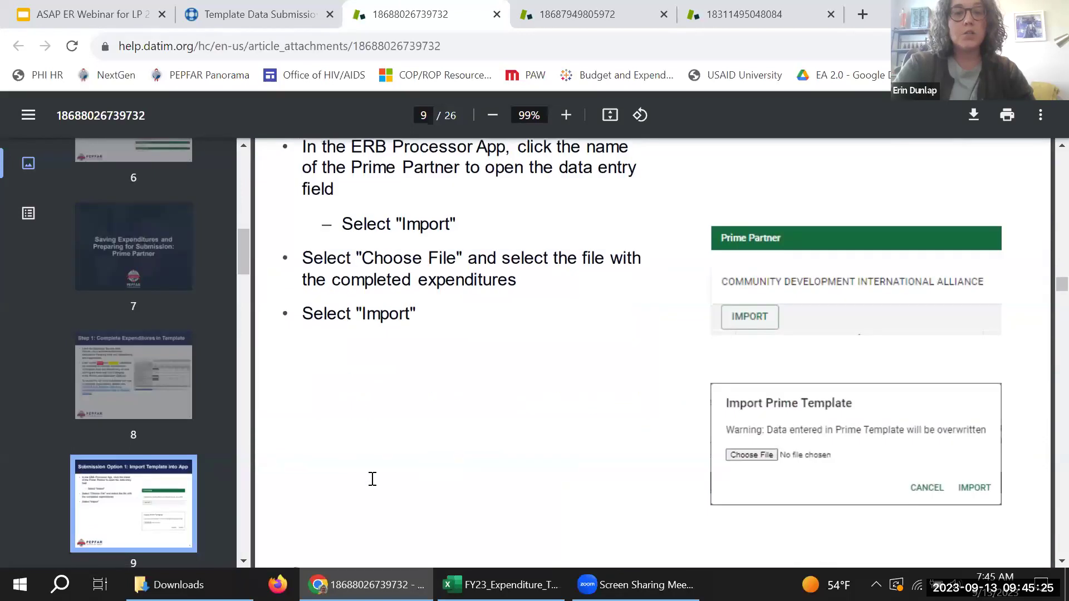
{"action": "left_click", "coordinate": [9, 8]}
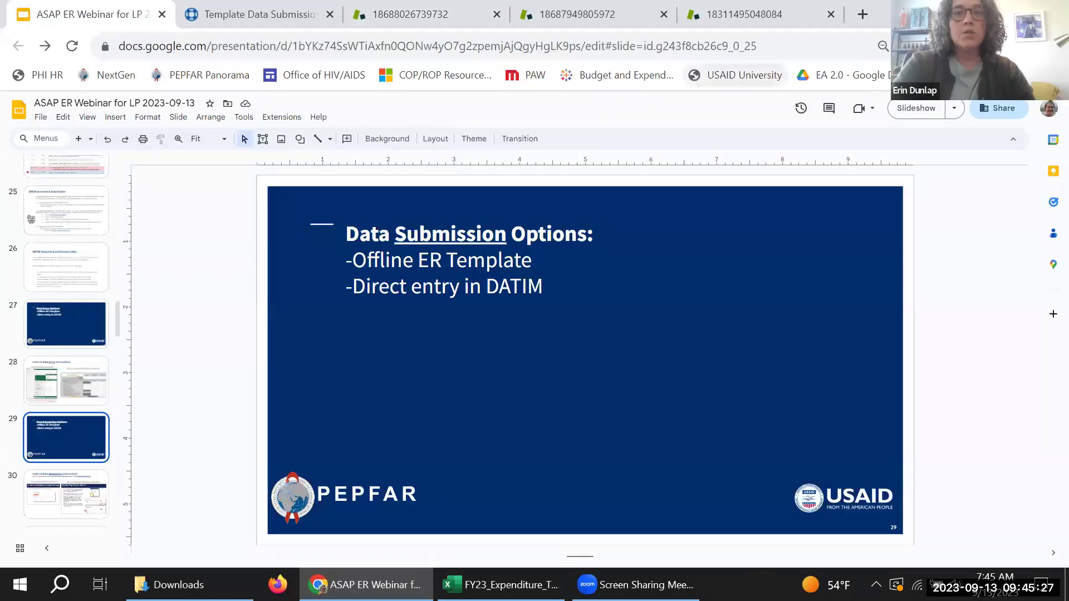